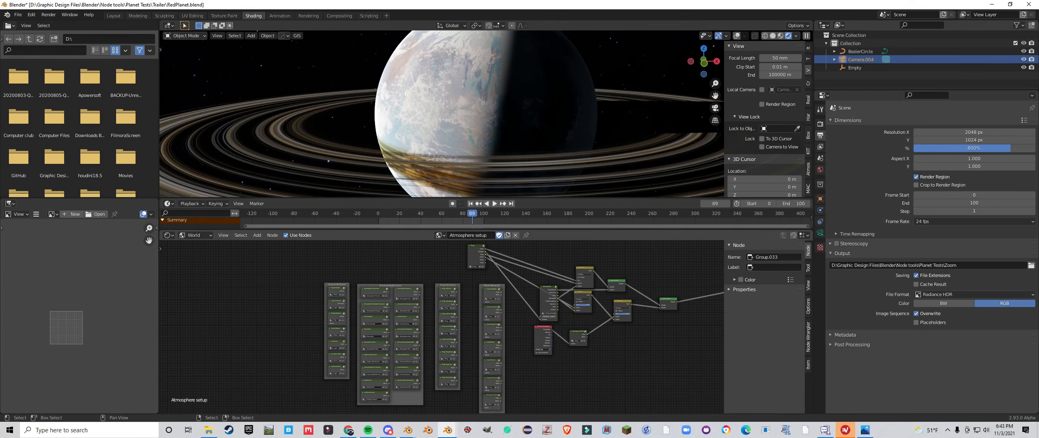
# Examine the General, Atmosphere, Rings and Planet Texture Set frames in the Atmosphere setup node tree.
pyautogui.scroll(3, 397, 271)
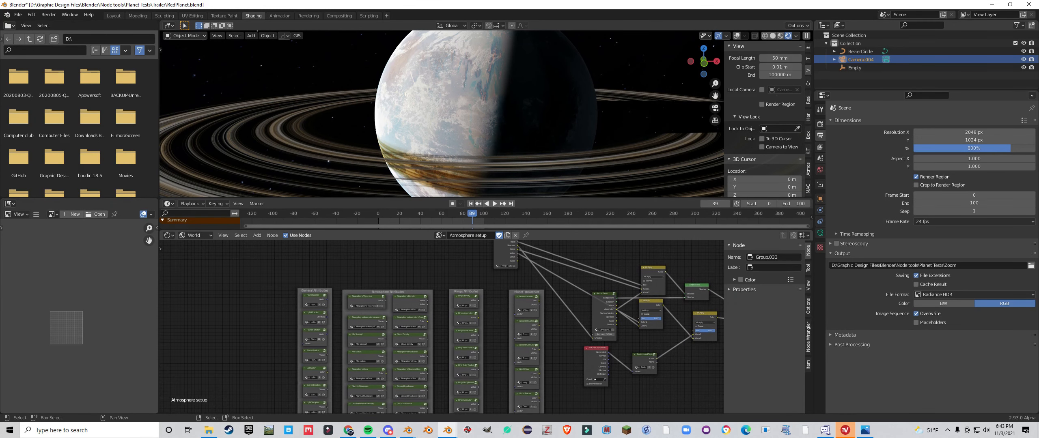
pyautogui.scroll(2, 334, 306)
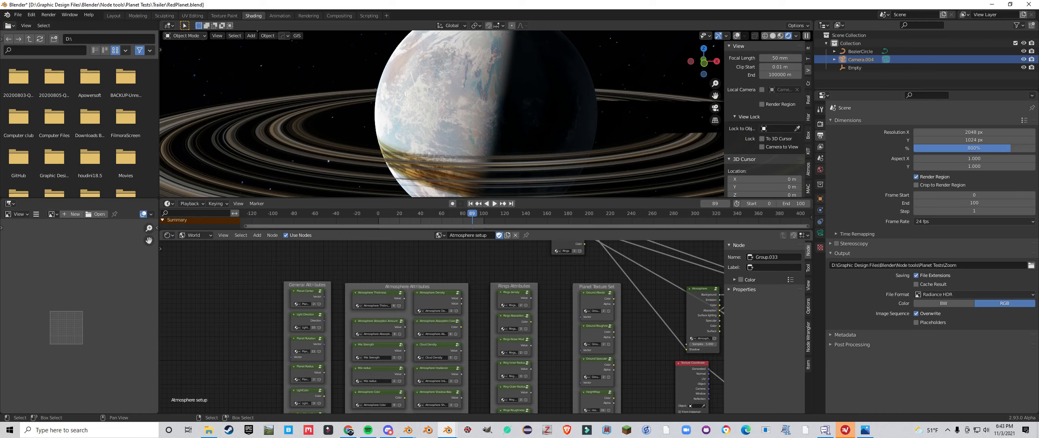
pyautogui.scroll(-8, 441, 327)
pyautogui.moveTo(442, 328); pyautogui.dragTo(453, 294, button='middle')
pyautogui.scroll(7, 406, 304)
pyautogui.scroll(-6, 446, 313)
pyautogui.scroll(6, 442, 324)
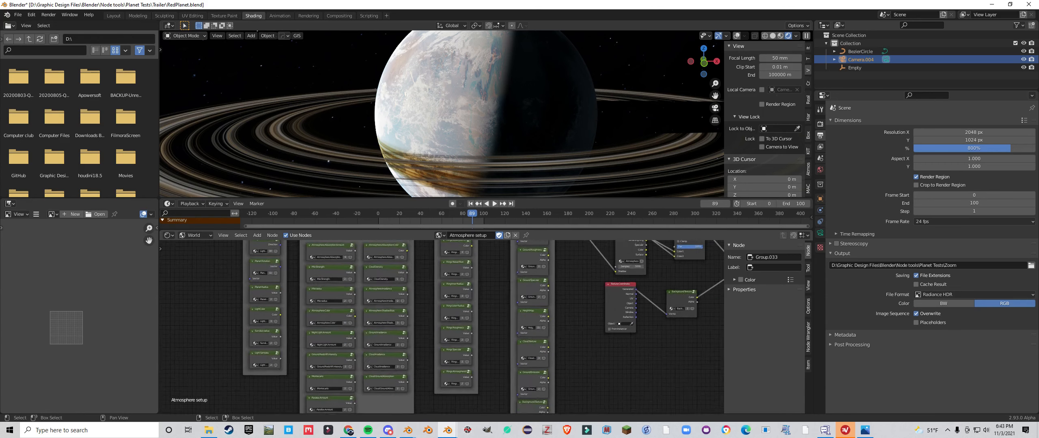
pyautogui.scroll(4, 441, 327)
pyautogui.scroll(-7, 442, 327)
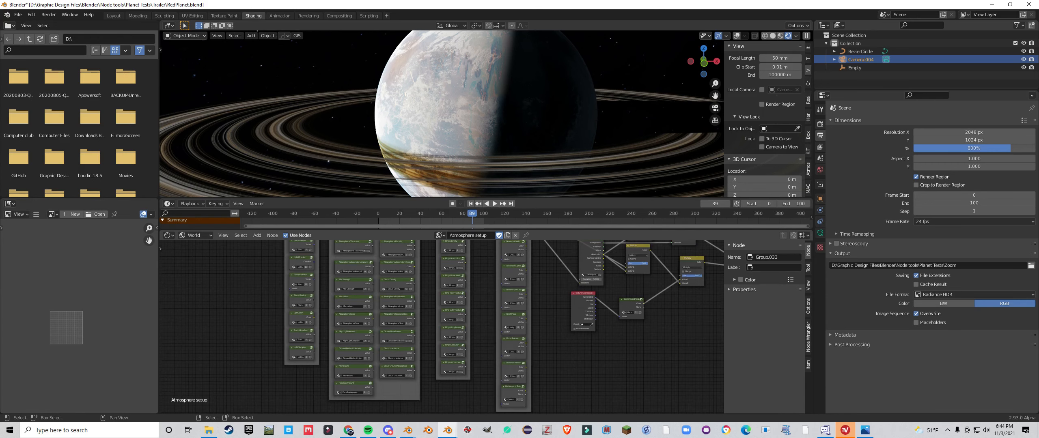
pyautogui.scroll(-2, 438, 326)
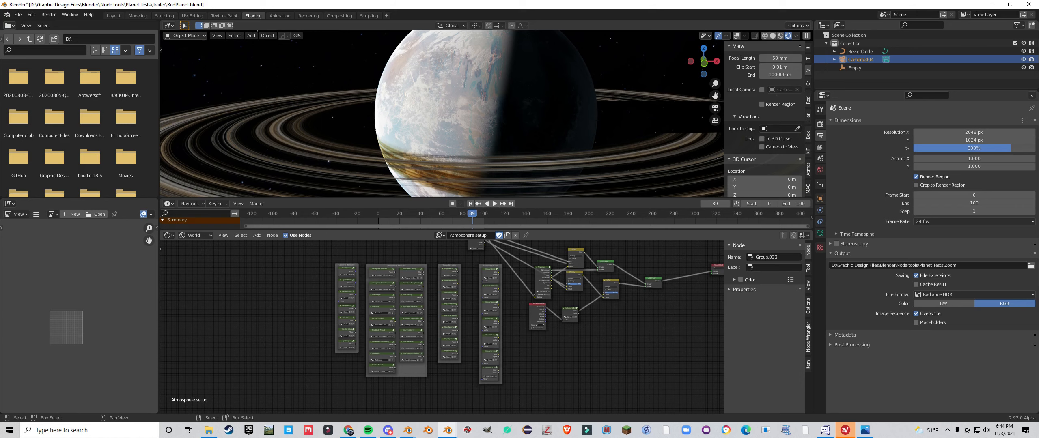
pyautogui.scroll(6, 442, 327)
pyautogui.moveTo(442, 327); pyautogui.dragTo(429, 381, button='middle')
pyautogui.scroll(1, 442, 328)
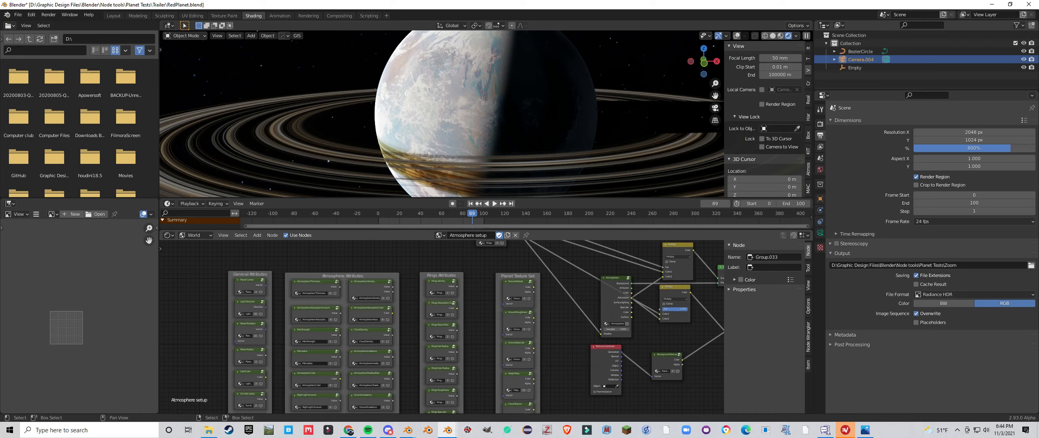
# Select the Rings Attributes frame and inspect the planet and its rings from the lit and shadowed sides.
pyautogui.click(442, 275)
pyautogui.hotkey('alt', 'a')
pyautogui.moveTo(441, 114); pyautogui.dragTo(478, 116, button='middle')
pyautogui.moveTo(399, 103); pyautogui.dragTo(205, 107, button='middle')
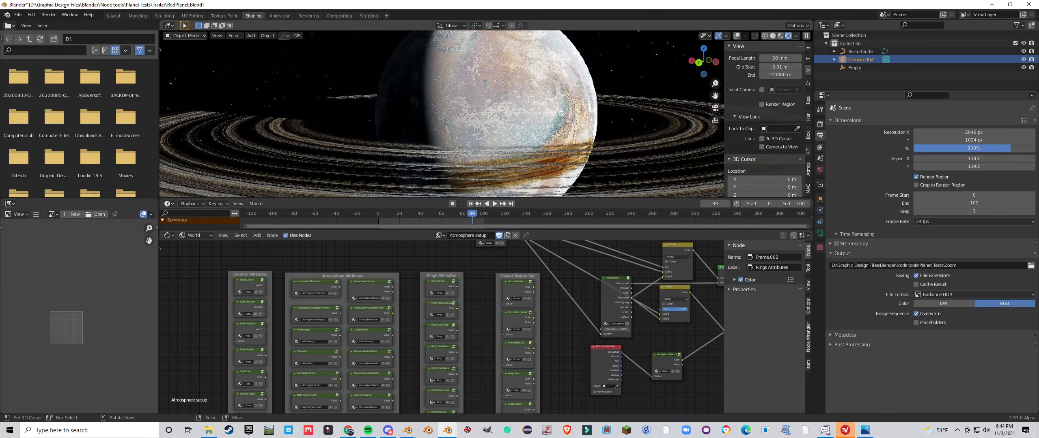
pyautogui.scroll(2, 204, 108)
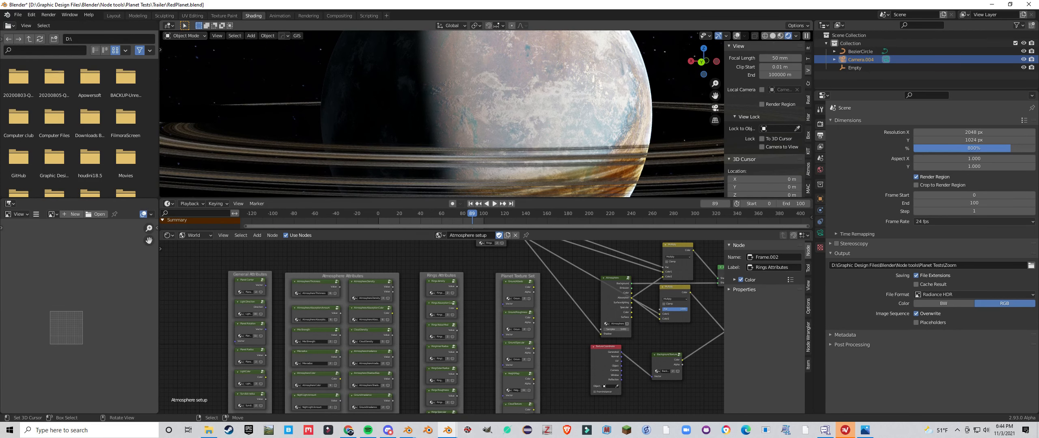
pyautogui.moveTo(214, 103); pyautogui.dragTo(708, 124, button='middle')
pyautogui.moveTo(442, 114); pyautogui.dragTo(412, 100, button='middle')
# Examine the attribute frames as a whole and view the ringed planet from several angles and distances.
pyautogui.scroll(-5, 442, 327)
pyautogui.moveTo(441, 327); pyautogui.dragTo(509, 311, button='middle')
pyautogui.scroll(6, 509, 311)
pyautogui.scroll(-2, 442, 325)
pyautogui.scroll(2, 442, 327)
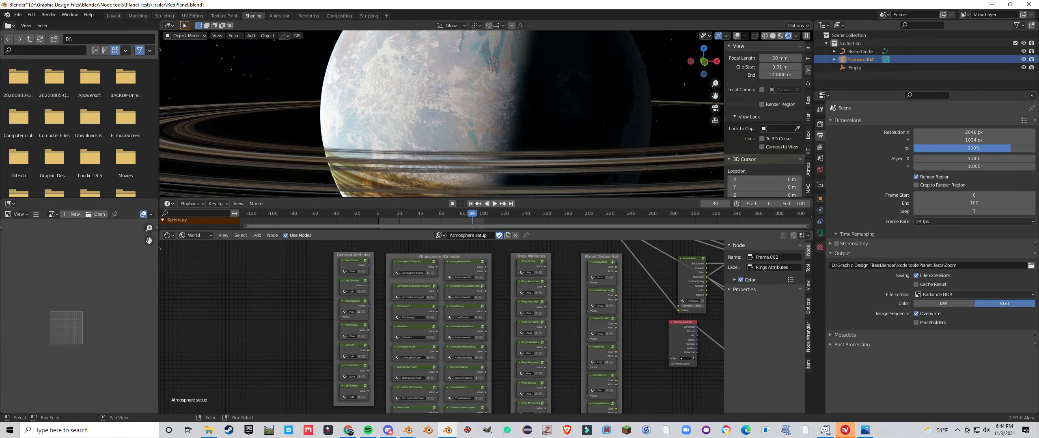
pyautogui.scroll(-5, 442, 114)
pyautogui.moveTo(442, 114); pyautogui.dragTo(606, 118, button='middle')
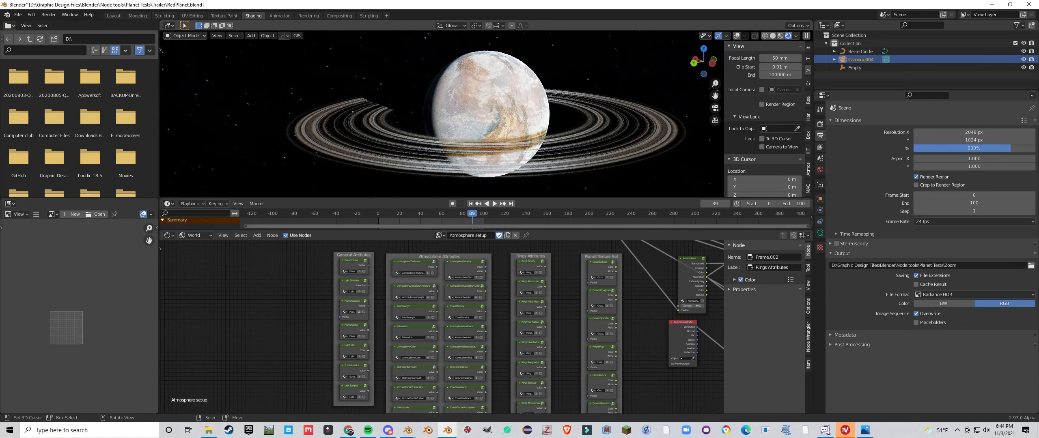
pyautogui.scroll(5, 486, 114)
pyautogui.moveTo(486, 114); pyautogui.dragTo(531, 117, button='middle')
pyautogui.scroll(-5, 510, 115)
pyautogui.scroll(4, 549, 116)
pyautogui.scroll(4, 446, 325)
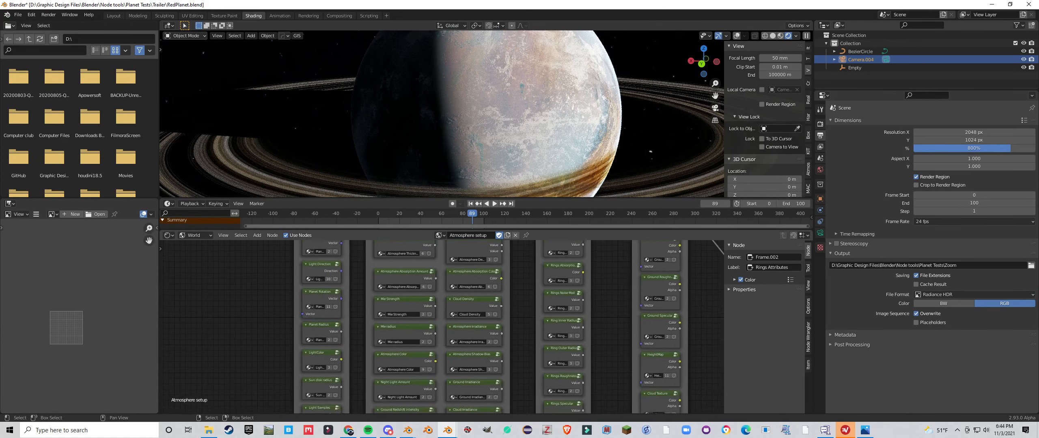
# Examine the Planet Center node in General Attributes and the neighbouring Atmosphere Attributes nodes.
pyautogui.moveTo(446, 324); pyautogui.dragTo(539, 378, button='middle')
pyautogui.scroll(-2, 442, 327)
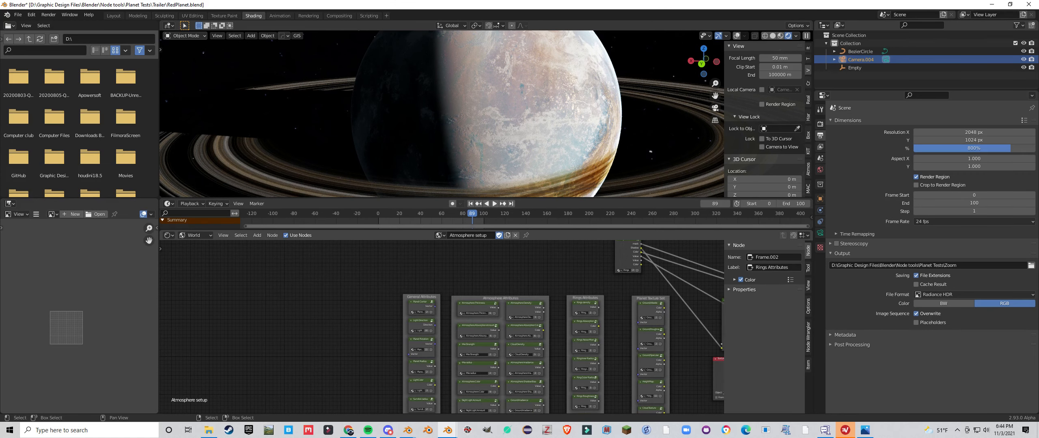
pyautogui.scroll(3, 442, 326)
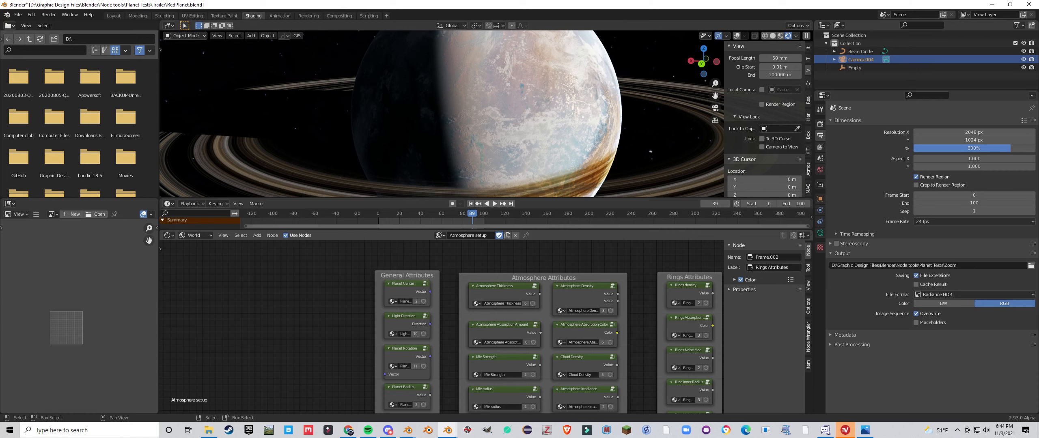
pyautogui.click(406, 289)
pyautogui.scroll(-5, 410, 281)
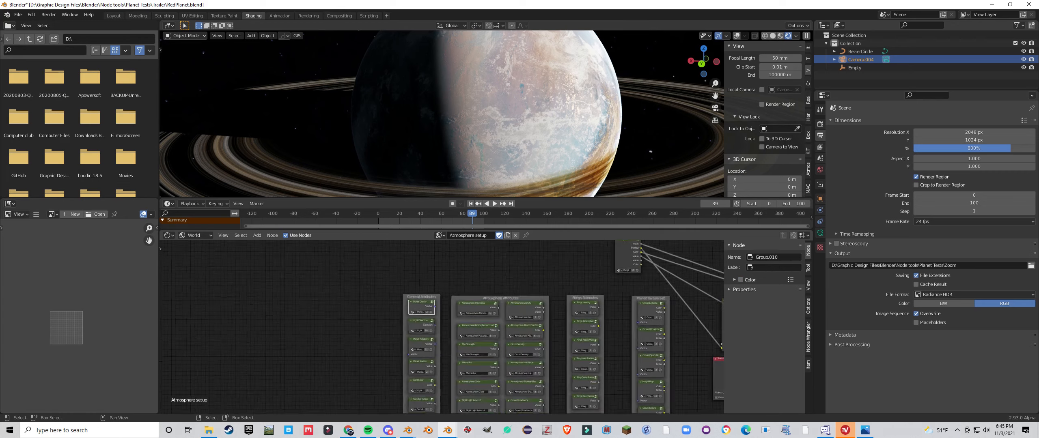
pyautogui.moveTo(350, 266); pyautogui.dragTo(565, 401)
pyautogui.hotkey('alt', 'a')
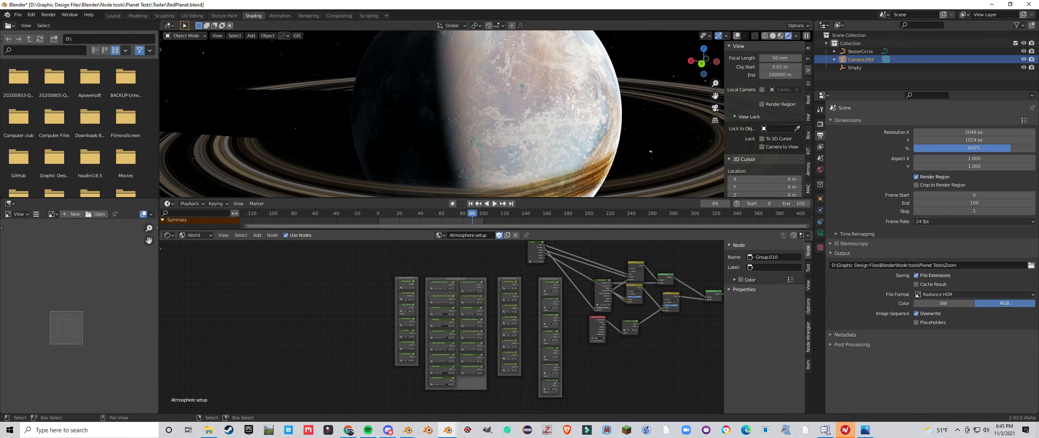
# Open the Planet Center group, set its Combine XYZ Z value to -1, and view the planet from above.
pyautogui.scroll(3, 442, 327)
pyautogui.moveTo(441, 327); pyautogui.dragTo(520, 361, button='middle')
pyautogui.scroll(-3, 520, 362)
pyautogui.scroll(11, 442, 327)
pyautogui.click(505, 289)
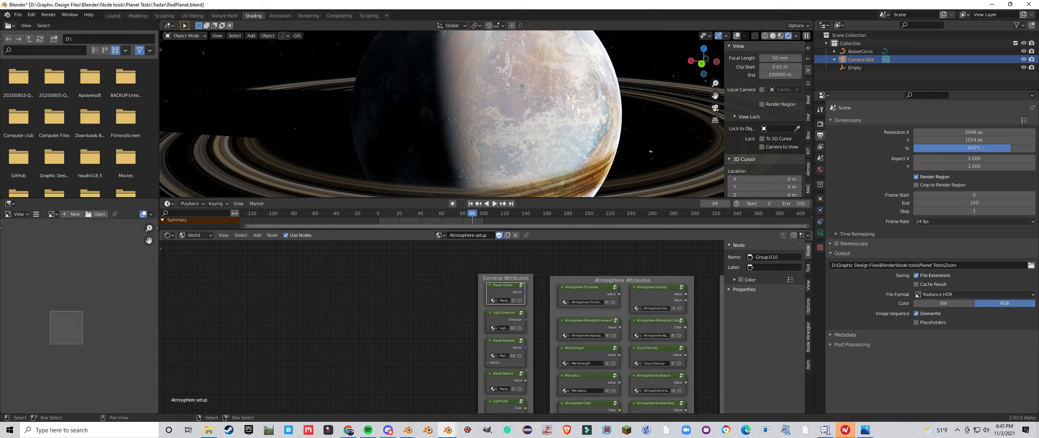
pyautogui.press('Tab')
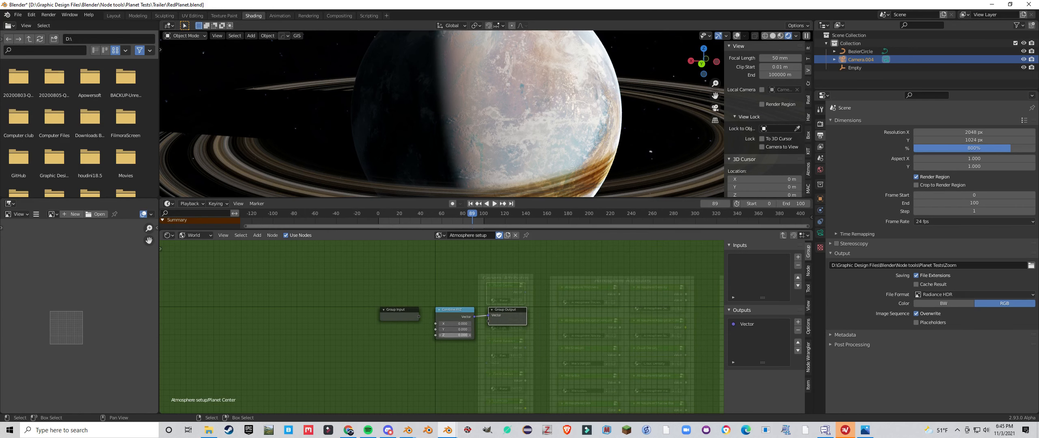
pyautogui.click(455, 336)
pyautogui.write('-1')
pyautogui.press('Return')
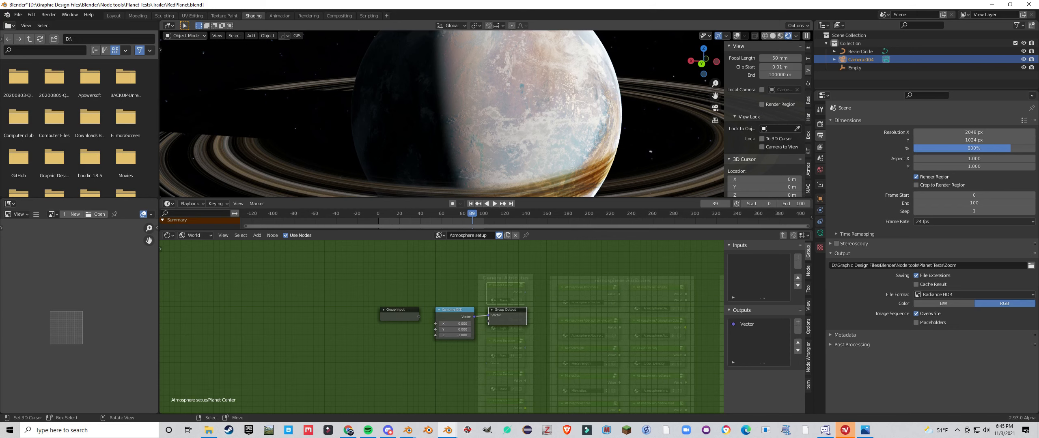
pyautogui.moveTo(488, 102); pyautogui.dragTo(396, 143, button='middle')
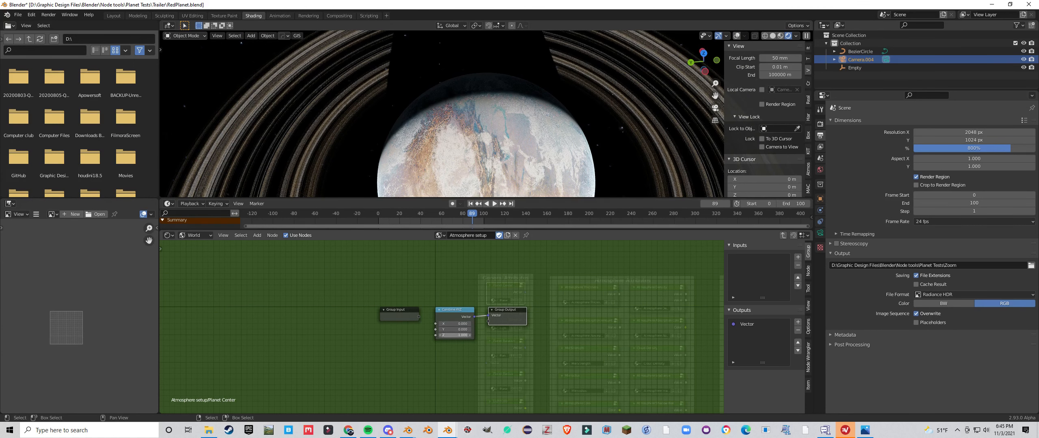
# Return the Planet Center Z value to 0, raise it to 1, and check the planet from a lower angle.
pyautogui.click(455, 335)
pyautogui.write('0')
pyautogui.press('Return')
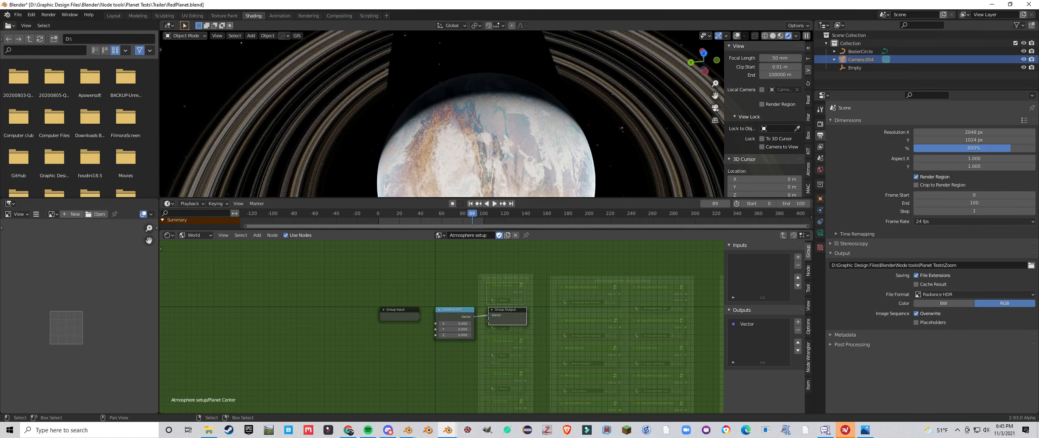
pyautogui.click(454, 335)
pyautogui.write('1')
pyautogui.press('Return')
pyautogui.moveTo(486, 154); pyautogui.dragTo(493, 101, button='middle')
# Set the Planet Center Z value back to 0, check the planet, and leave the group.
pyautogui.click(454, 335)
pyautogui.write('0')
pyautogui.press('Return')
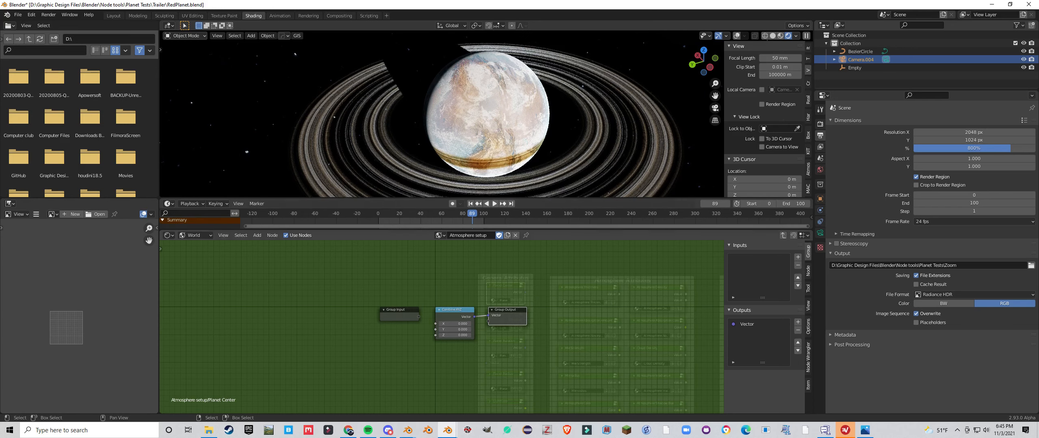
pyautogui.moveTo(430, 106); pyautogui.dragTo(536, 126, button='middle')
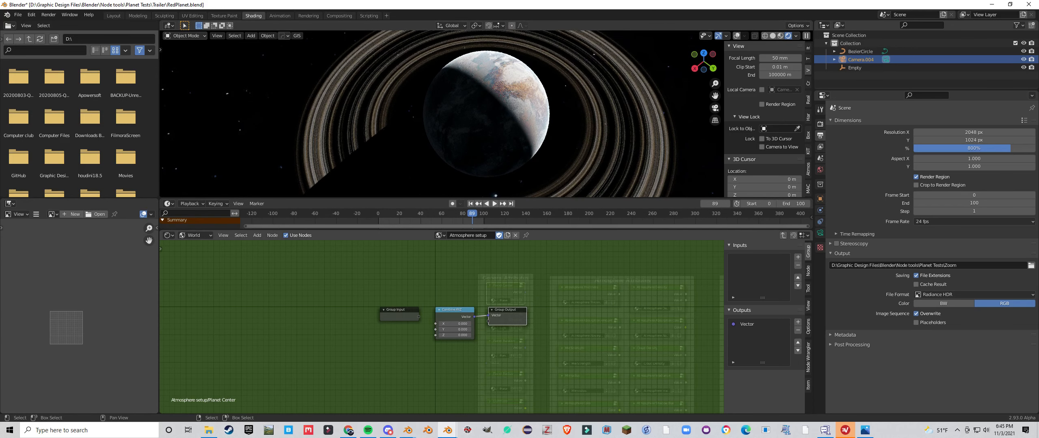
pyautogui.press('Tab')
# Open the Light Direction group, lower its Combine XYZ Z value to -0.5, and inspect the lighting on the planet's underside.
pyautogui.scroll(-4, 445, 327)
pyautogui.moveTo(485, 330); pyautogui.dragTo(444, 327, button='middle')
pyautogui.scroll(8, 444, 327)
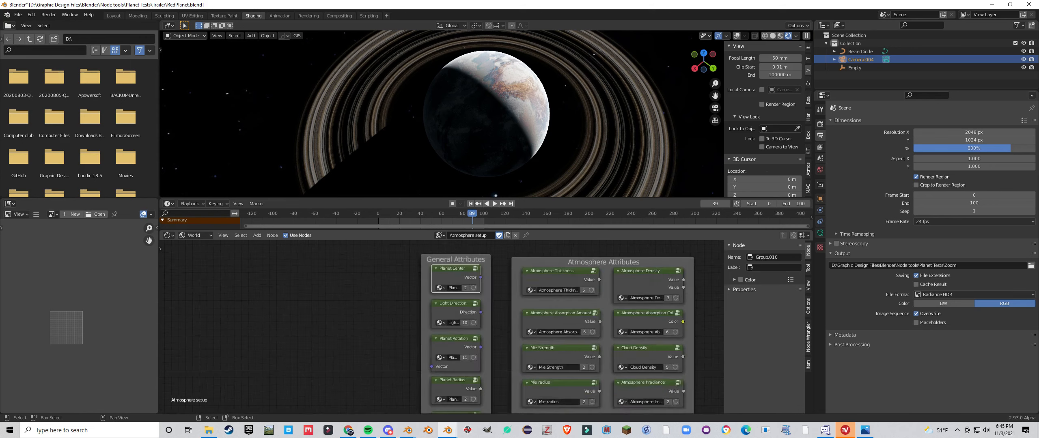
pyautogui.click(457, 308)
pyautogui.press('Tab')
pyautogui.moveTo(508, 134); pyautogui.dragTo(443, 117, button='middle')
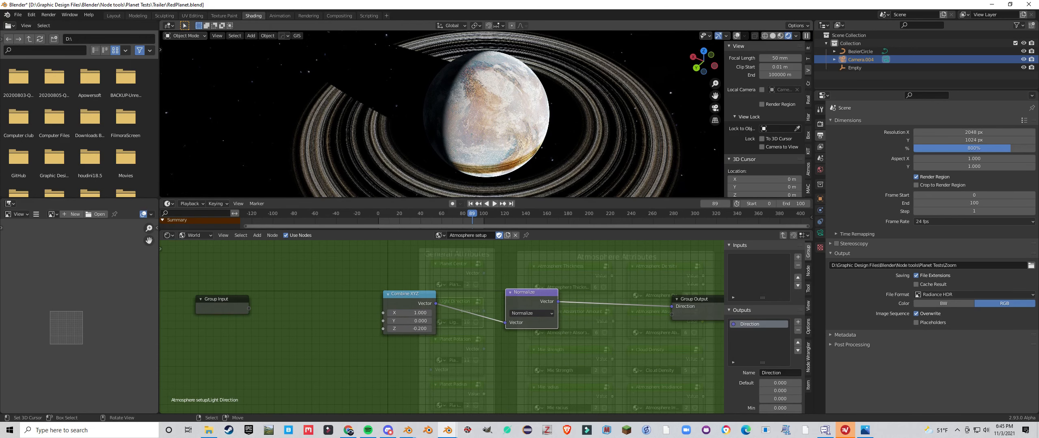
pyautogui.click(390, 329)
pyautogui.click(390, 329)
pyautogui.click(390, 328)
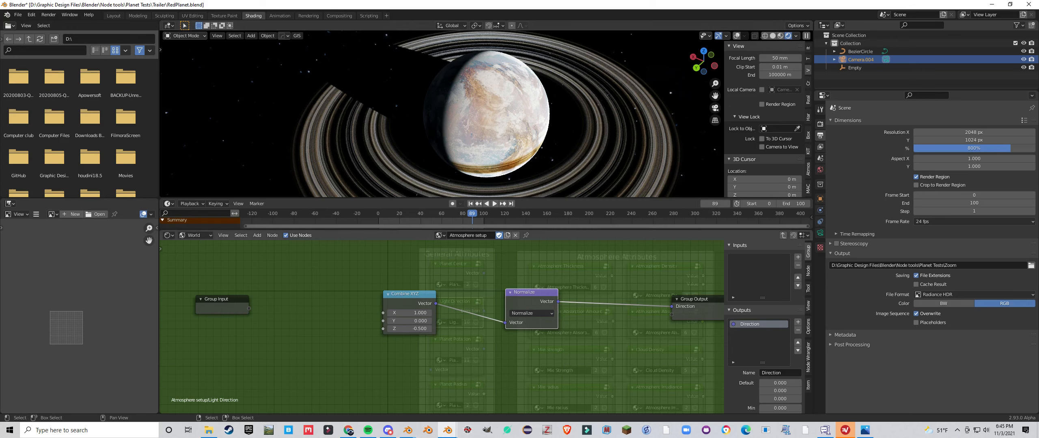
pyautogui.moveTo(471, 130); pyautogui.dragTo(472, 61, button='middle')
pyautogui.scroll(4, 477, 105)
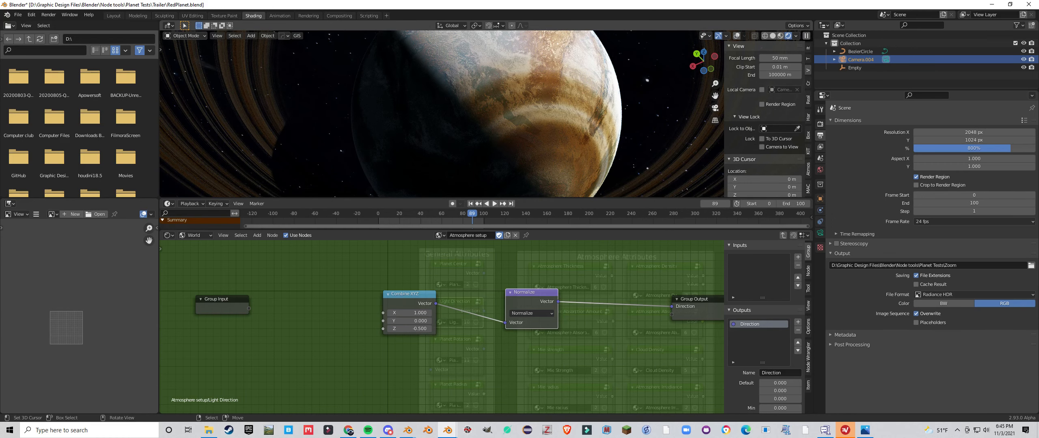
pyautogui.scroll(3, 442, 114)
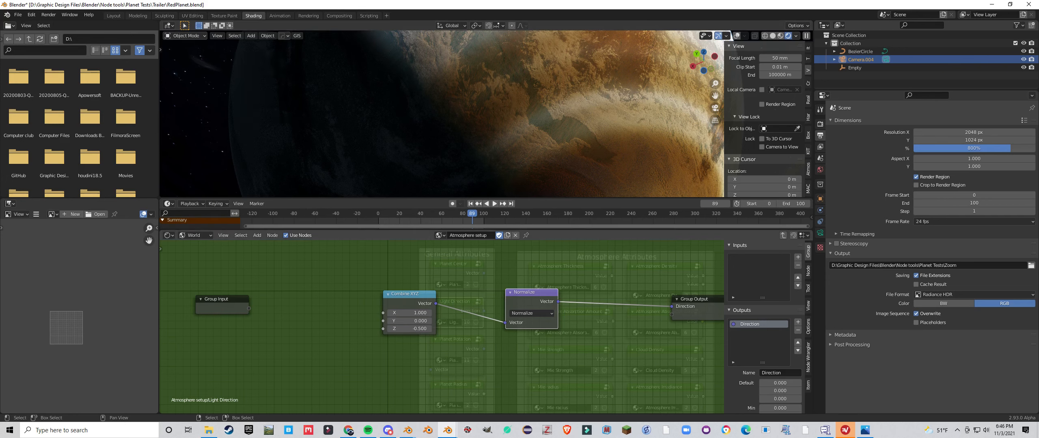
# Set the Light Direction Z value back to -0.2 and leave the group.
pyautogui.click(410, 329)
pyautogui.write('-0.2')
pyautogui.press('Return')
pyautogui.scroll(-2, 443, 324)
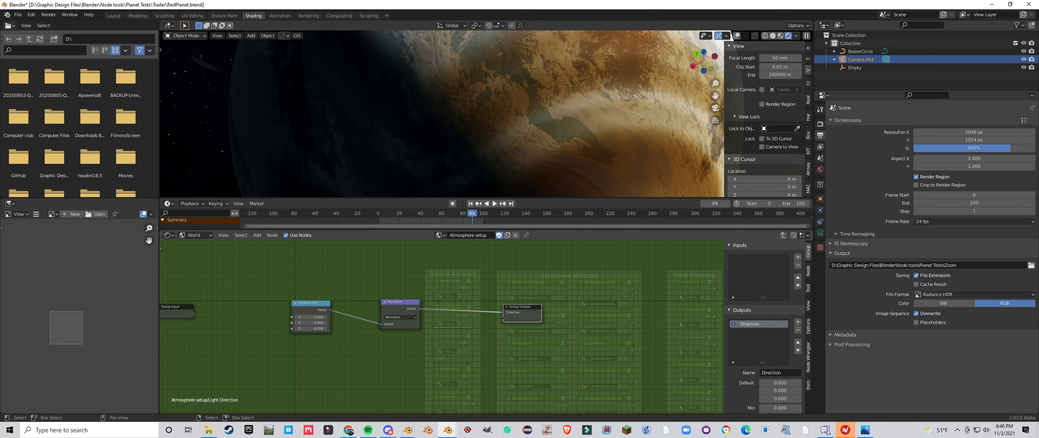
pyautogui.press('Tab')
# Open the Planet Rotation group and set the Vector Rotate angle to 52.2°.
pyautogui.scroll(4, 447, 337)
pyautogui.click(454, 316)
pyautogui.press('Tab')
pyautogui.scroll(-1, 486, 114)
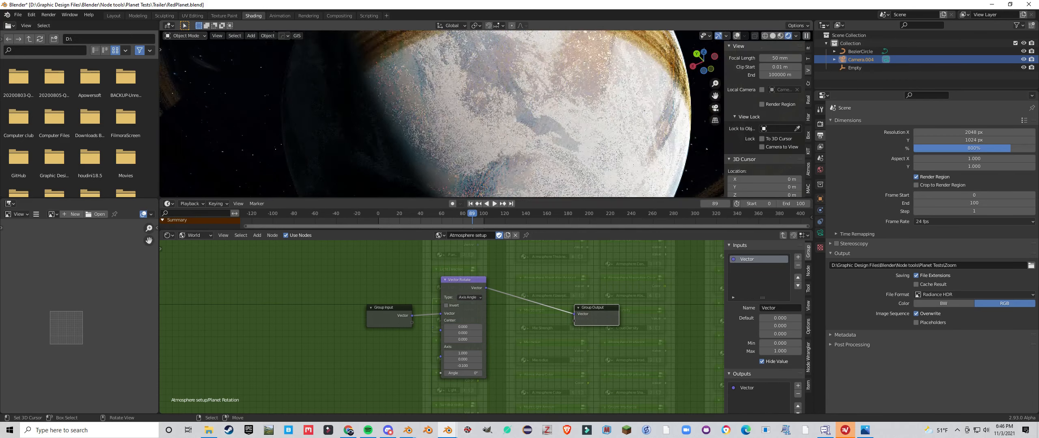
pyautogui.scroll(-3, 486, 114)
pyautogui.moveTo(486, 114); pyautogui.dragTo(515, 165, button='middle')
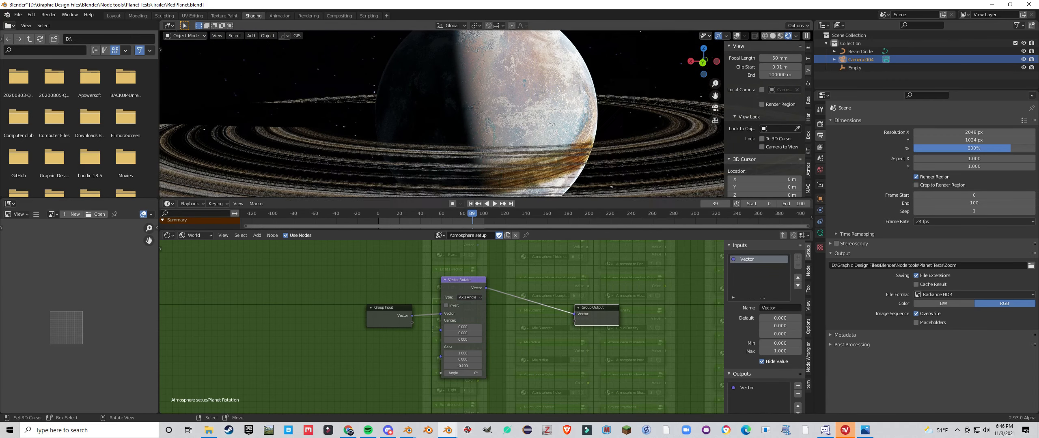
pyautogui.moveTo(463, 373); pyautogui.dragTo(484, 373)
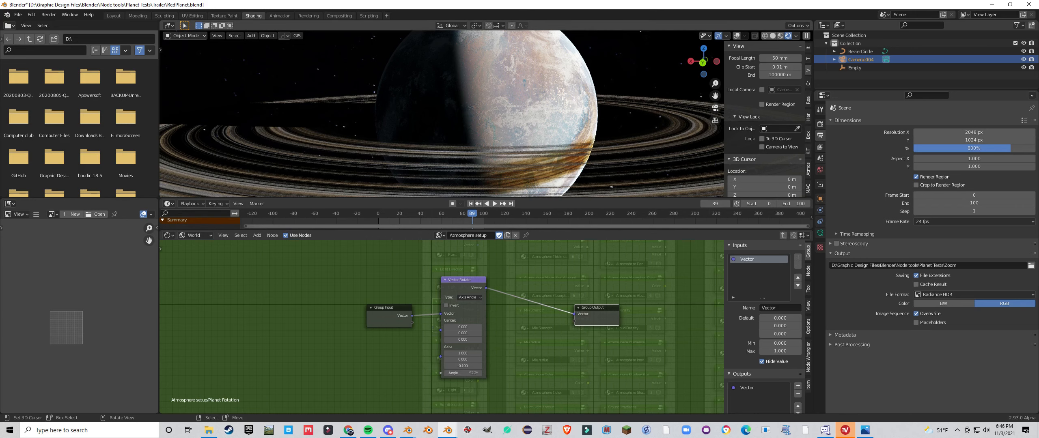
# Inspect the rotated planet and rings from several sides and take a closer look at the Vector Rotate axis values.
pyautogui.scroll(-3, 486, 114)
pyautogui.moveTo(524, 114); pyautogui.dragTo(432, 114, button='middle')
pyautogui.scroll(2, 486, 114)
pyautogui.moveTo(524, 113); pyautogui.dragTo(381, 113, button='middle')
pyautogui.scroll(4, 463, 366)
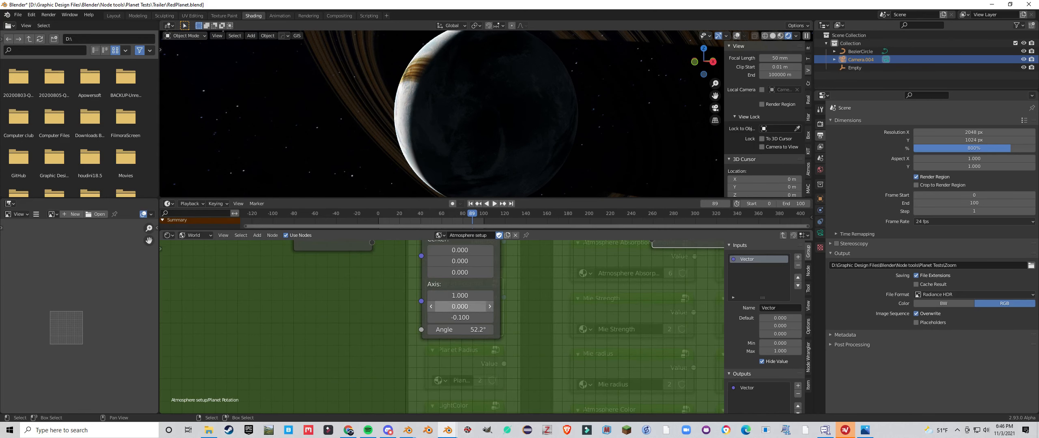
pyautogui.moveTo(486, 114); pyautogui.dragTo(516, 135, button='middle')
pyautogui.scroll(-3, 486, 113)
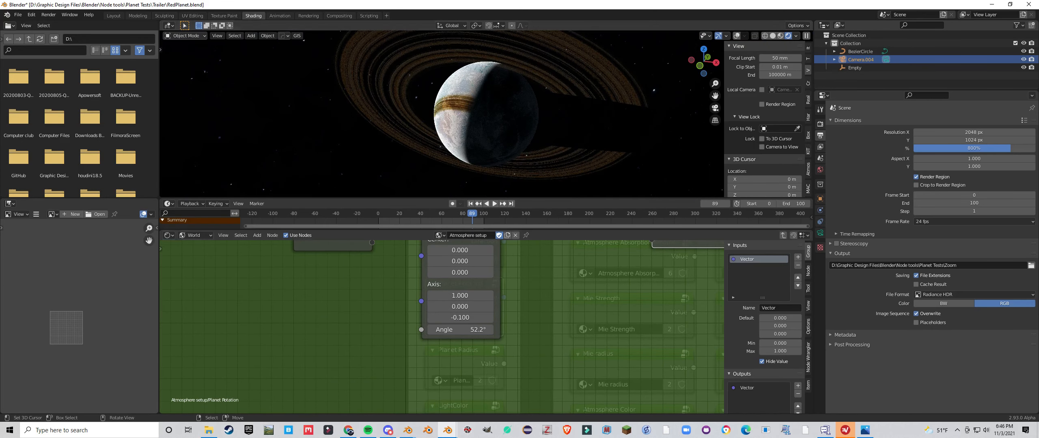
# Leave and reopen the Planet Rotation group, and reset the Vector Rotate angle to 0°.
pyautogui.scroll(-5, 442, 327)
pyautogui.press('Tab')
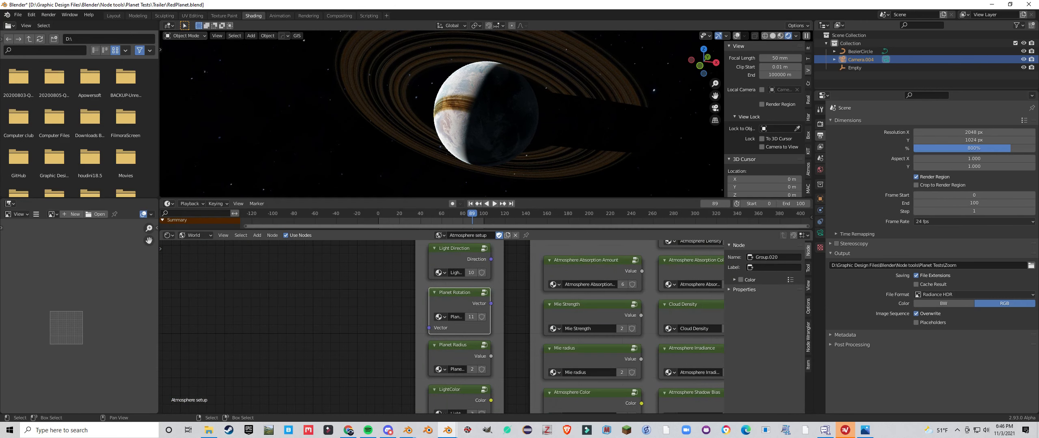
pyautogui.press('Tab')
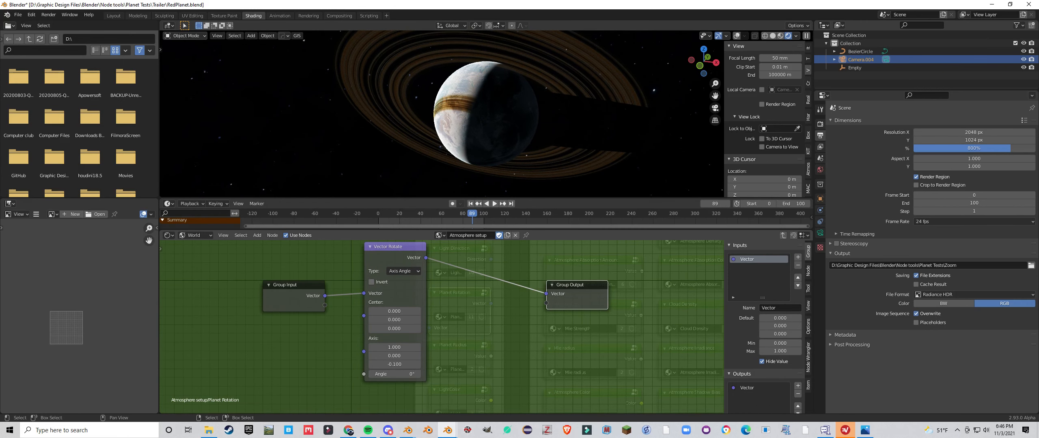
# Leave the Planet Rotation group and open the Planet Radius group in the General Attributes.
pyautogui.press('Tab')
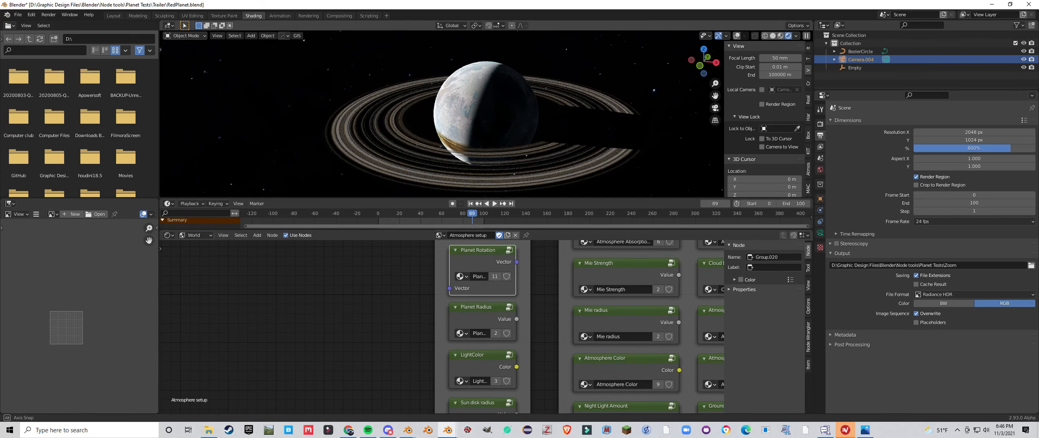
pyautogui.moveTo(483, 126); pyautogui.dragTo(544, 115, button='middle')
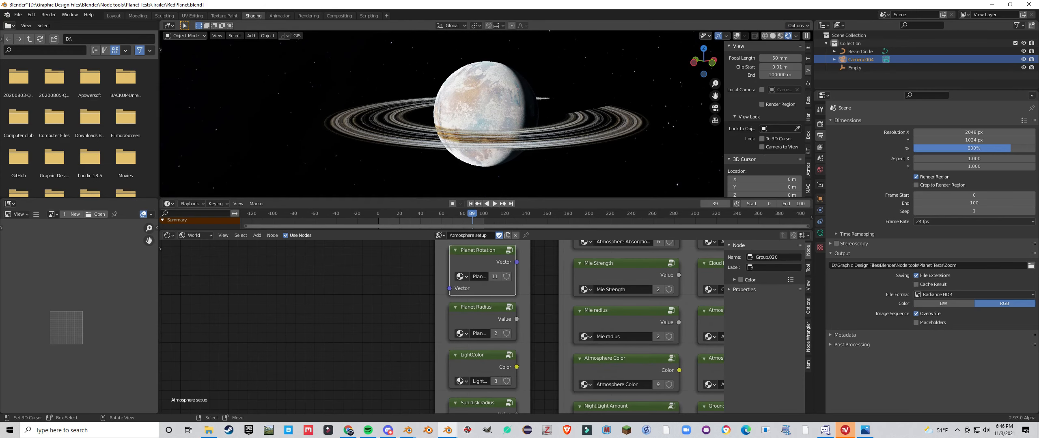
pyautogui.moveTo(487, 304); pyautogui.dragTo(487, 276, button='middle')
pyautogui.scroll(1, 487, 276)
pyautogui.click(487, 277)
pyautogui.press('Tab')
pyautogui.scroll(6, 488, 114)
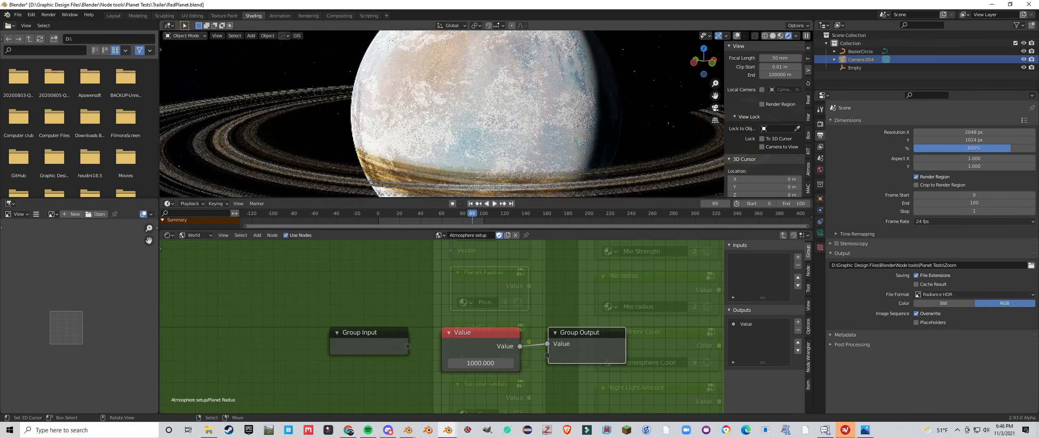
pyautogui.moveTo(487, 114); pyautogui.dragTo(424, 103, button='middle')
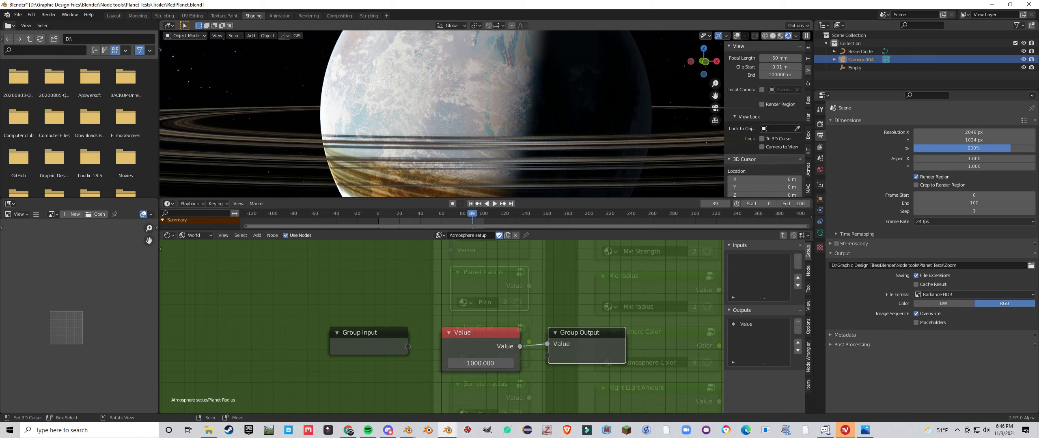
# Examine the planet and rings from close up and farther away, briefly showing the viewport overlays for a sense of scale.
pyautogui.hotkey('alt', 'shift', 'z')
pyautogui.moveTo(424, 104)
pyautogui.mouseDown(button='middle')
pyautogui.moveTo(443, 116)
pyautogui.moveTo(415, 102)
pyautogui.mouseUp(button='middle')
pyautogui.scroll(8, 443, 116)
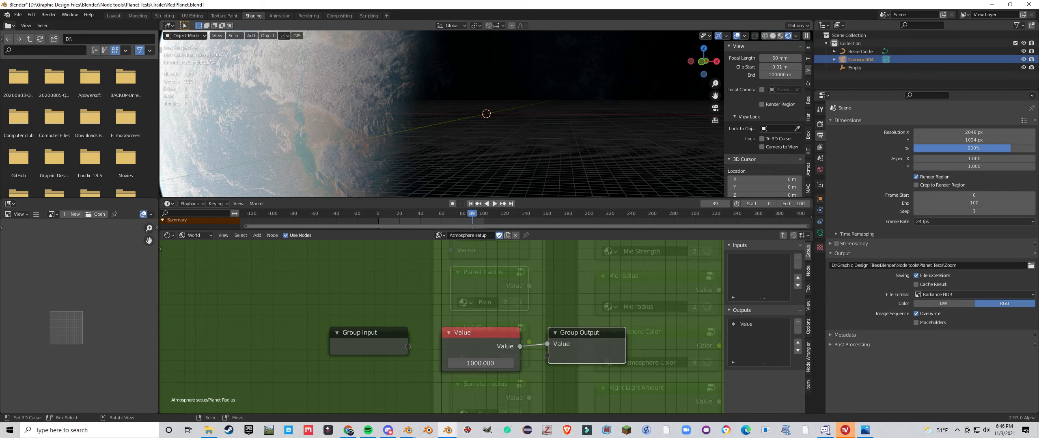
pyautogui.press('shift')
pyautogui.hotkey('shift', 'alt', 'z')
pyautogui.scroll(-7, 486, 114)
pyautogui.moveTo(486, 114); pyautogui.dragTo(510, 114, button='middle')
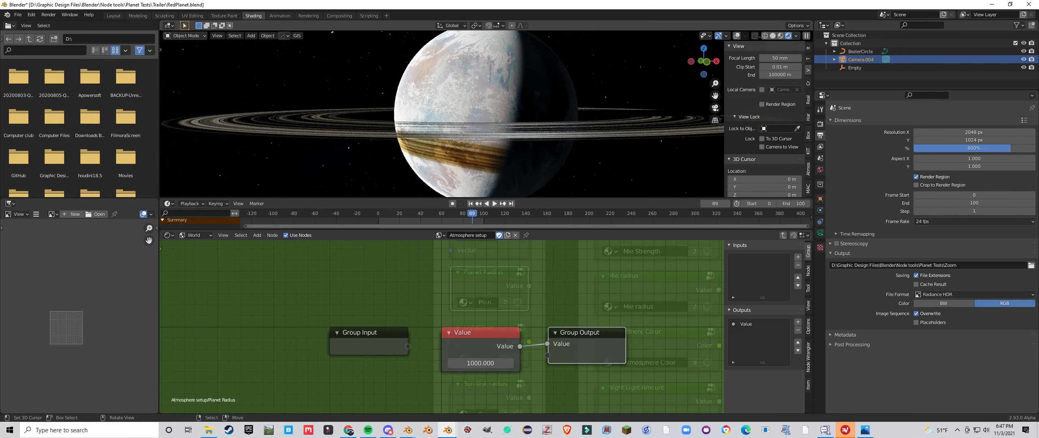
pyautogui.scroll(-3, 487, 114)
pyautogui.moveTo(486, 113); pyautogui.dragTo(473, 136, button='middle')
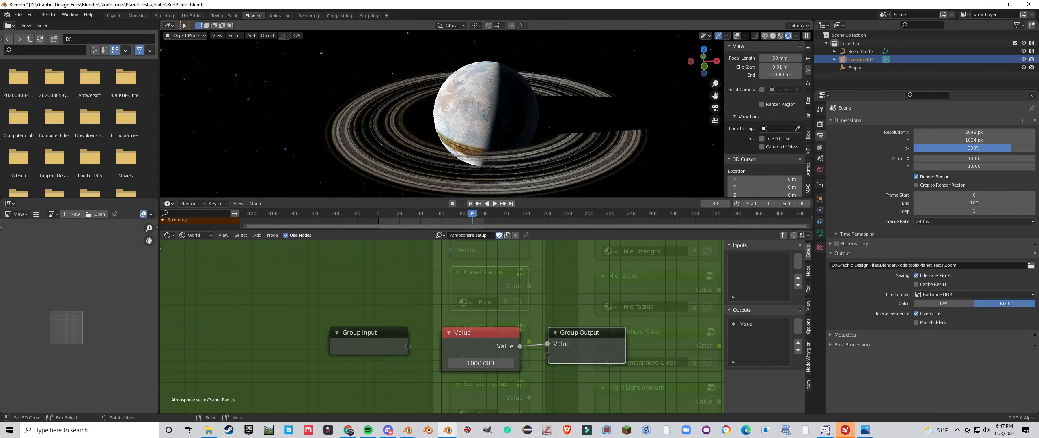
pyautogui.scroll(4, 486, 114)
pyautogui.moveTo(487, 113); pyautogui.dragTo(519, 102, button='middle')
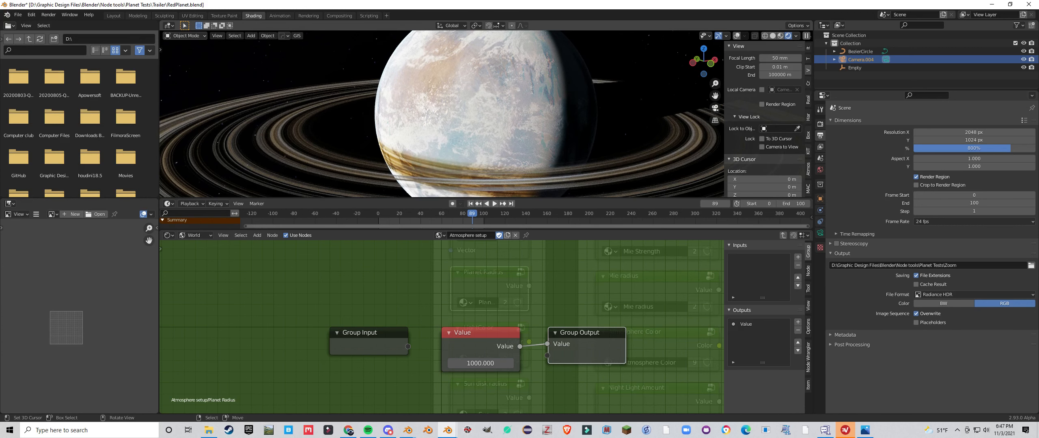
pyautogui.scroll(-3, 486, 114)
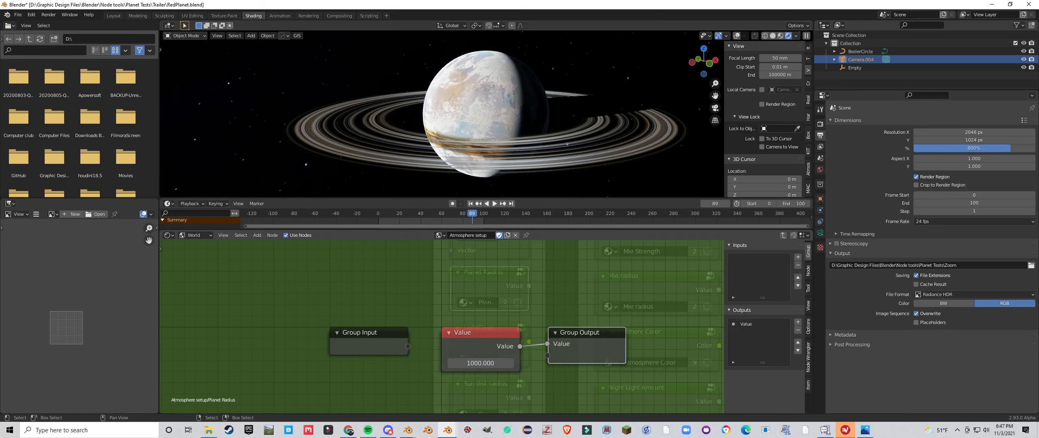
pyautogui.scroll(4, 486, 113)
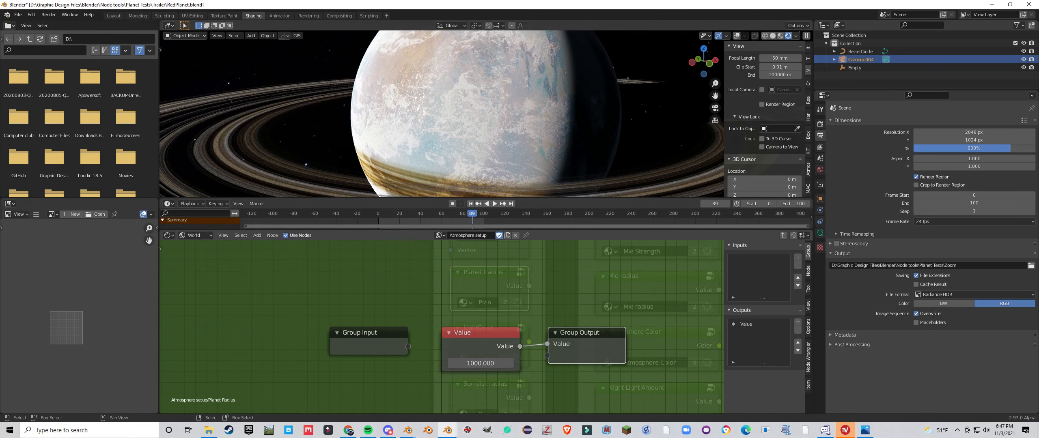
# Leave and reopen the Planet Radius group and set its Value node to 1.
pyautogui.press('Tab')
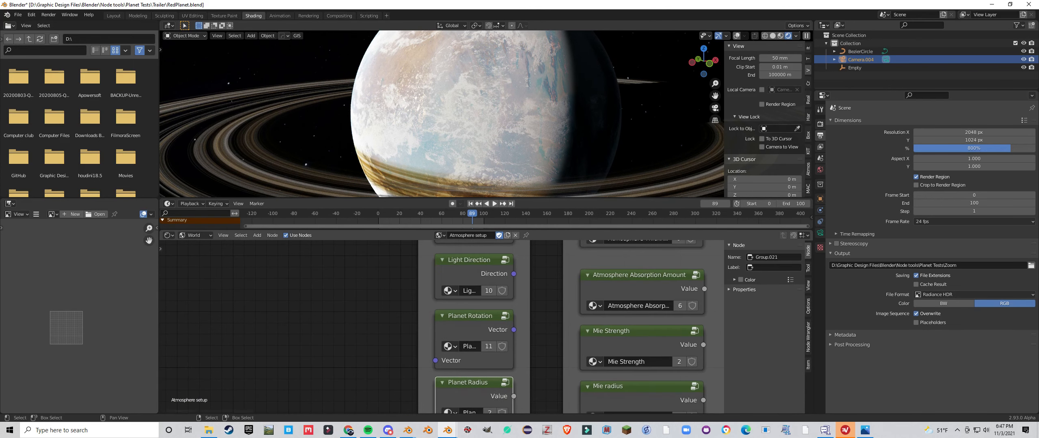
pyautogui.click(458, 302)
pyautogui.press('Tab')
pyautogui.press('Tab')
pyautogui.scroll(-5, 458, 303)
pyautogui.moveTo(458, 303); pyautogui.dragTo(453, 278, button='middle')
pyautogui.press('Tab')
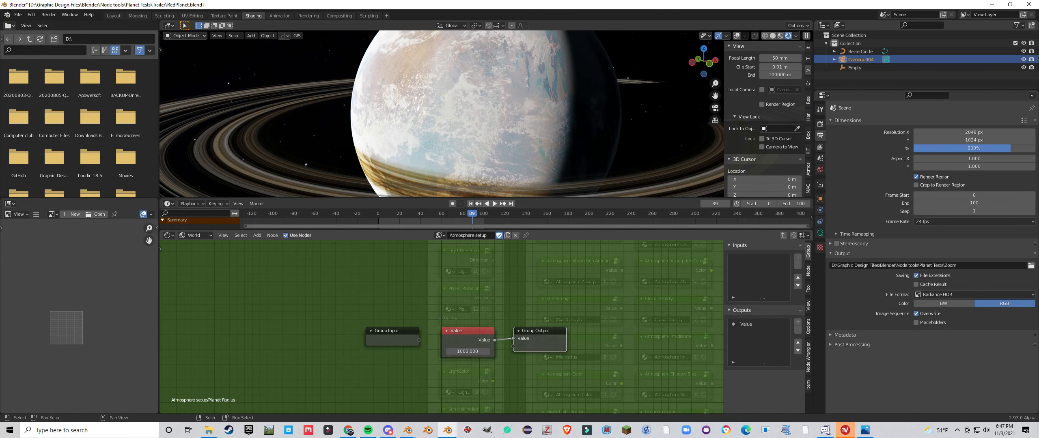
pyautogui.click(467, 352)
pyautogui.write('1')
pyautogui.press('Return')
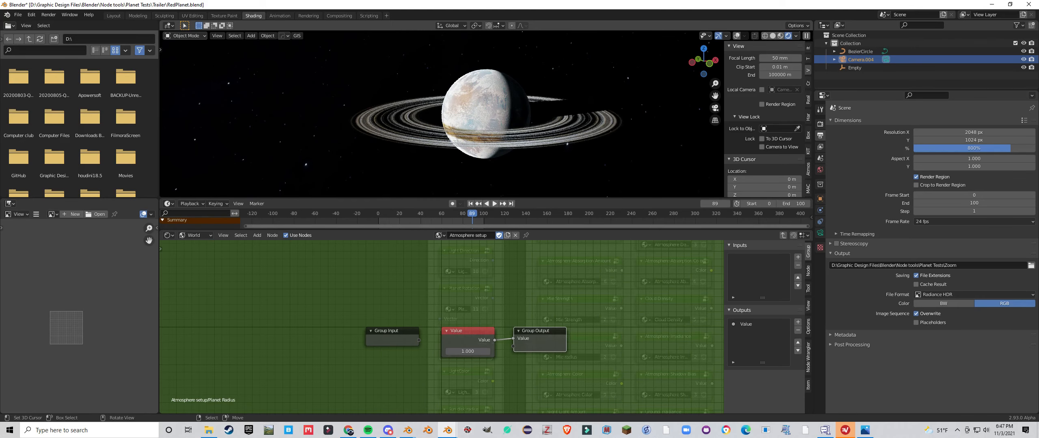
# Set the Planet Radius value back to 1000 and leave the group.
pyautogui.scroll(-10, 530, 140)
pyautogui.click(468, 351)
pyautogui.write('1')
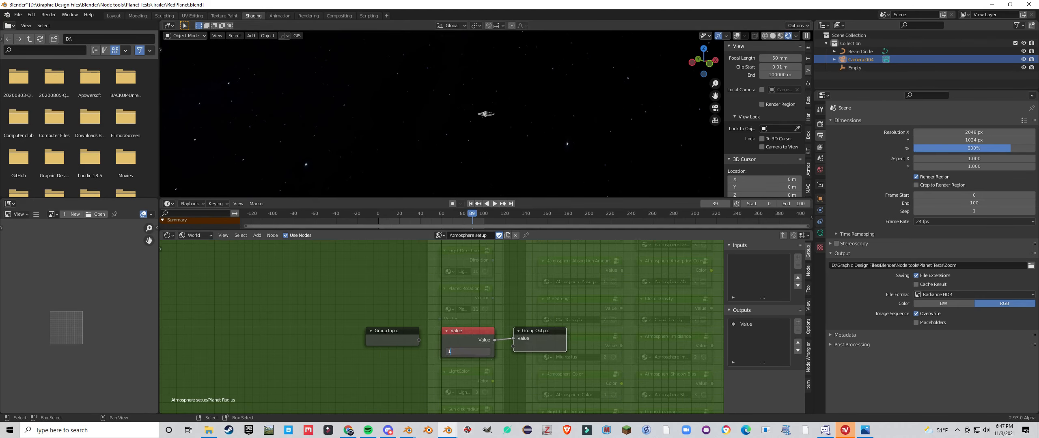
pyautogui.write('000')
pyautogui.press('Return')
pyautogui.press('Tab')
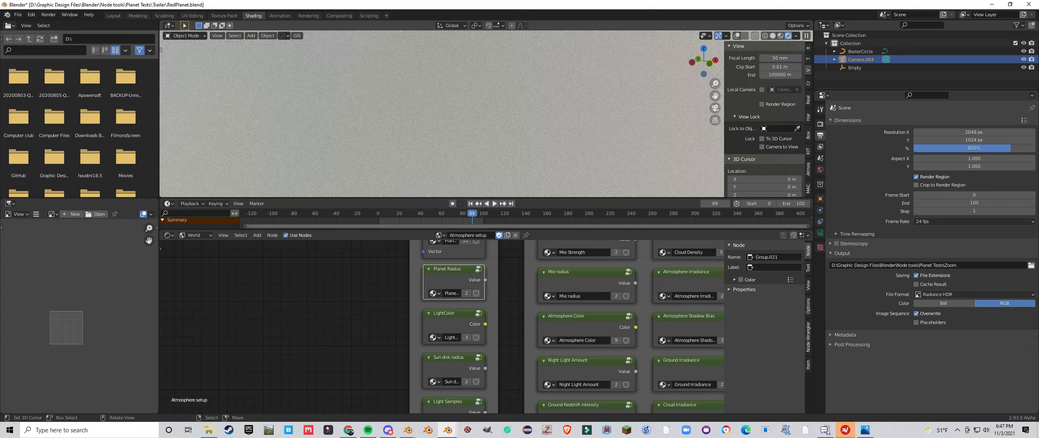
# Open the LightColor group and change its RGB node's colour to a light orange.
pyautogui.scroll(-6, 441, 113)
pyautogui.click(448, 313)
pyautogui.press('Tab')
pyautogui.scroll(3, 441, 328)
pyautogui.click(464, 351)
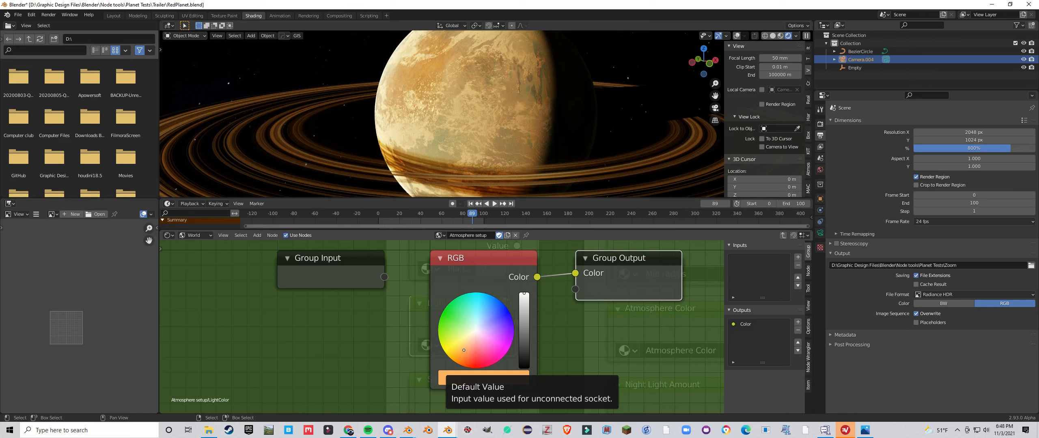
# Undo the orange light colour and leave the LightColor group.
pyautogui.hotkey('ctrl', 'z')
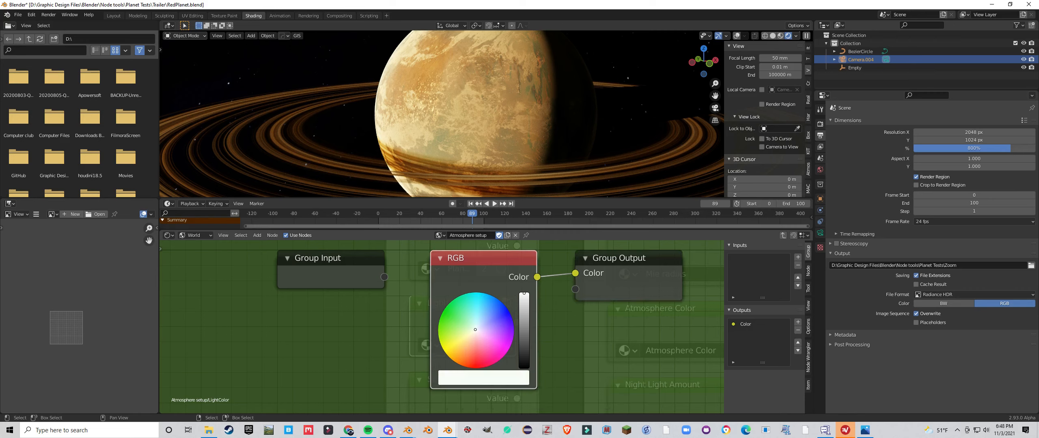
pyautogui.click(483, 377)
pyautogui.moveTo(502, 325); pyautogui.dragTo(446, 325)
pyautogui.press('Tab')
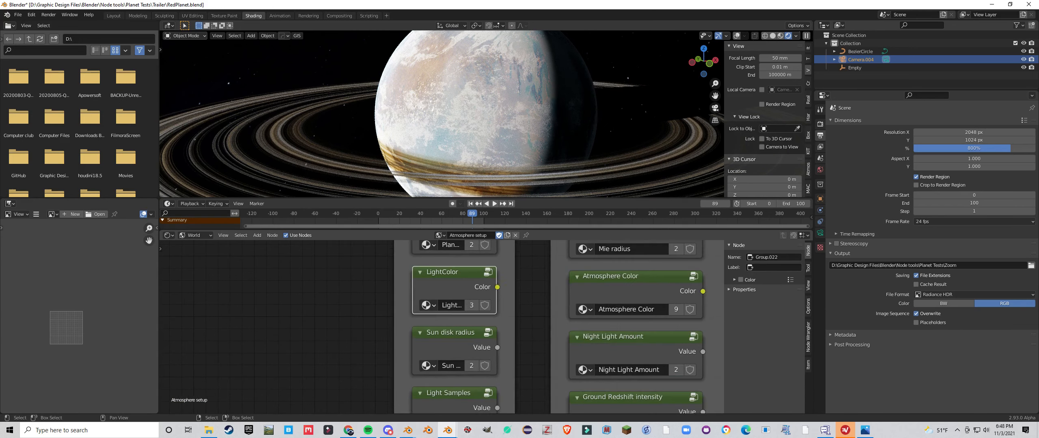
# Open the Sun disk radius group, bring the sun into view behind the planet's dark side, and set the value to 2.
pyautogui.click(454, 348)
pyautogui.press('Tab')
pyautogui.scroll(-5, 482, 113)
pyautogui.moveTo(482, 114); pyautogui.dragTo(329, 93, button='middle')
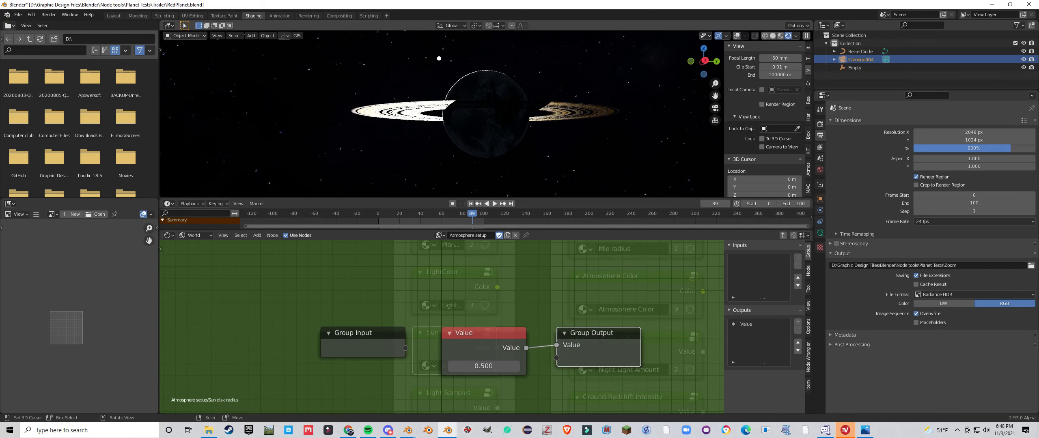
pyautogui.click(483, 366)
pyautogui.write('2')
pyautogui.press('Return')
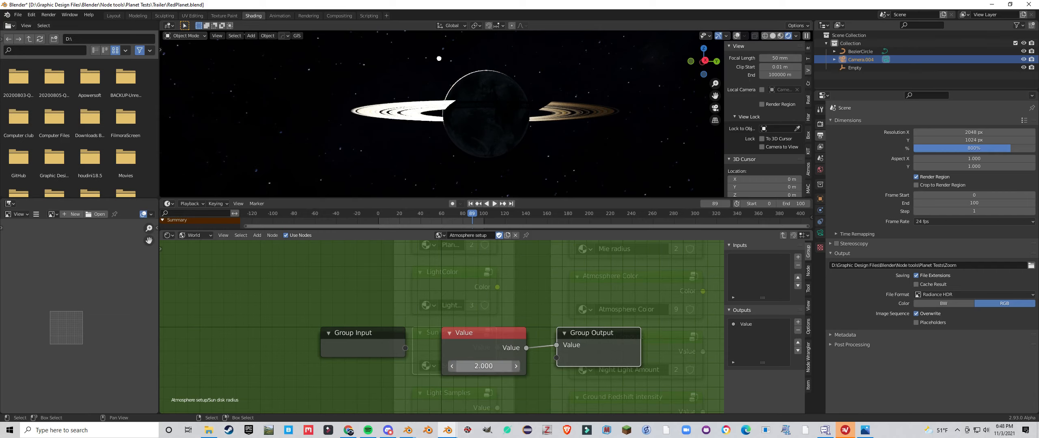
# Try a sun disk radius of 0.1, set it to 0.01 instead, and leave the group.
pyautogui.click(484, 367)
pyautogui.write('0.1')
pyautogui.press('Return')
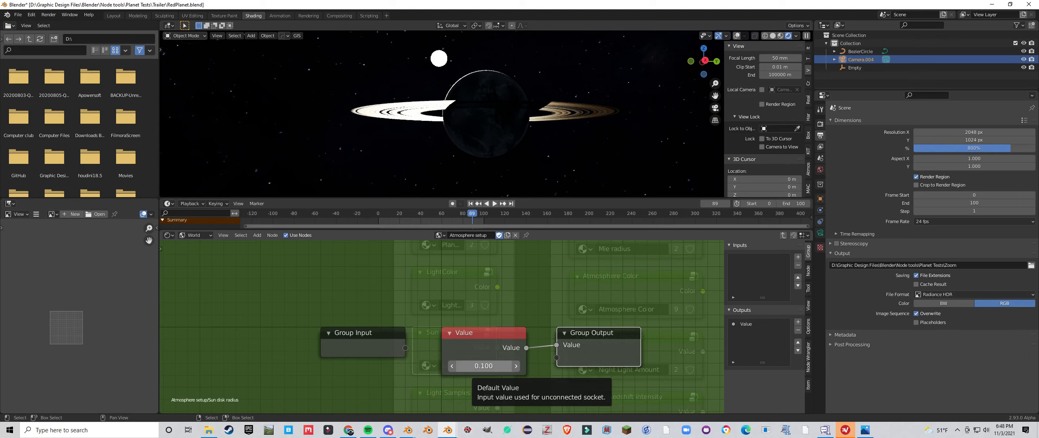
pyautogui.click(484, 366)
pyautogui.write('0.01')
pyautogui.press('Return')
pyautogui.press('Tab')
pyautogui.scroll(-4, 442, 327)
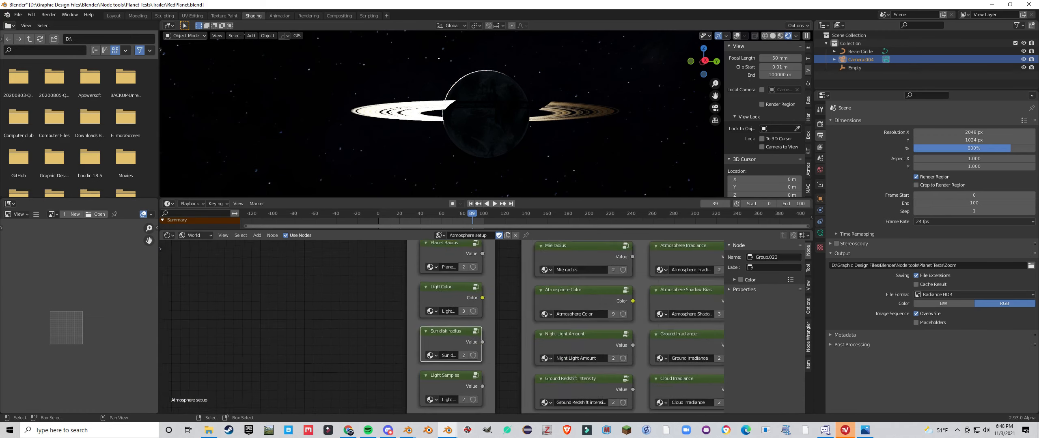
# Open the Light Samples group and take a close look at the planet's lit surface and shadow boundary.
pyautogui.moveTo(431, 374); pyautogui.dragTo(431, 330, button='middle')
pyautogui.scroll(3, 431, 330)
pyautogui.click(440, 332)
pyautogui.press('Tab')
pyautogui.scroll(-1, 440, 330)
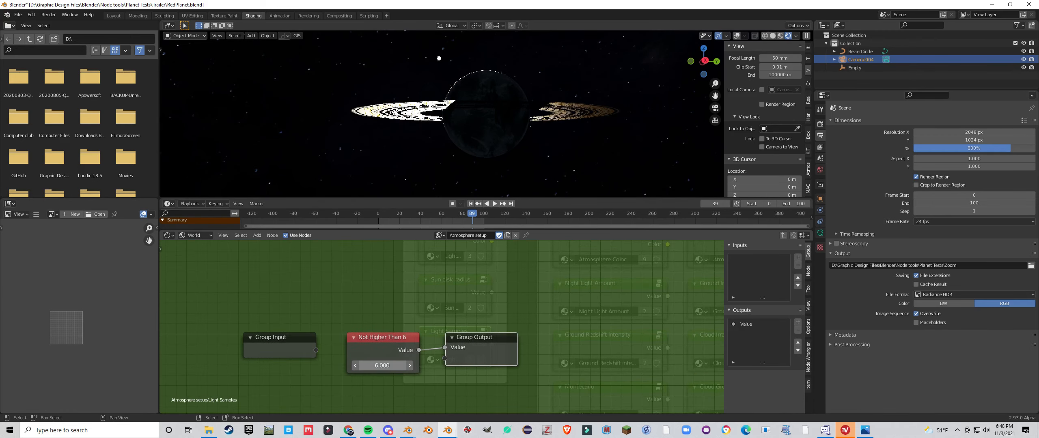
pyautogui.moveTo(447, 134); pyautogui.dragTo(530, 142, button='middle')
pyautogui.scroll(12, 483, 122)
pyautogui.scroll(-5, 483, 122)
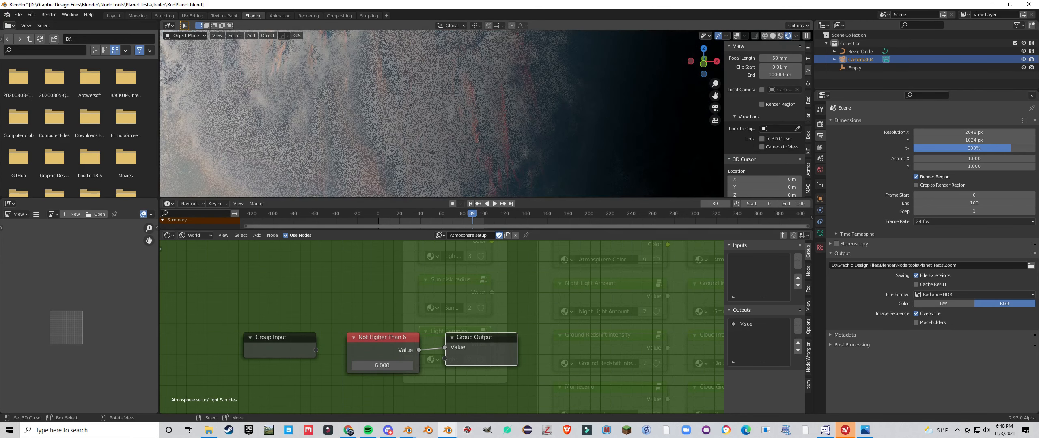
pyautogui.moveTo(484, 122); pyautogui.dragTo(490, 121, button='middle')
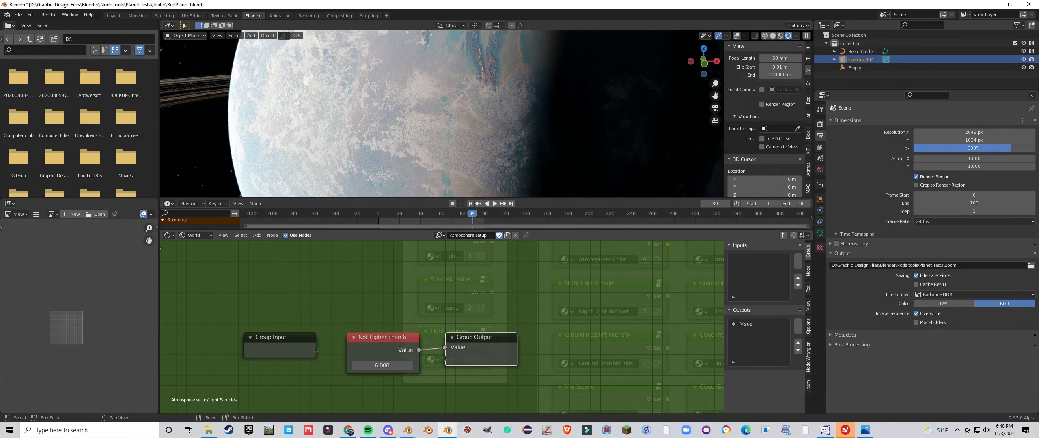
# Leave and reopen the Light Samples group, look over its Not Higher Than 6 value node, and leave the group.
pyautogui.press('Tab')
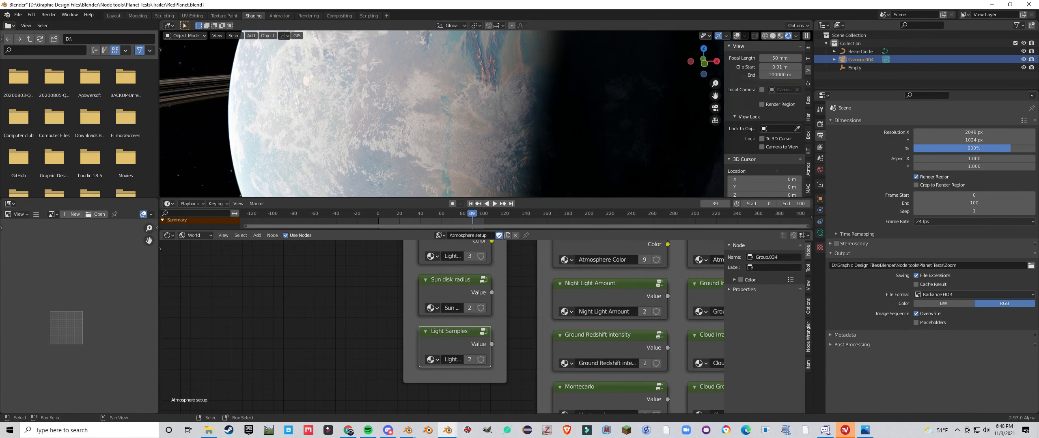
pyautogui.press('Tab')
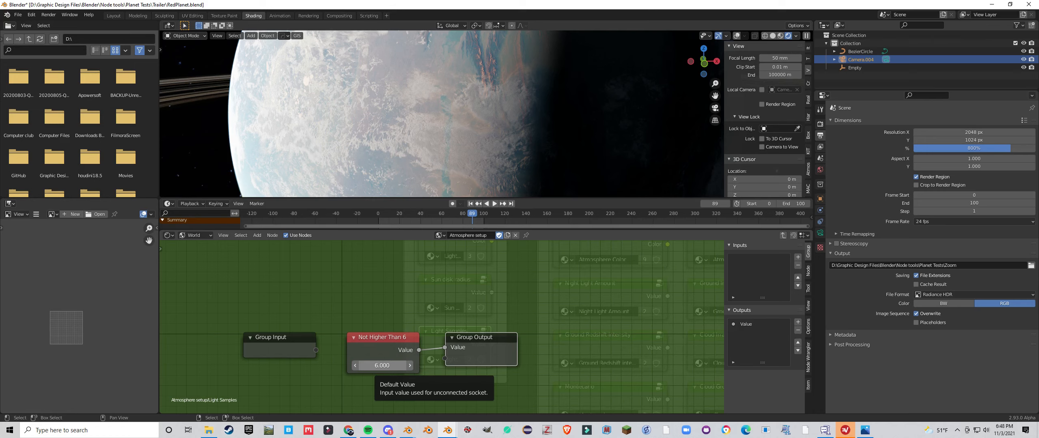
pyautogui.click(382, 337)
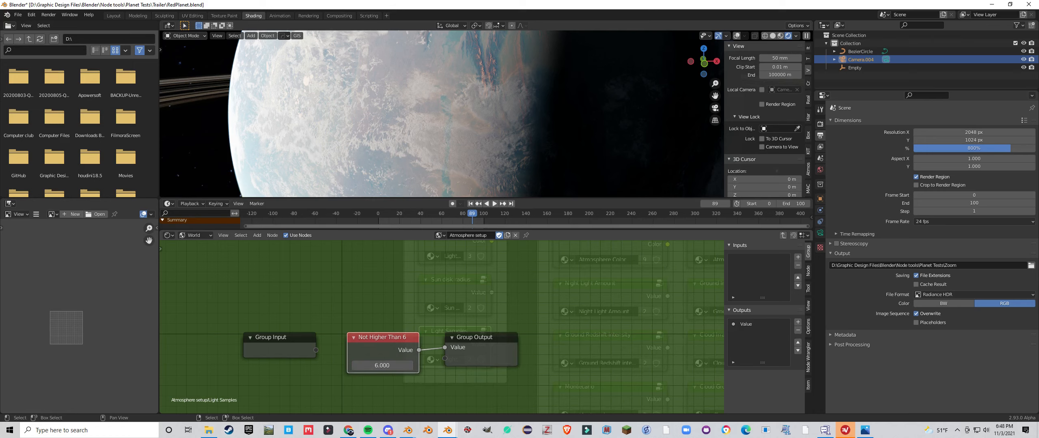
pyautogui.click(481, 337)
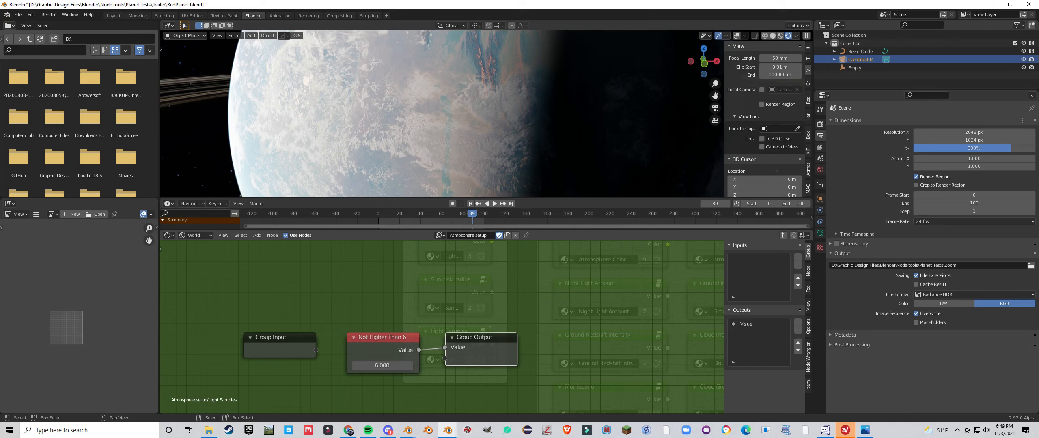
pyautogui.scroll(-2, 441, 327)
pyautogui.moveTo(442, 326)
pyautogui.mouseDown(button='middle')
pyautogui.moveTo(369, 383)
pyautogui.moveTo(432, 325)
pyautogui.mouseUp(button='middle')
pyautogui.scroll(-1, 410, 355)
pyautogui.scroll(4, 432, 325)
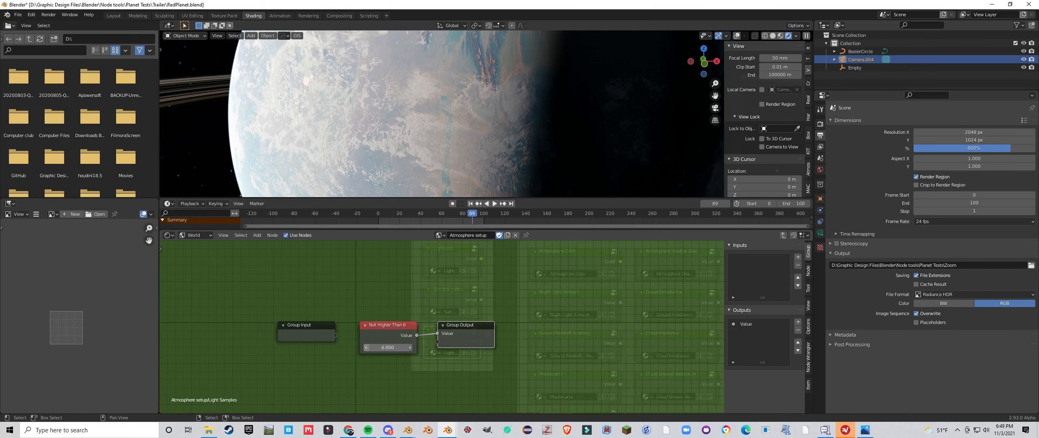
pyautogui.click(388, 337)
pyautogui.press('Tab')
# Select the Atmosphere Thickness group in the Atmosphere Attributes frame, look inside it briefly, and survey the attribute frames.
pyautogui.moveTo(434, 284); pyautogui.dragTo(425, 330, button='middle')
pyautogui.scroll(1, 424, 330)
pyautogui.click(454, 280)
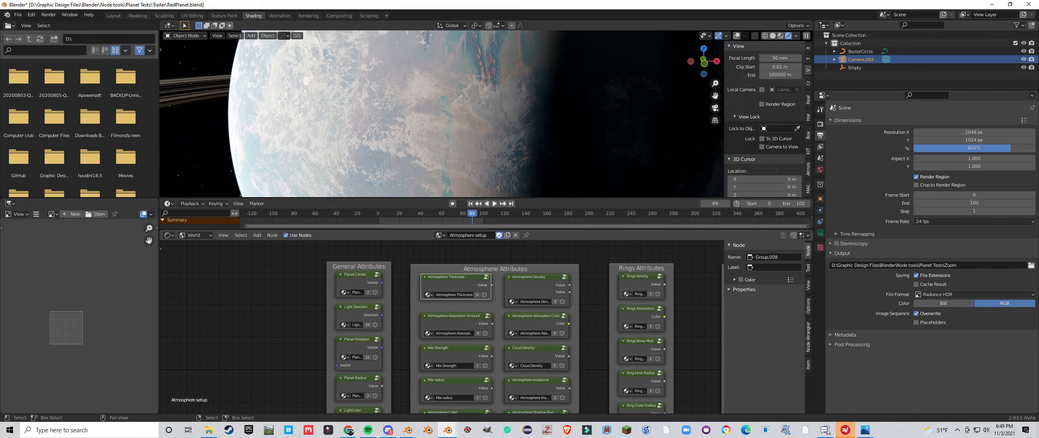
pyautogui.press('Tab')
pyautogui.press('Tab')
pyautogui.scroll(-4, 498, 297)
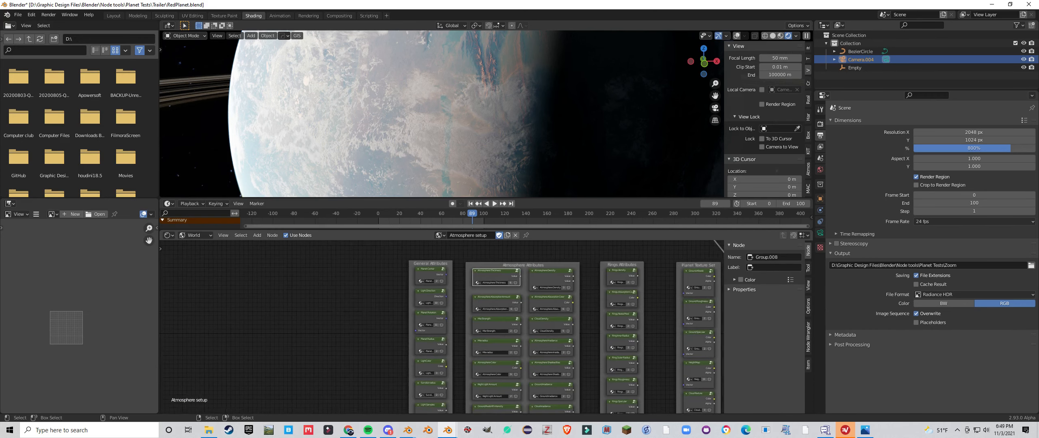
pyautogui.scroll(4, 486, 277)
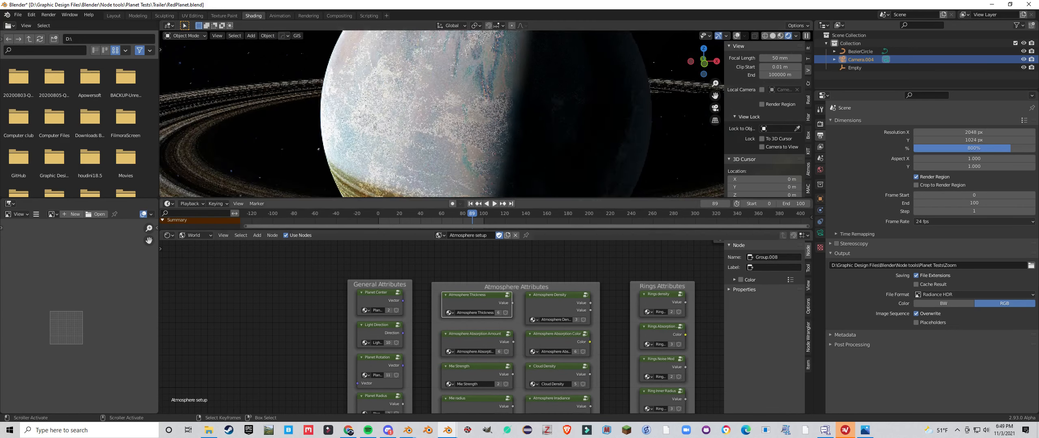
# Open the Atmosphere Thickness group and look at the whole planet with its rings from farther away.
pyautogui.press('Tab')
pyautogui.click(482, 348)
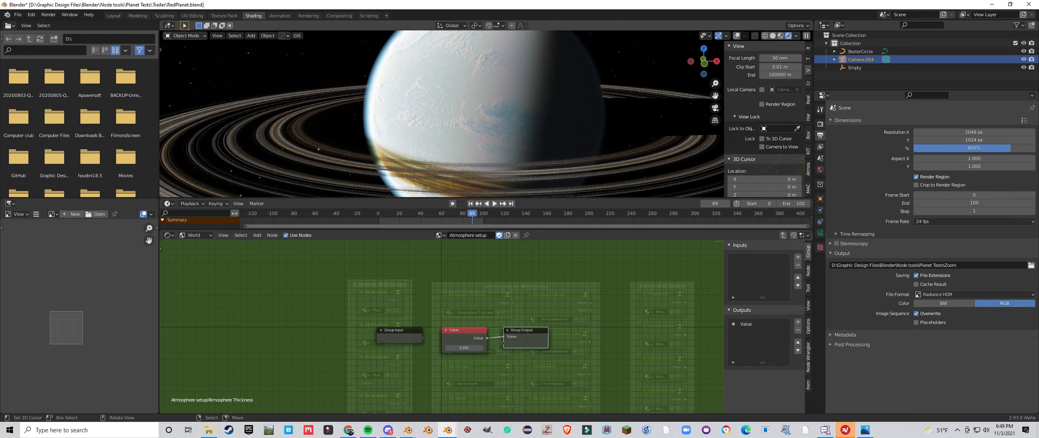
pyautogui.scroll(2, 485, 114)
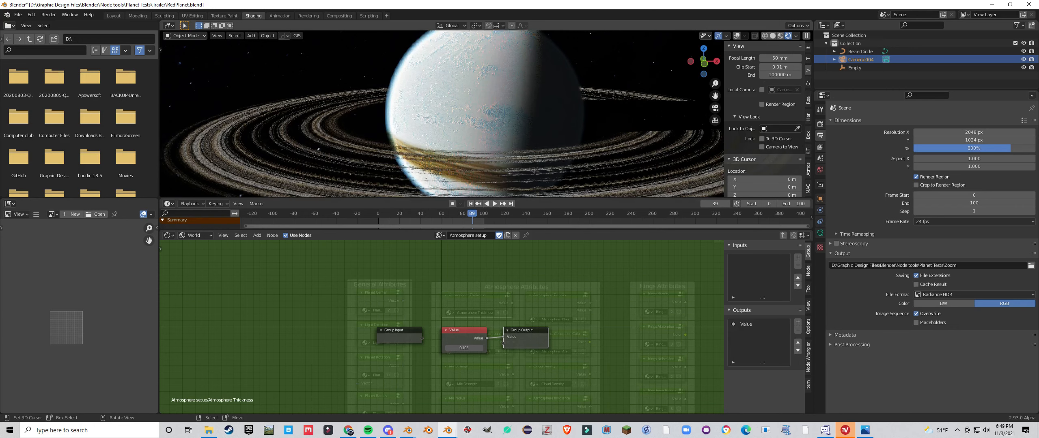
pyautogui.moveTo(485, 122); pyautogui.dragTo(485, 111, button='middle')
pyautogui.scroll(-3, 485, 113)
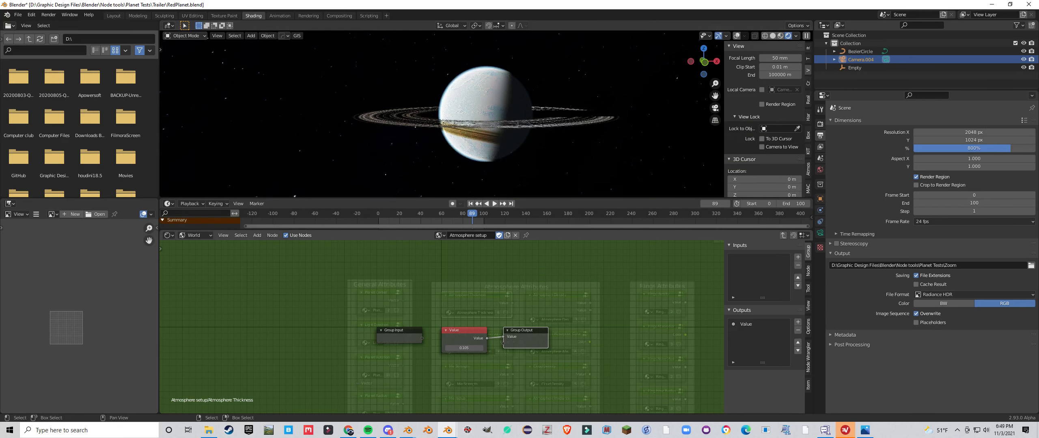
# Try an atmosphere thickness value of 1.
pyautogui.click(464, 348)
pyautogui.write('1')
pyautogui.press('Return')
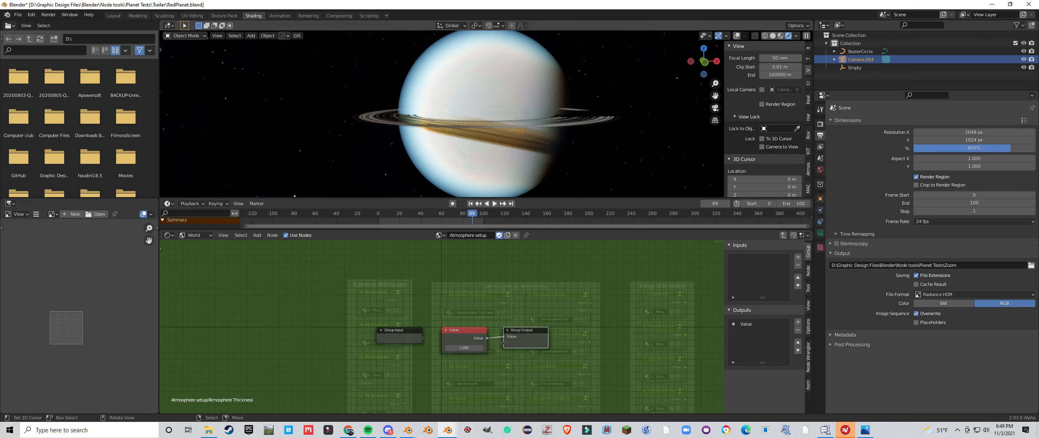
# Lower the atmosphere thickness to a small value below 1, leave the group, and check the planet up close.
pyautogui.click(464, 348)
pyautogui.write('0.')
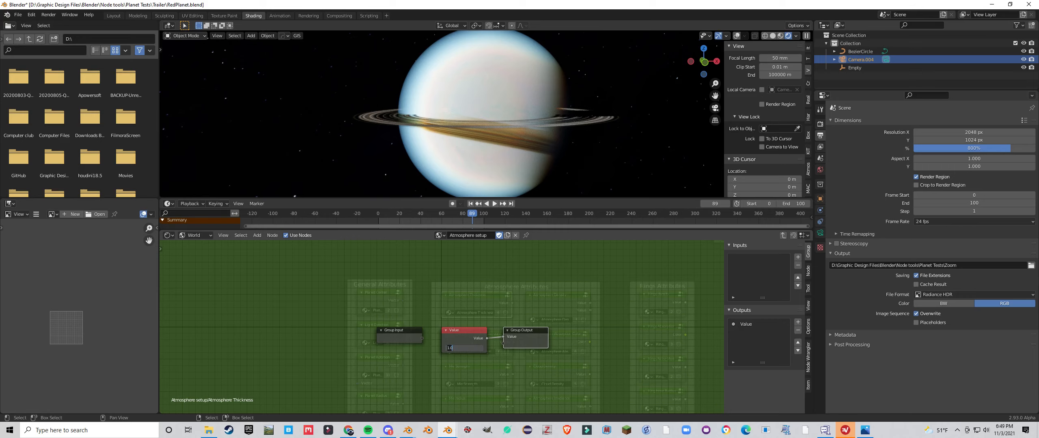
pyautogui.press('Return')
pyautogui.press('Tab')
pyautogui.scroll(5, 486, 114)
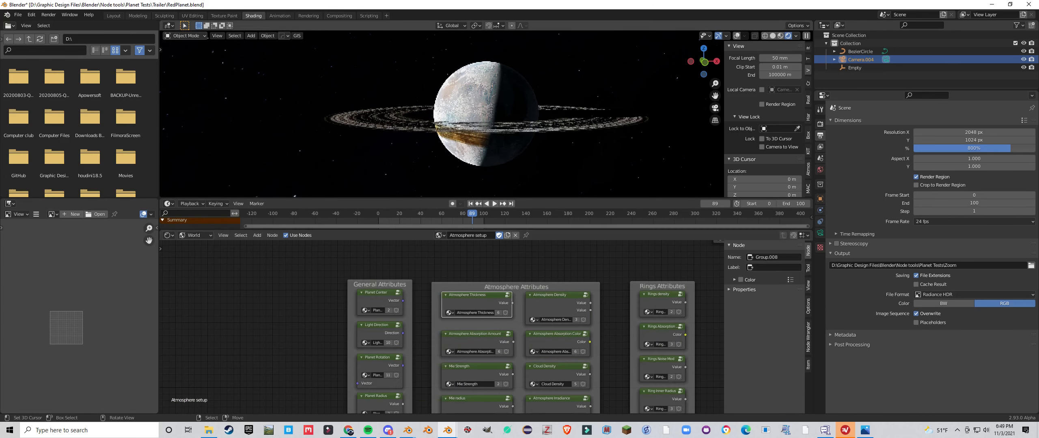
pyautogui.moveTo(486, 114); pyautogui.dragTo(477, 126, button='middle')
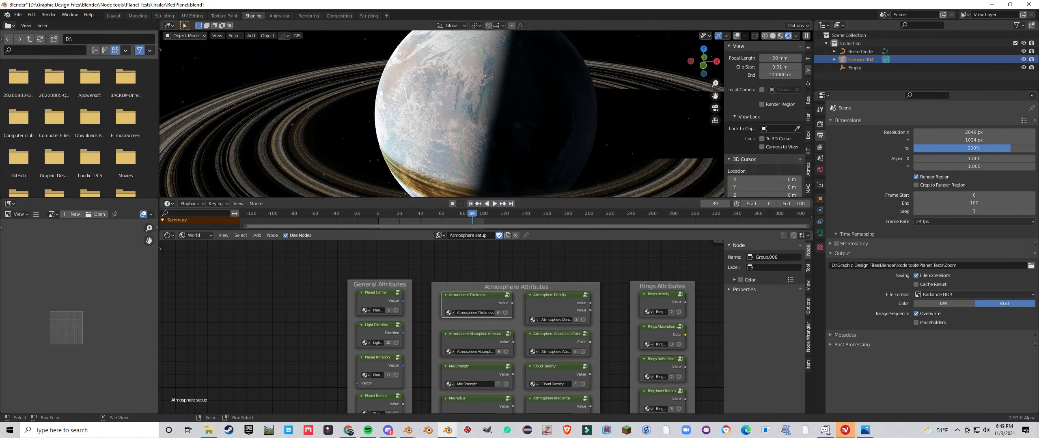
# Open the Atmosphere Density group and set its Value node to 100.
pyautogui.click(558, 307)
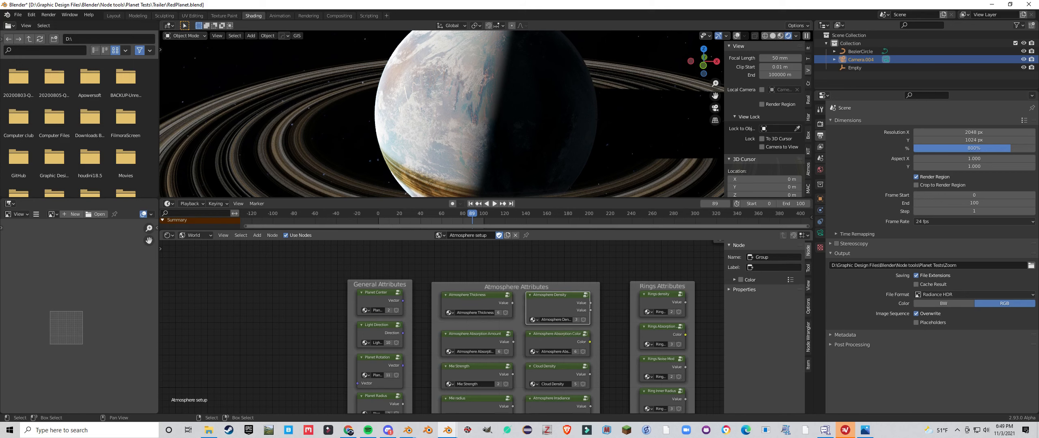
pyautogui.scroll(2, 685, 366)
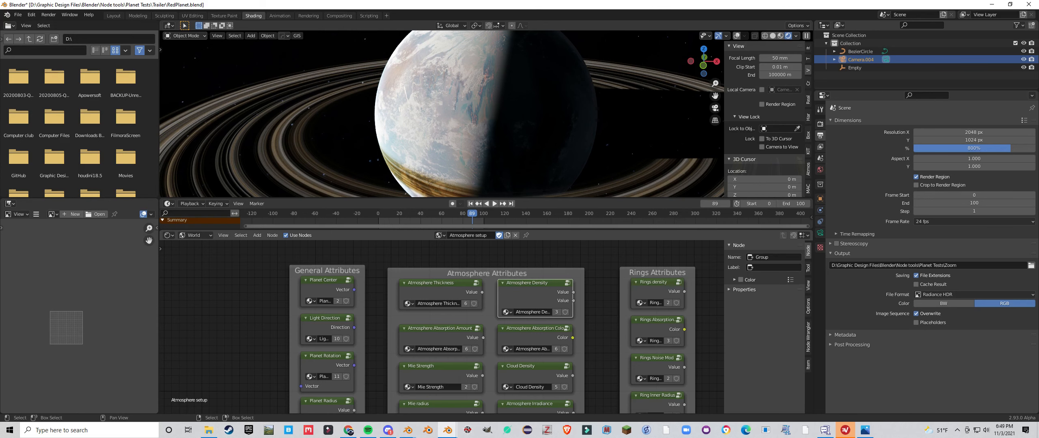
pyautogui.press('Tab')
pyautogui.click(357, 262)
pyautogui.write('1')
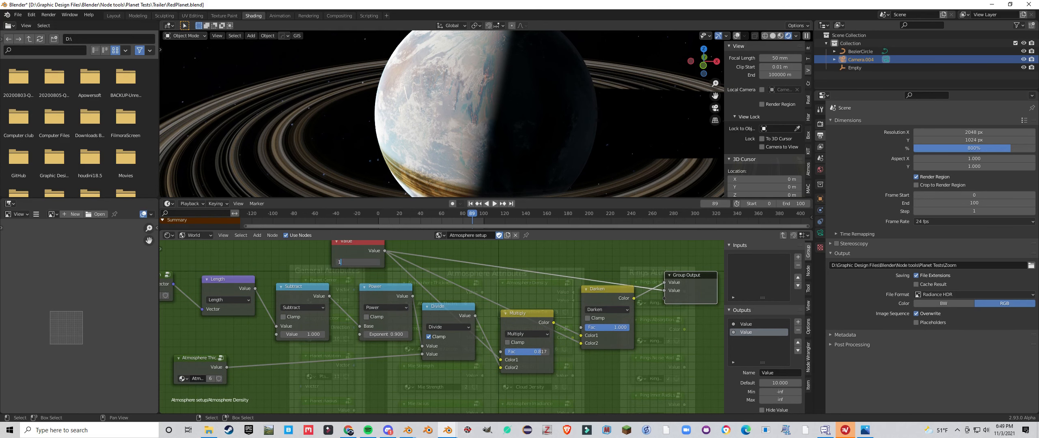
pyautogui.write('00')
pyautogui.press('Return')
# Examine the chain of math and mix nodes inside the Atmosphere Density group, selecting them together.
pyautogui.scroll(-5, 448, 323)
pyautogui.moveTo(448, 323); pyautogui.dragTo(502, 343, button='middle')
pyautogui.scroll(3, 502, 343)
pyautogui.scroll(-2, 450, 329)
pyautogui.moveTo(195, 311); pyautogui.dragTo(635, 387)
pyautogui.scroll(2, 441, 329)
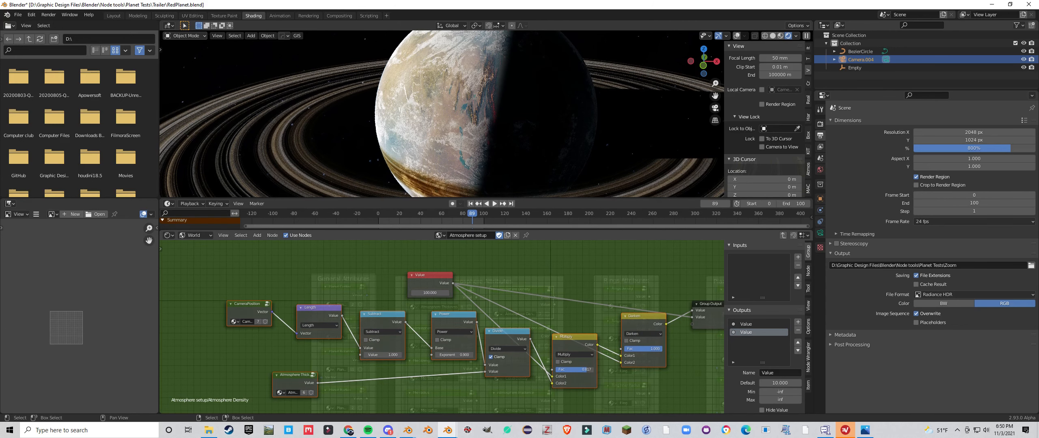
pyautogui.scroll(2, 442, 330)
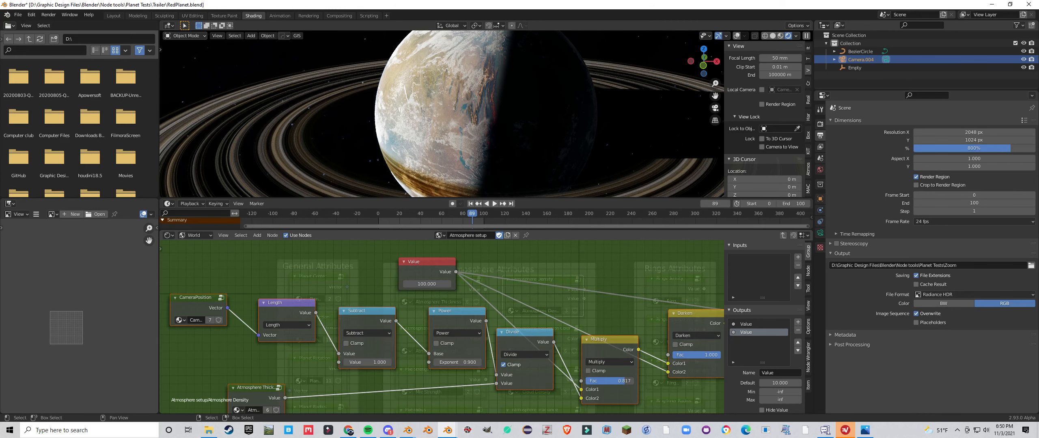
pyautogui.scroll(-2, 450, 341)
# Label the Value node in the Atmosphere Density group "USE THIS!" and leave the group.
pyautogui.moveTo(434, 291); pyautogui.dragTo(437, 287)
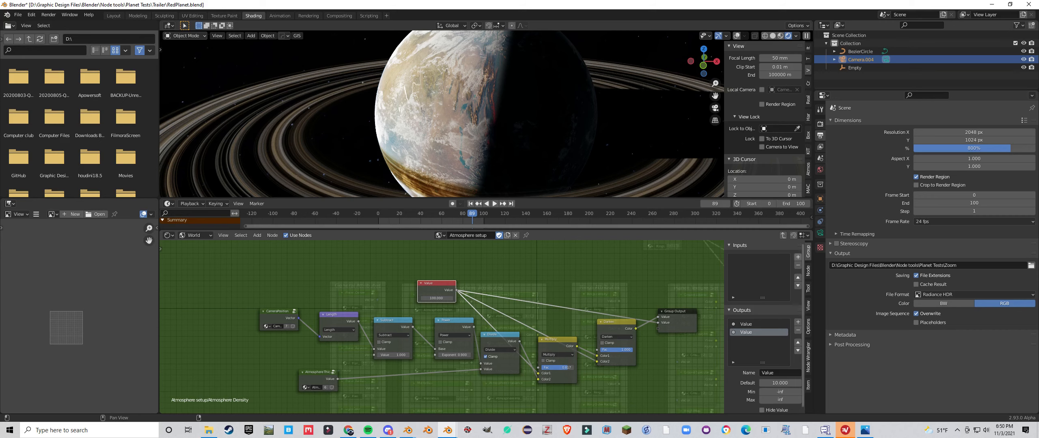
pyautogui.click(808, 271)
pyautogui.click(773, 282)
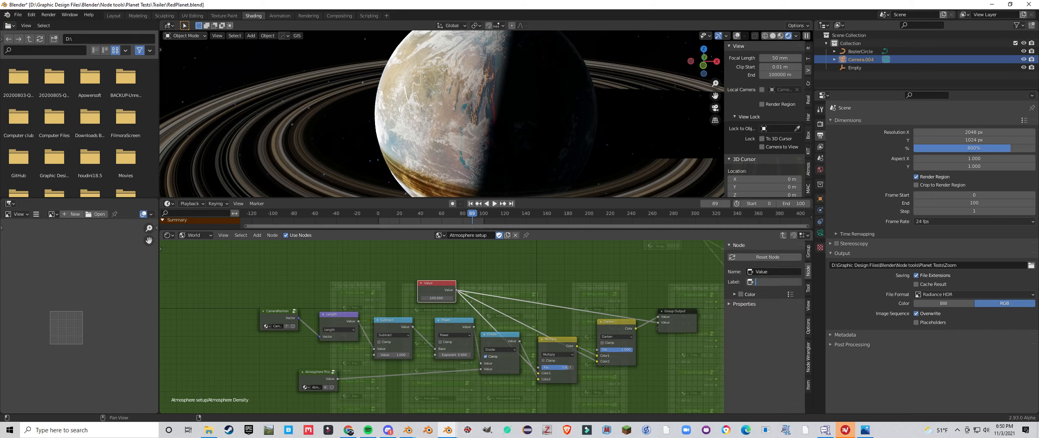
pyautogui.write('USETHIS')
pyautogui.write('hi')
pyautogui.press('BackSpace')
pyautogui.press('Return')
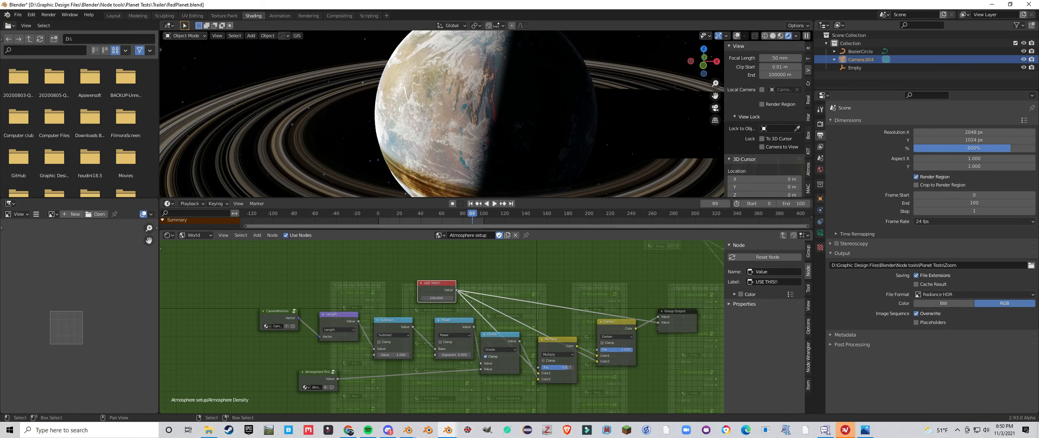
pyautogui.press('Tab')
# View the planet's surface up close, set the labeled density value in the Atmosphere Density group to 500, and leave the group.
pyautogui.click(507, 300)
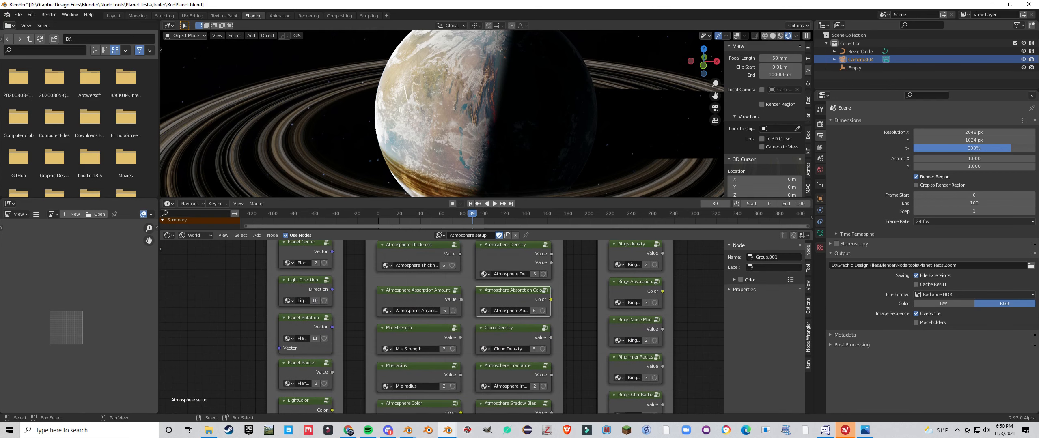
pyautogui.moveTo(507, 300); pyautogui.dragTo(489, 332, button='middle')
pyautogui.scroll(5, 486, 114)
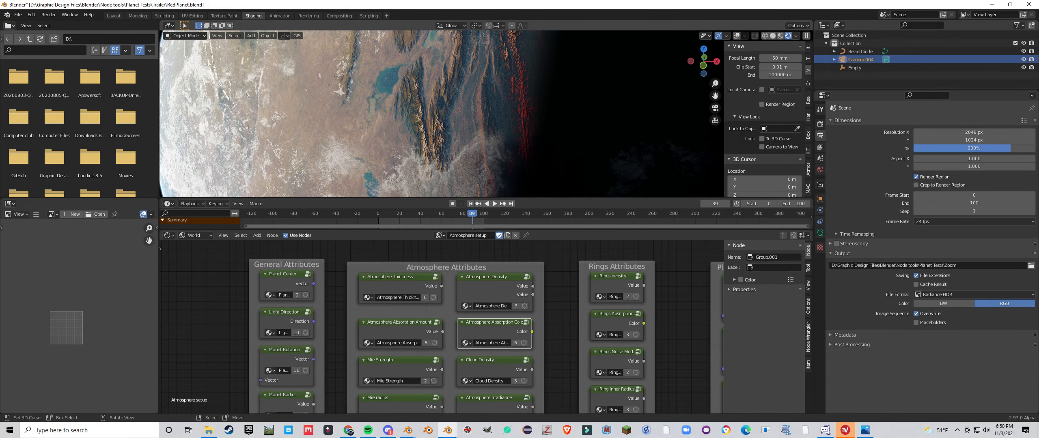
pyautogui.click(495, 285)
pyautogui.press('Tab')
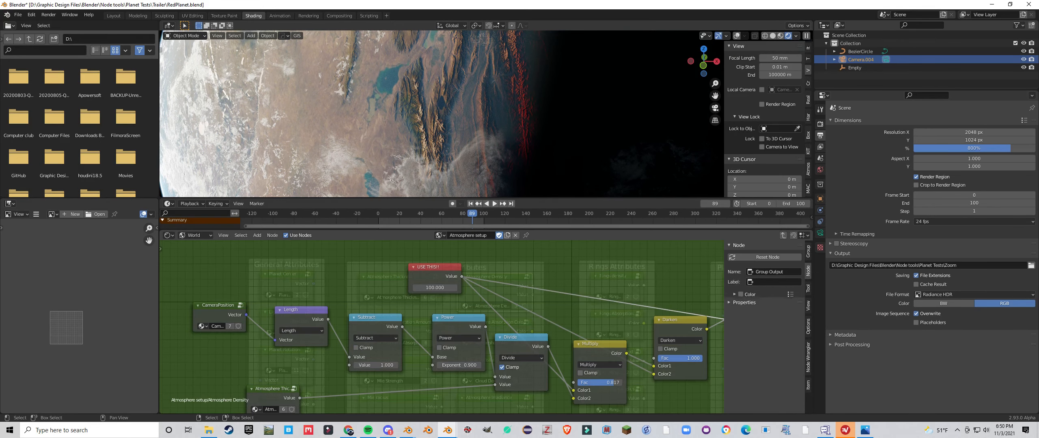
pyautogui.click(435, 288)
pyautogui.write('500')
pyautogui.press('Return')
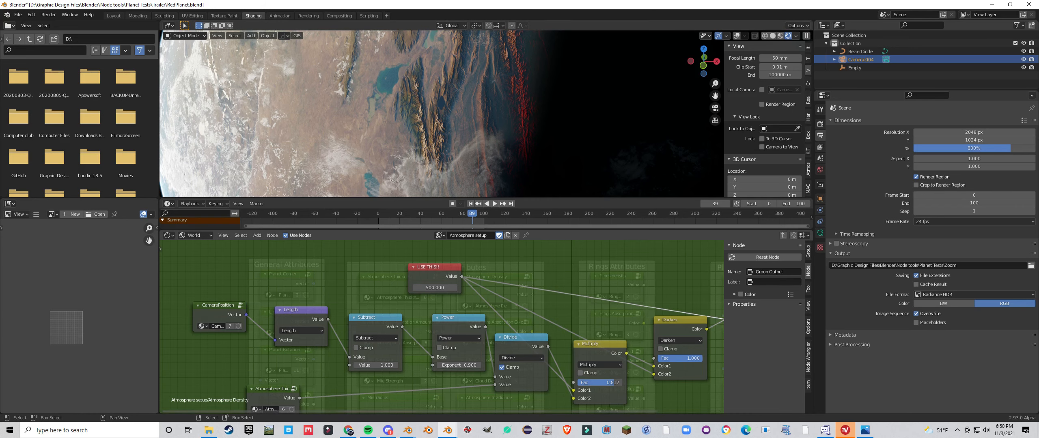
pyautogui.press('Tab')
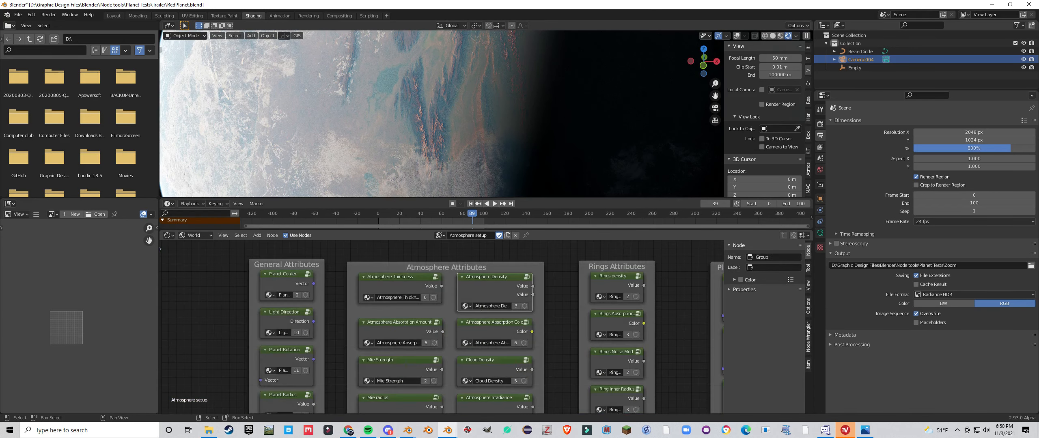
# Examine the atmosphere over the planet's surface and shadow boundary from several distances and angles.
pyautogui.scroll(-4, 441, 113)
pyautogui.moveTo(442, 114)
pyautogui.mouseDown(button='middle')
pyautogui.moveTo(401, 114)
pyautogui.moveTo(450, 114)
pyautogui.mouseUp(button='middle')
pyautogui.scroll(8, 441, 113)
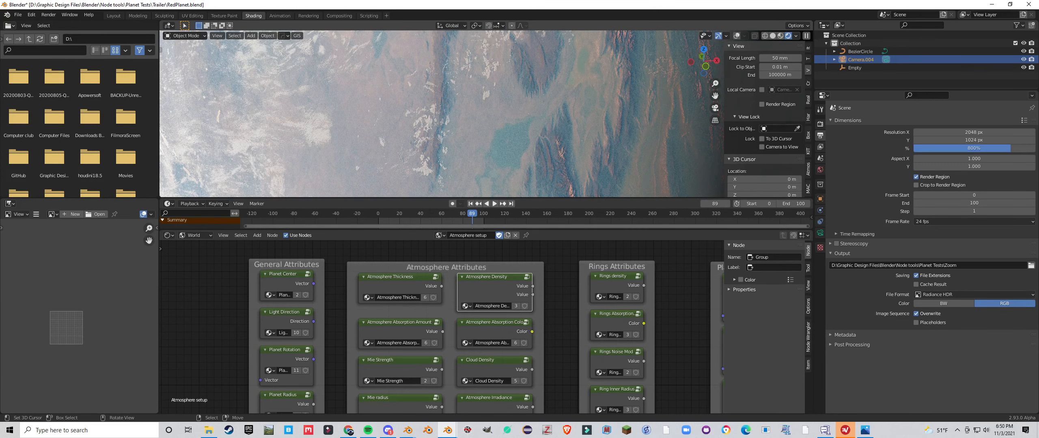
pyautogui.scroll(-5, 442, 114)
pyautogui.moveTo(441, 114); pyautogui.dragTo(400, 114, button='middle')
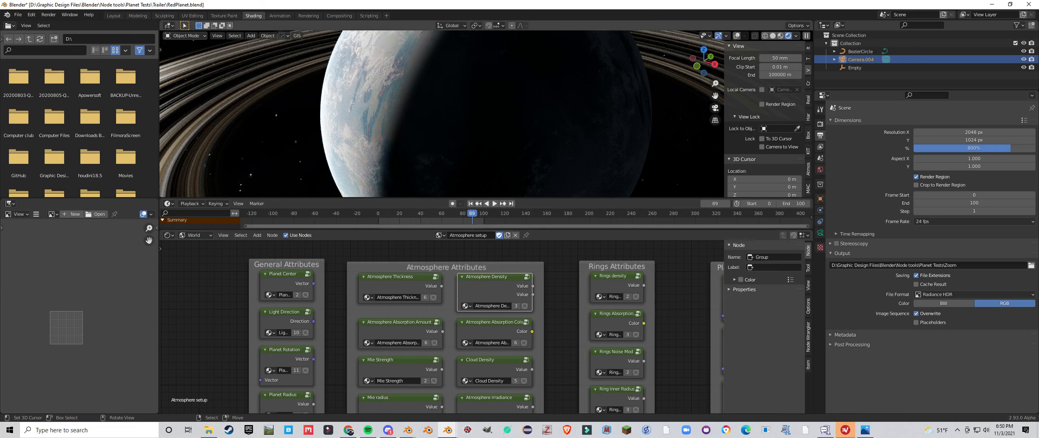
pyautogui.scroll(-4, 442, 114)
pyautogui.moveTo(442, 114)
pyautogui.mouseDown(button='middle')
pyautogui.moveTo(368, 120)
pyautogui.moveTo(460, 118)
pyautogui.mouseUp(button='middle')
pyautogui.scroll(3, 460, 118)
pyautogui.scroll(-3, 486, 327)
# Open the Atmosphere Absorption Amount group, look at its Value node, and leave the group.
pyautogui.moveTo(486, 327); pyautogui.dragTo(440, 338, button='middle')
pyautogui.scroll(3, 505, 299)
pyautogui.click(470, 307)
pyautogui.scroll(-2, 470, 306)
pyautogui.click(370, 337)
pyautogui.press('Tab')
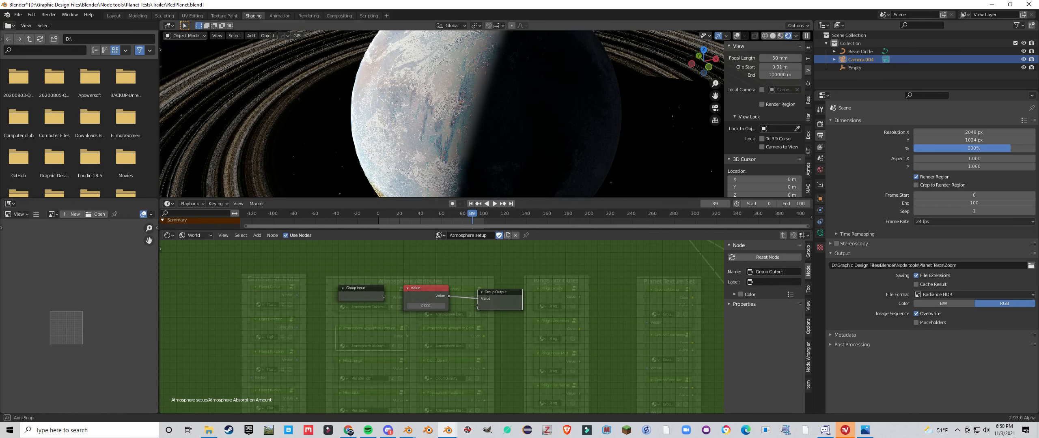
pyautogui.press('Tab')
# Open the Atmosphere Absorption Color group and examine the planet's lit surface and shadow boundary up close.
pyautogui.click(451, 338)
pyautogui.press('Tab')
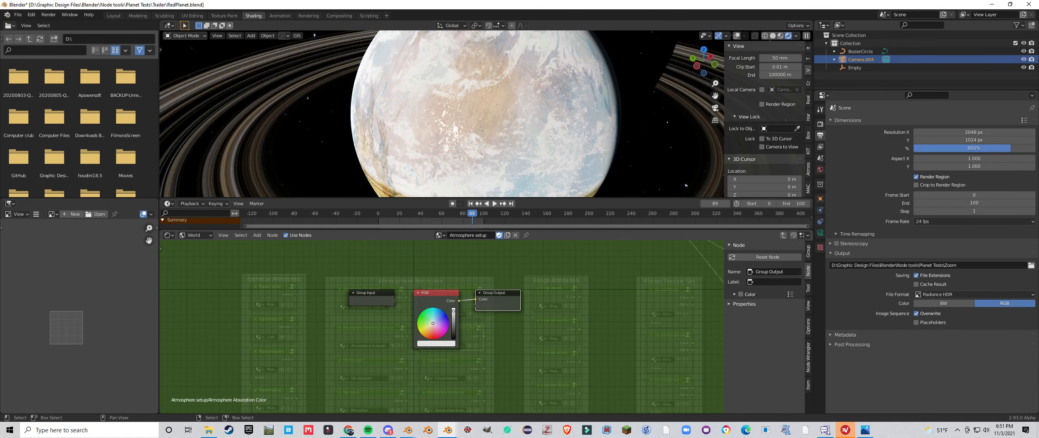
pyautogui.moveTo(528, 122); pyautogui.dragTo(483, 122, button='middle')
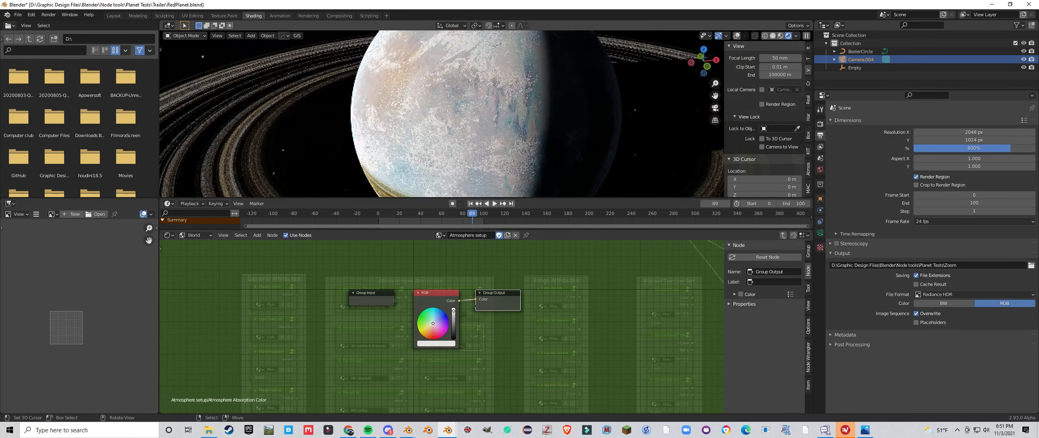
pyautogui.scroll(2, 483, 122)
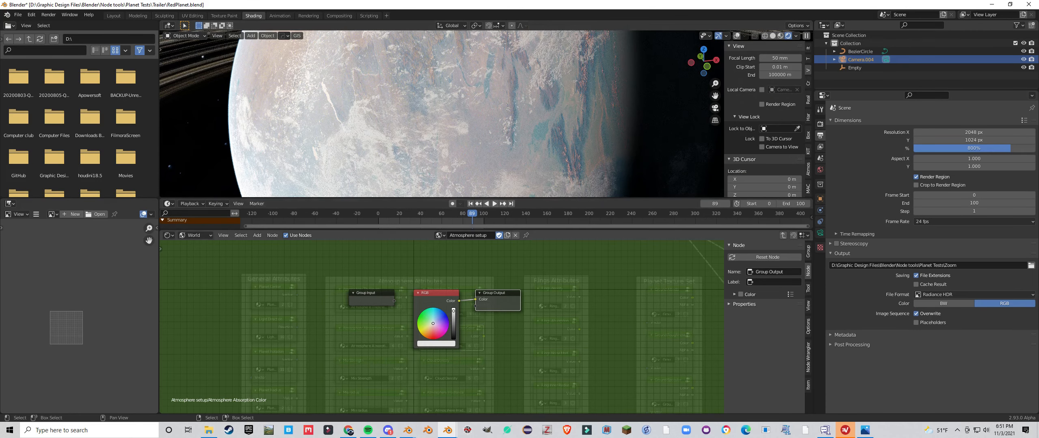
pyautogui.moveTo(483, 121); pyautogui.dragTo(443, 122, button='middle')
pyautogui.scroll(2, 443, 122)
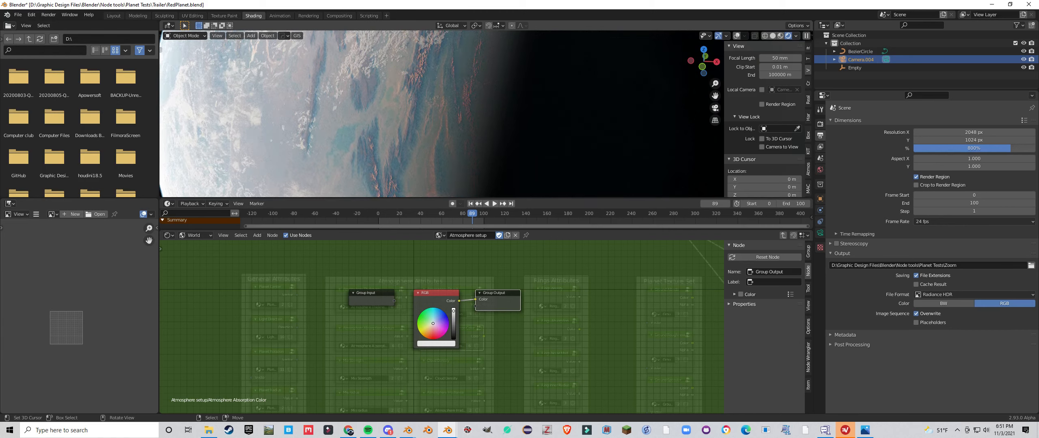
pyautogui.scroll(3, 442, 326)
# Try a value of 1 in the Atmosphere Absorption Amount group and leave the group.
pyautogui.press('Tab')
pyautogui.click(353, 337)
pyautogui.press('Tab')
pyautogui.click(422, 300)
pyautogui.write('1')
pyautogui.press('Return')
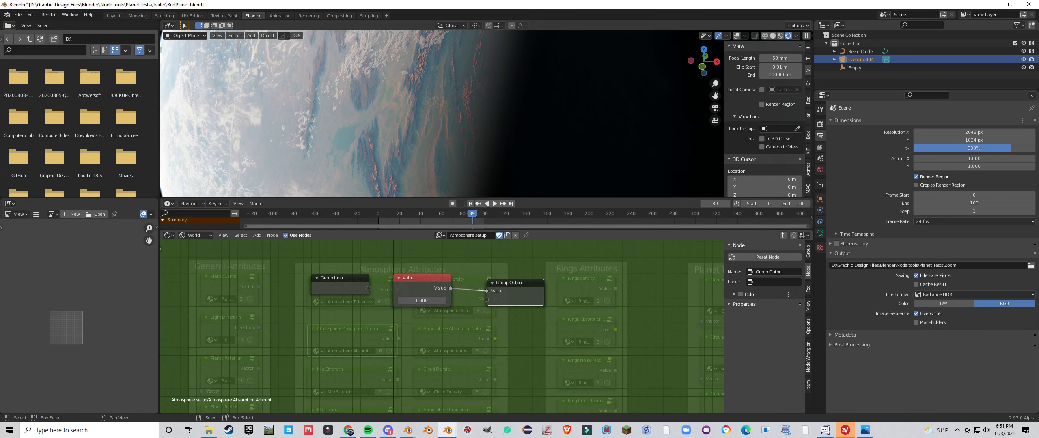
pyautogui.press('Tab')
# Change the RGB node in the Atmosphere Absorption Color group to light orange and view the planet's lit side.
pyautogui.click(453, 337)
pyautogui.press('Tab')
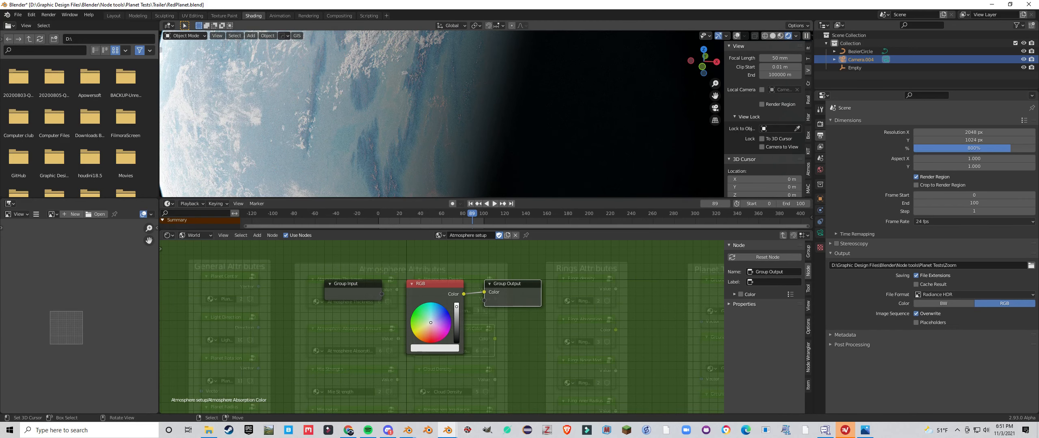
pyautogui.scroll(-3, 442, 115)
pyautogui.scroll(2, 441, 327)
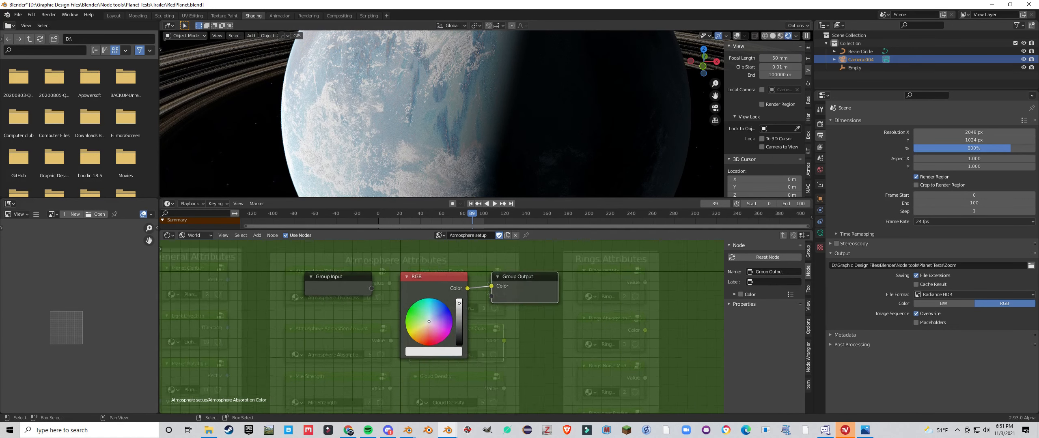
pyautogui.moveTo(424, 320); pyautogui.dragTo(417, 335)
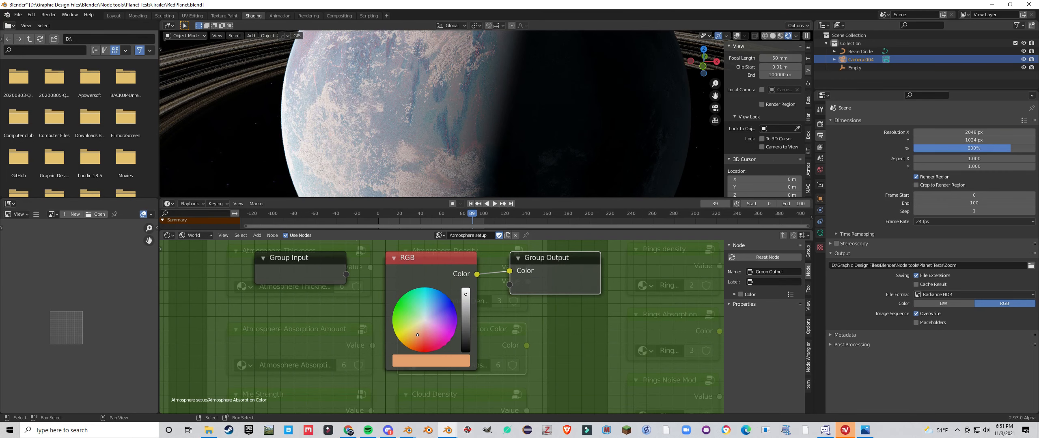
pyautogui.moveTo(441, 115); pyautogui.dragTo(482, 114, button='middle')
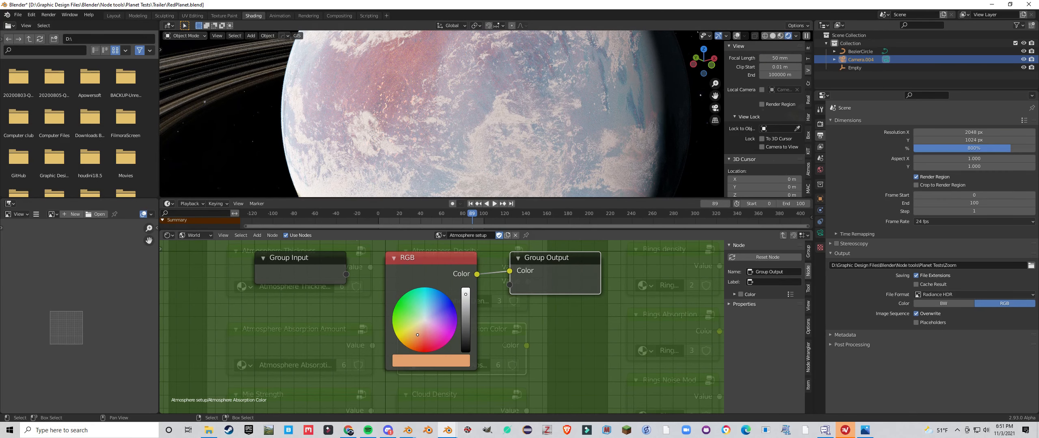
# Set the absorption color's saturation to 0 and leave the group.
pyautogui.click(432, 361)
pyautogui.click(444, 315)
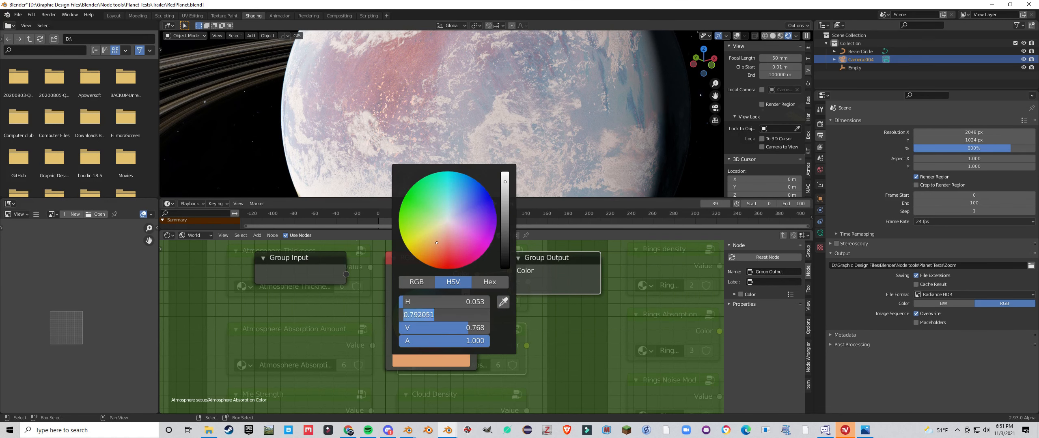
pyautogui.write('0')
pyautogui.press('Return')
pyautogui.press('Tab')
# Set the value in the Atmosphere Absorption Amount group to 0 and leave the group.
pyautogui.click(300, 345)
pyautogui.press('Tab')
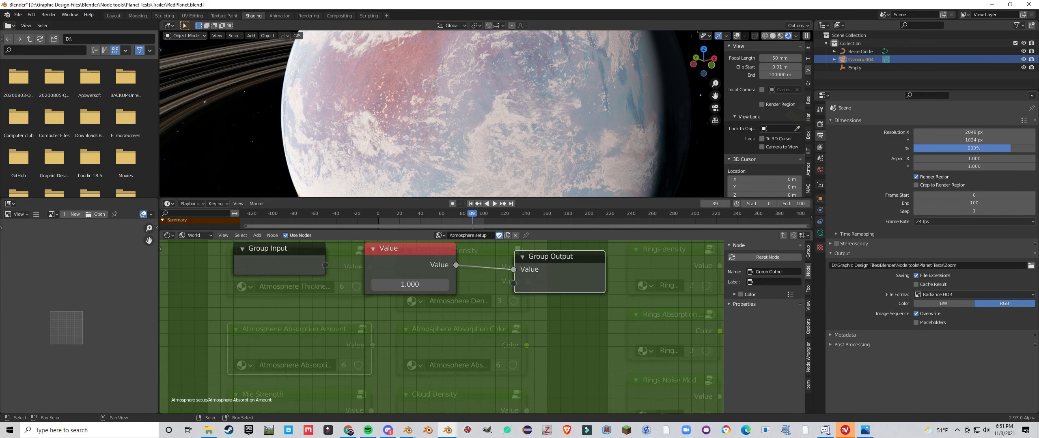
pyautogui.click(410, 284)
pyautogui.write('0')
pyautogui.press('Return')
pyautogui.press('Tab')
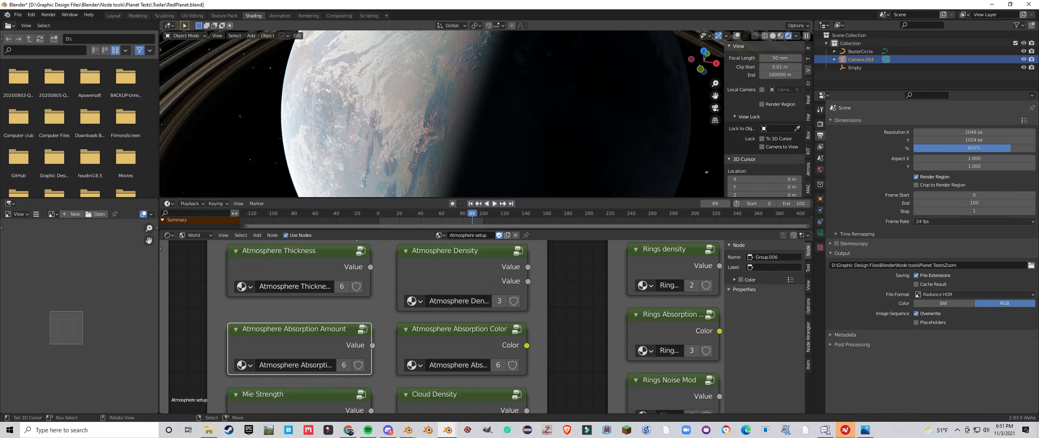
# Set the Z value of the Combine XYZ node in the Planet Center group to -1 and leave the group.
pyautogui.scroll(-3, 443, 327)
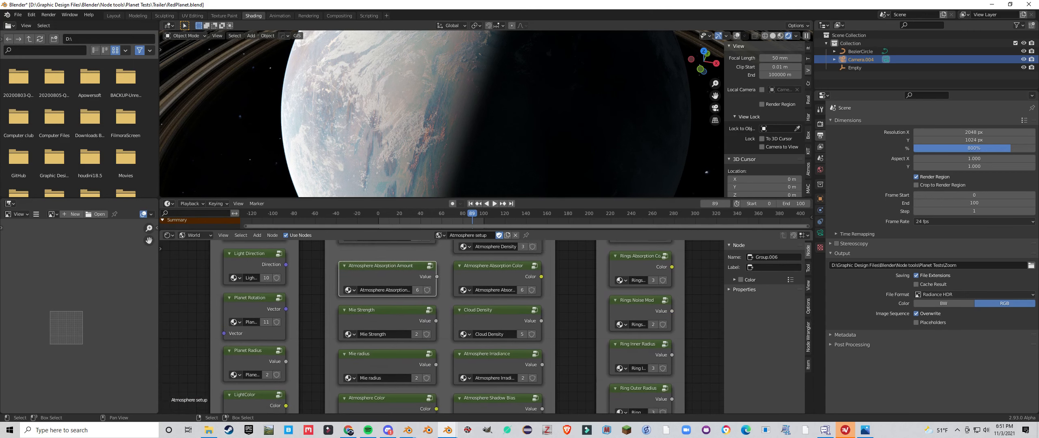
pyautogui.click(389, 317)
pyautogui.press('Tab')
pyautogui.scroll(-6, 439, 323)
pyautogui.press('Tab')
pyautogui.click(324, 257)
pyautogui.press('Tab')
pyautogui.scroll(4, 442, 327)
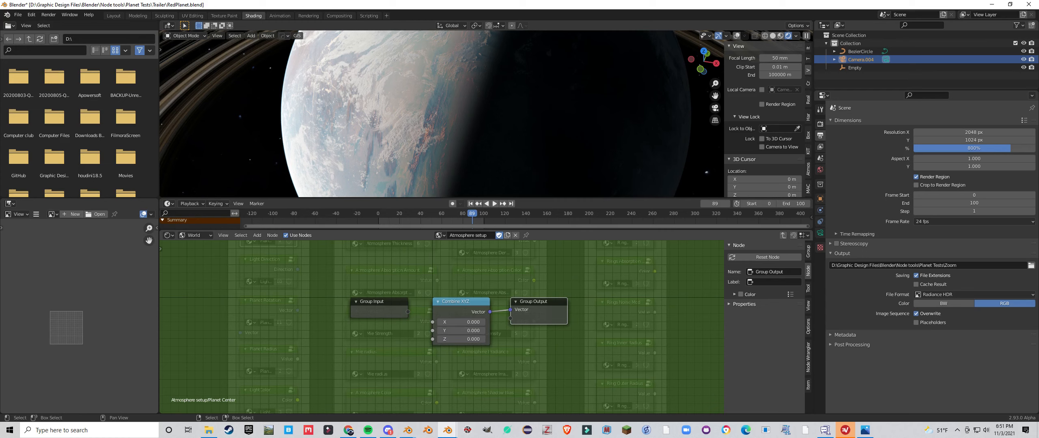
pyautogui.click(462, 340)
pyautogui.write('-1')
pyautogui.press('Return')
pyautogui.press('Tab')
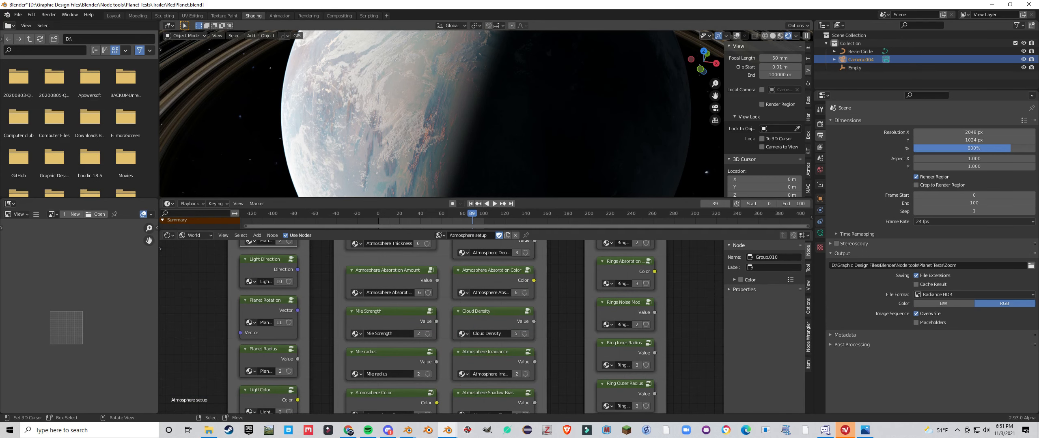
# Examine the sun's glow above the horizon from close to the planet's surface and select the Mie Strength group.
pyautogui.scroll(-3, 442, 113)
pyautogui.moveTo(491, 113); pyautogui.dragTo(396, 114, button='middle')
pyautogui.scroll(2, 482, 114)
pyautogui.moveTo(482, 114)
pyautogui.mouseDown(button='middle')
pyautogui.moveTo(482, 94)
pyautogui.moveTo(495, 116)
pyautogui.moveTo(477, 112)
pyautogui.mouseUp(button='middle')
pyautogui.scroll(3, 482, 114)
pyautogui.scroll(1, 482, 113)
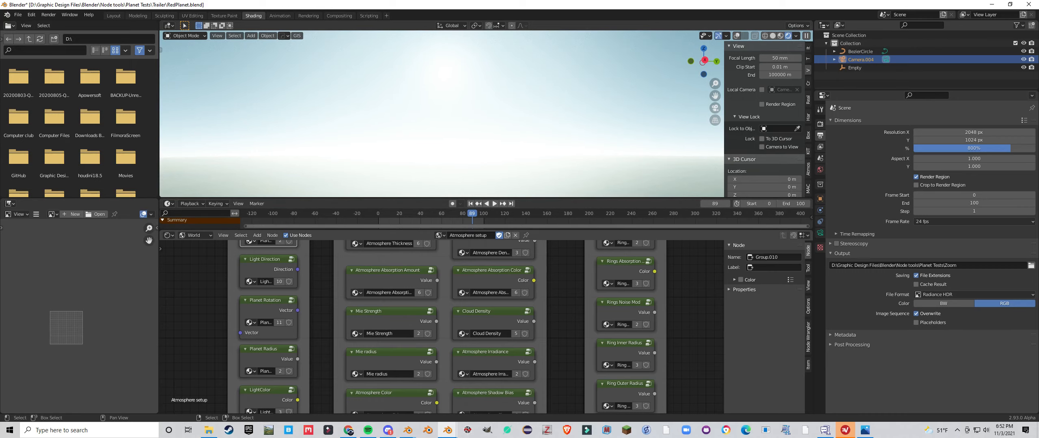
pyautogui.click(493, 316)
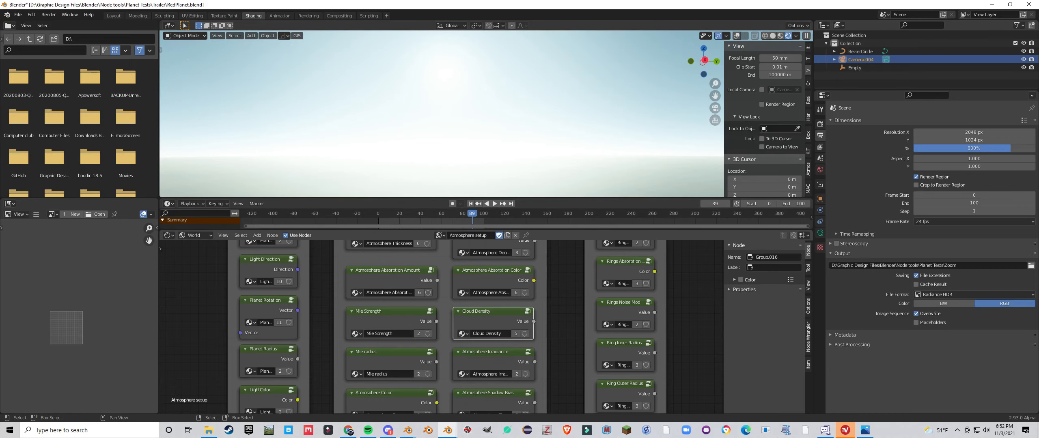
pyautogui.scroll(-4, 439, 326)
pyautogui.moveTo(440, 327); pyautogui.dragTo(430, 327, button='middle')
pyautogui.moveTo(479, 114); pyautogui.dragTo(448, 122, button='middle')
pyautogui.click(389, 322)
pyautogui.moveTo(390, 322); pyautogui.dragTo(430, 316, button='middle')
pyautogui.moveTo(487, 155); pyautogui.dragTo(511, 151, button='middle')
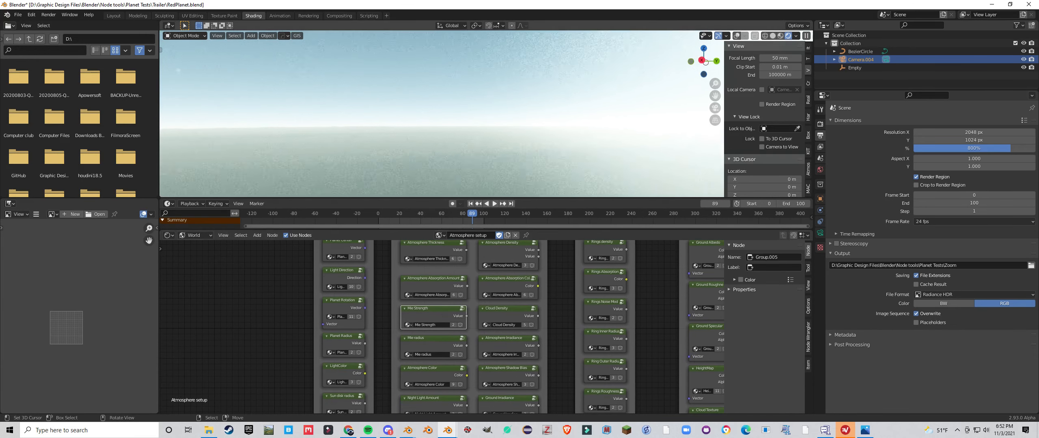
pyautogui.moveTo(706, 61); pyautogui.dragTo(702, 64)
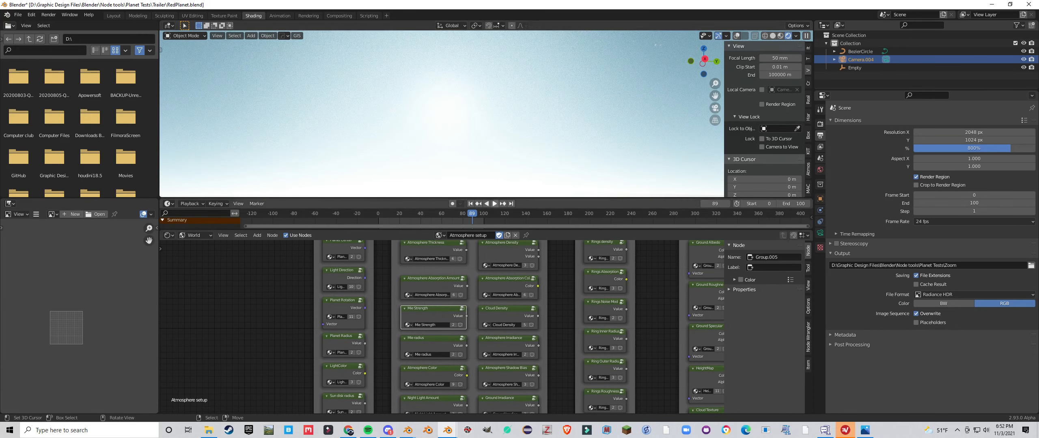
# Try a value of 0 in the Mie Strength group and view the sun over the horizon.
pyautogui.press('Tab')
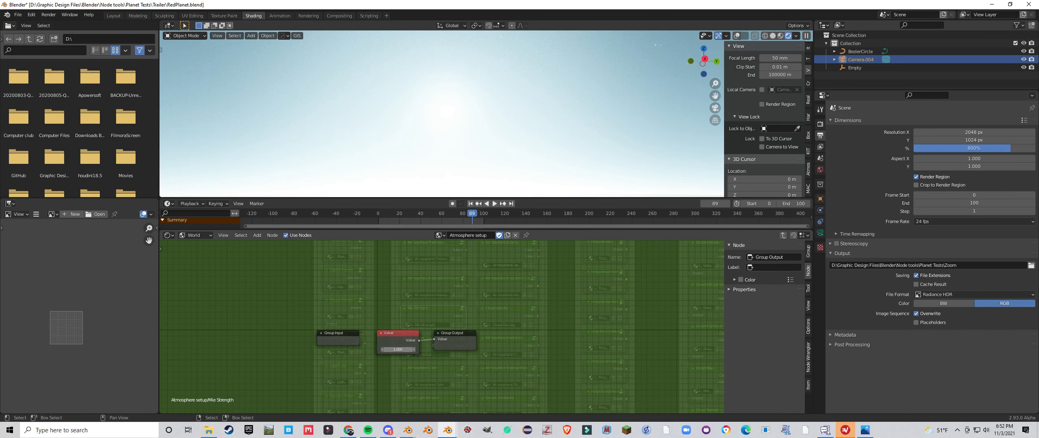
pyautogui.click(398, 350)
pyautogui.write('0')
pyautogui.press('Return')
pyautogui.moveTo(443, 110); pyautogui.dragTo(496, 116, button='middle')
# Set the value in the Mie Strength group to 1 and leave the group.
pyautogui.click(397, 350)
pyautogui.write('1')
pyautogui.press('Return')
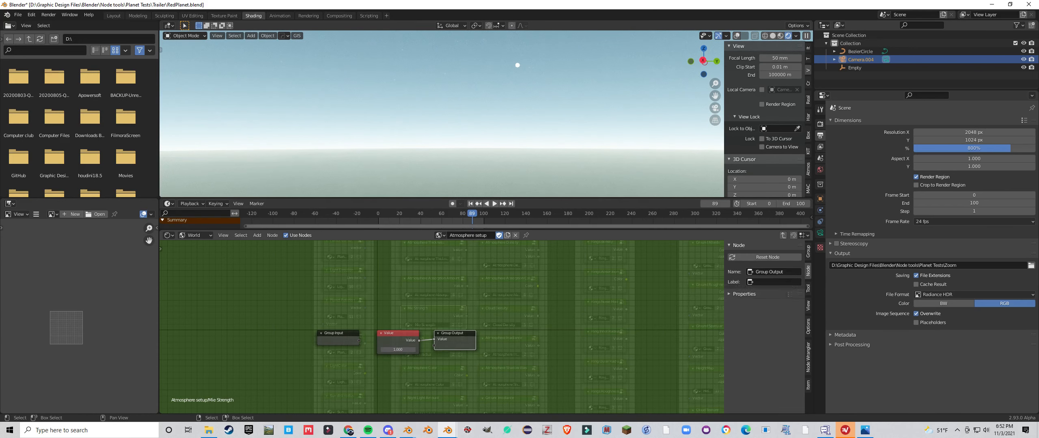
pyautogui.press('Tab')
# Try a value of 0.001 in the Mie radius group.
pyautogui.click(505, 315)
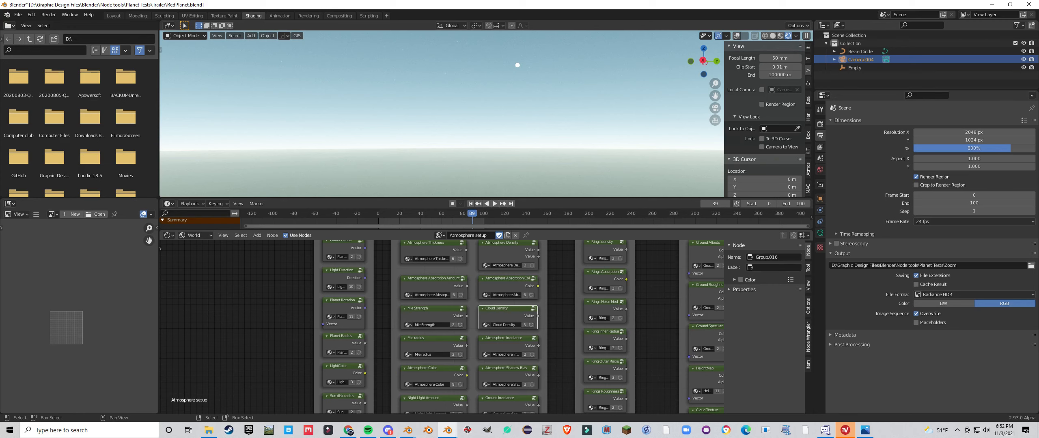
pyautogui.click(432, 345)
pyautogui.press('Tab')
pyautogui.click(463, 346)
pyautogui.write('0.001')
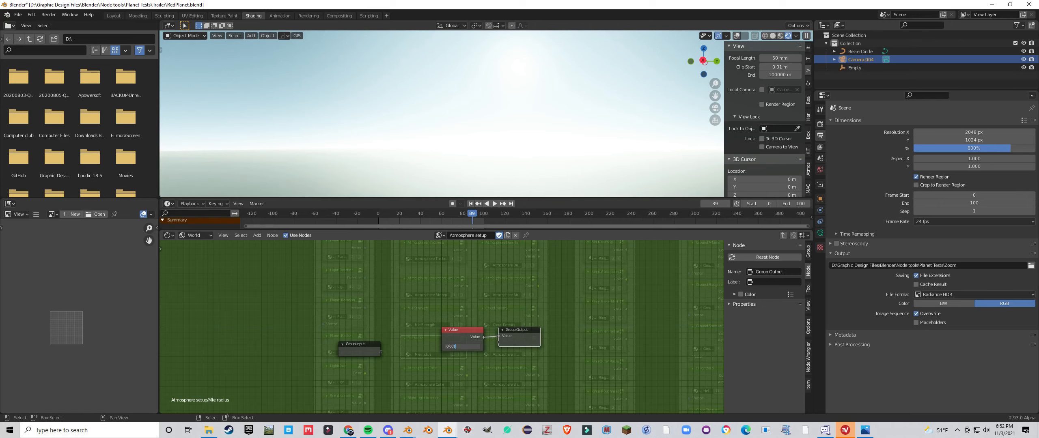
pyautogui.press('Return')
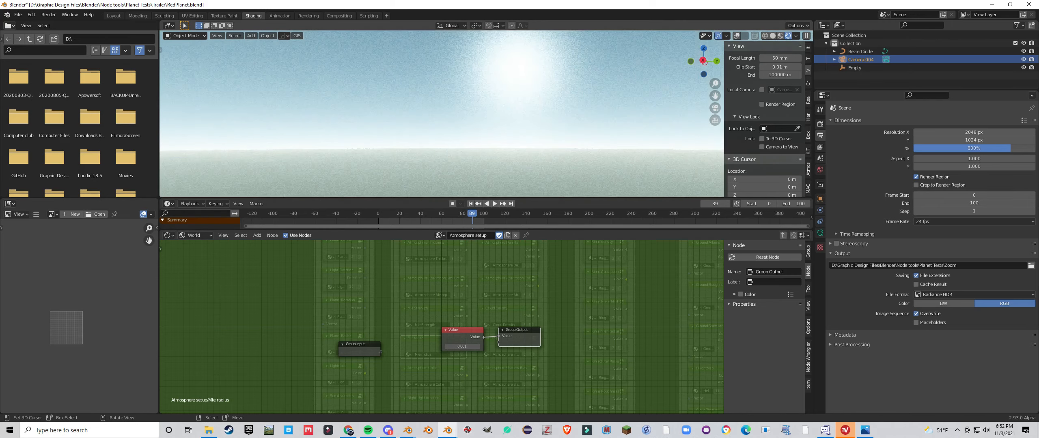
# Set the value in the Mie radius group to 0.025 and leave the group.
pyautogui.doubleClick(463, 346)
pyautogui.press('BackSpace')
pyautogui.press('BackSpace')
pyautogui.write('25')
pyautogui.press('Return')
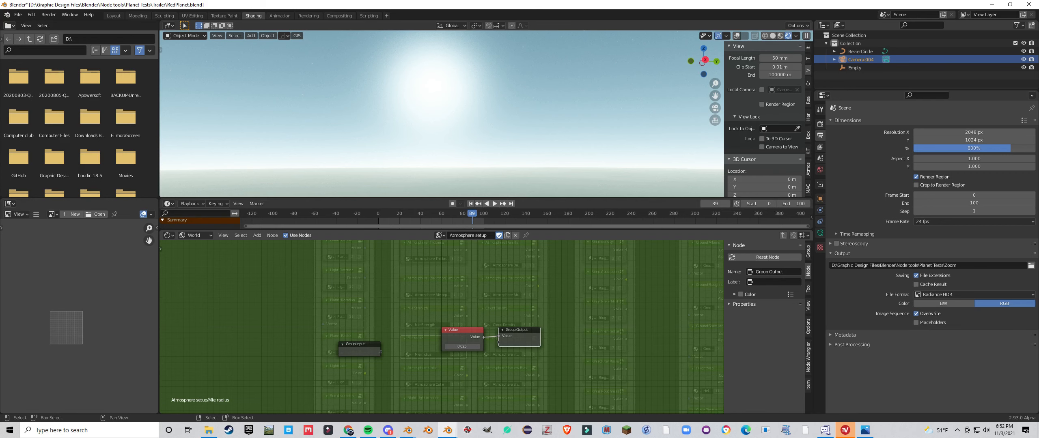
pyautogui.press('Tab')
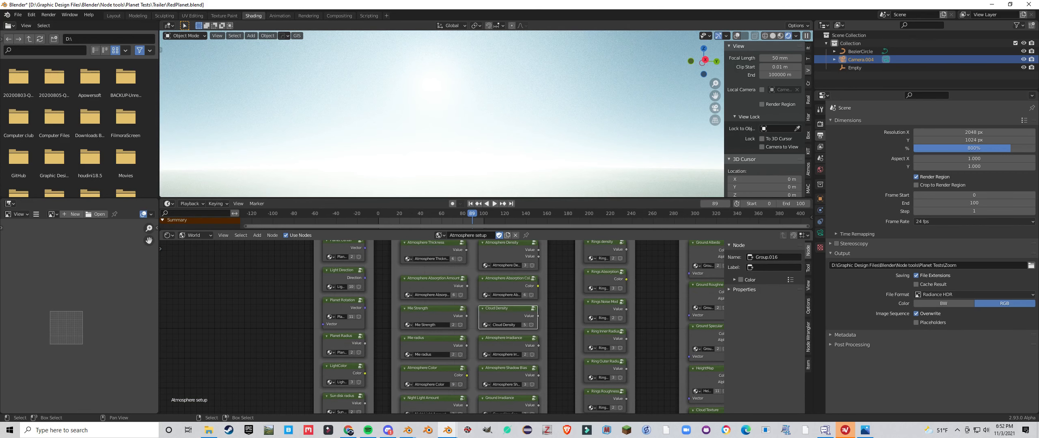
# Open the Cloud Density group, examine the planet's cloud cover from near and far, and leave the group.
pyautogui.press('Tab')
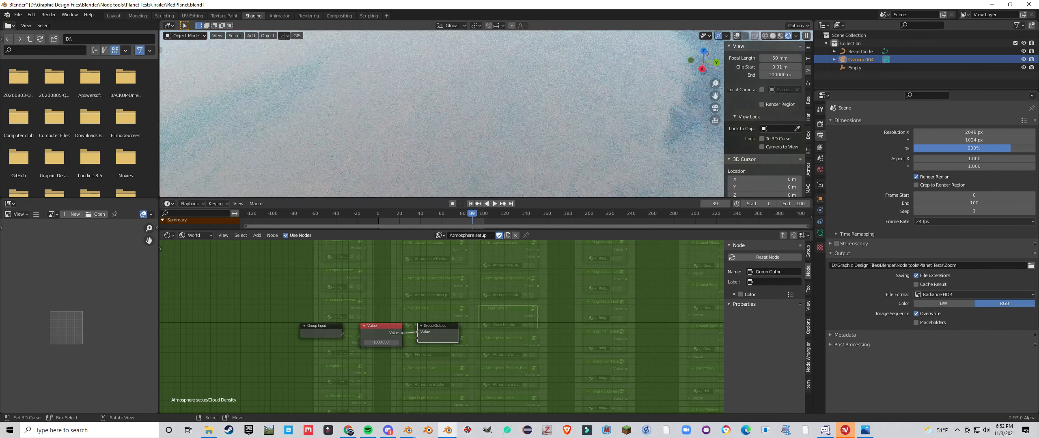
pyautogui.scroll(-4, 442, 114)
pyautogui.moveTo(441, 114); pyautogui.dragTo(513, 78, button='middle')
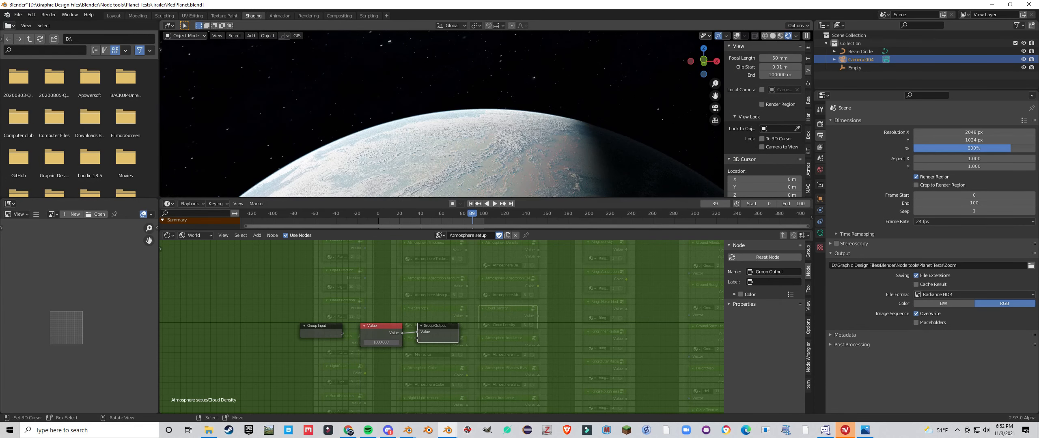
pyautogui.scroll(-1, 390, 332)
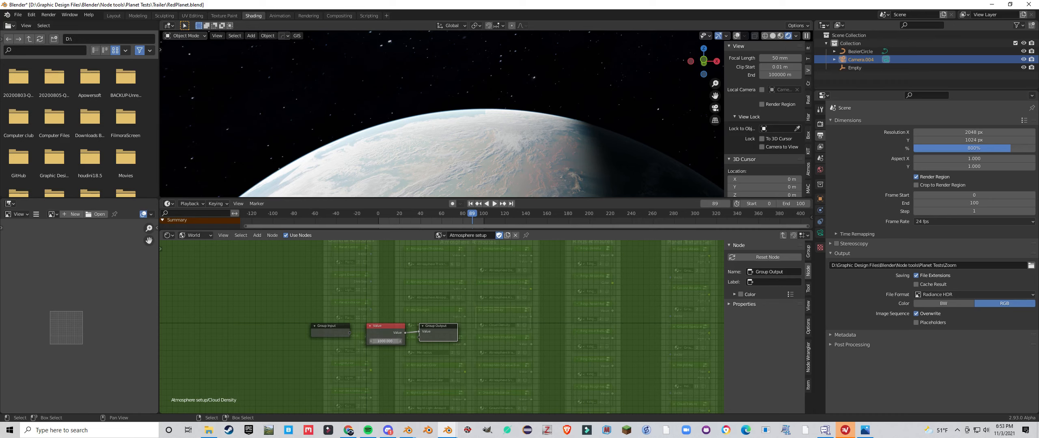
pyautogui.scroll(2, 441, 113)
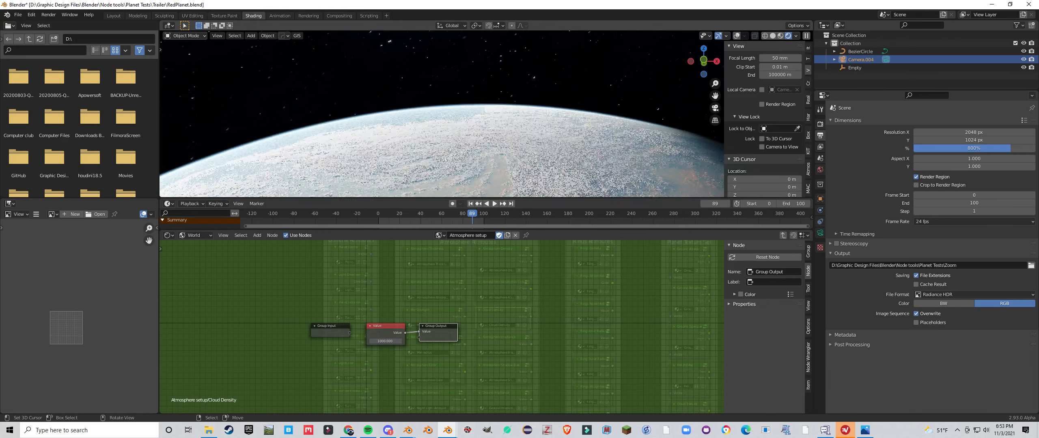
pyautogui.moveTo(441, 122); pyautogui.dragTo(429, 134, button='middle')
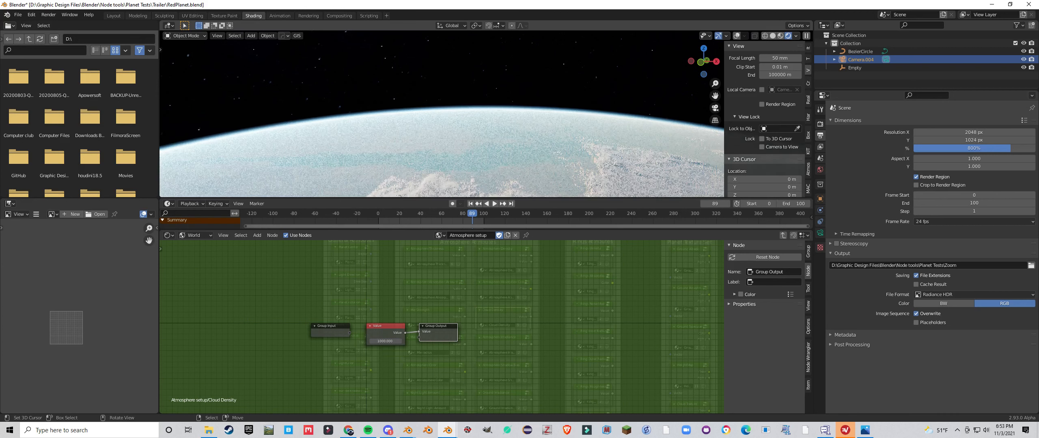
pyautogui.scroll(-4, 442, 114)
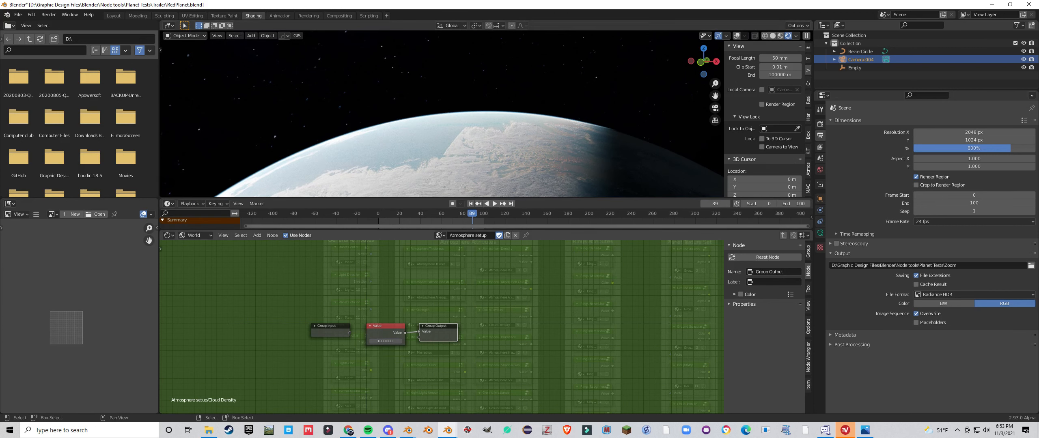
pyautogui.press('Tab')
# Try a value of 0.1 in the Atmosphere Irradiance group.
pyautogui.scroll(-1, 442, 327)
pyautogui.click(499, 342)
pyautogui.press('Tab')
pyautogui.scroll(2, 462, 345)
pyautogui.scroll(1, 441, 326)
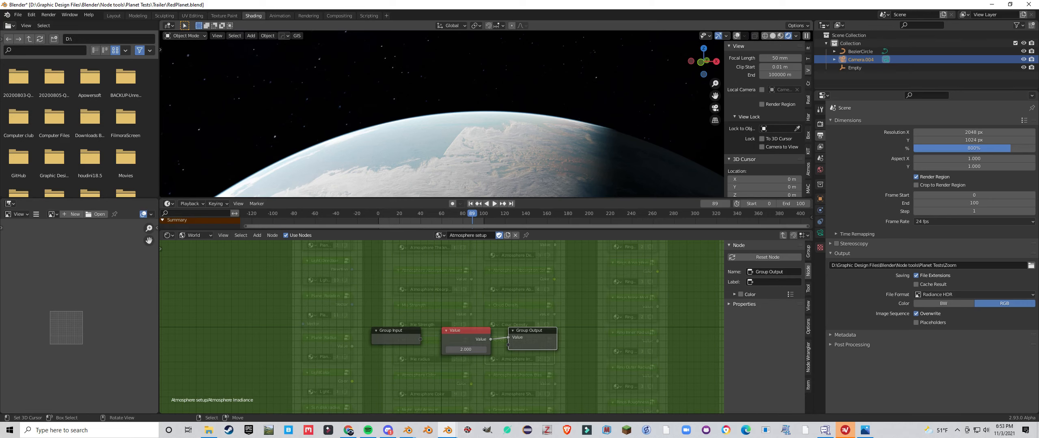
pyautogui.scroll(-5, 486, 131)
pyautogui.click(465, 349)
pyautogui.write('0.1')
pyautogui.press('Return')
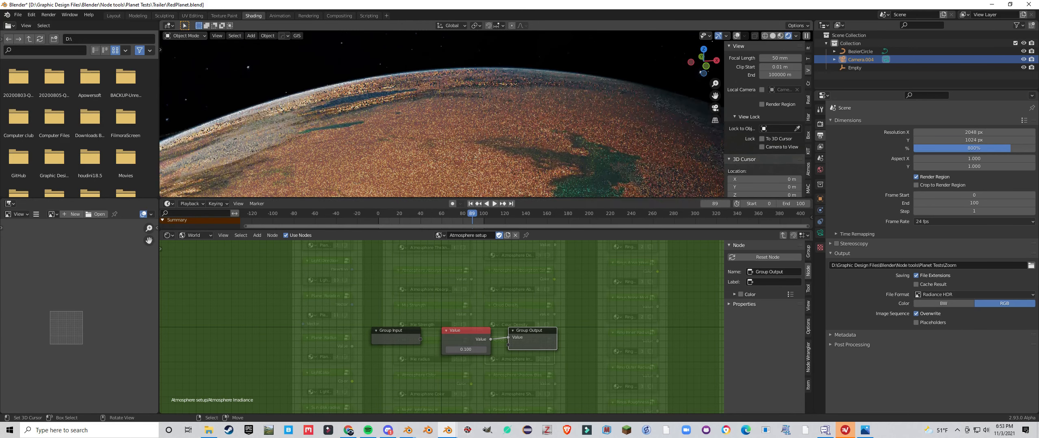
# Set the value in the Atmosphere Irradiance group to 2 and leave the group.
pyautogui.moveTo(442, 114); pyautogui.dragTo(415, 115, button='middle')
pyautogui.click(466, 350)
pyautogui.write('2')
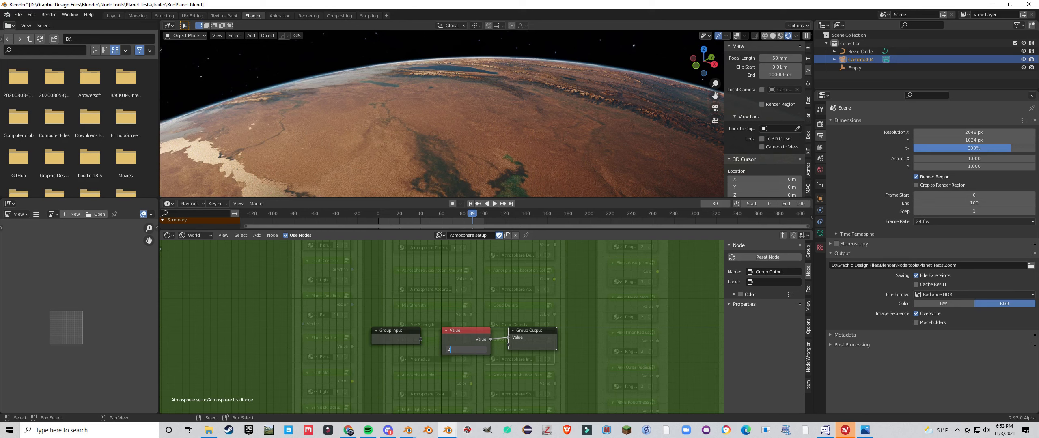
pyautogui.press('Tab')
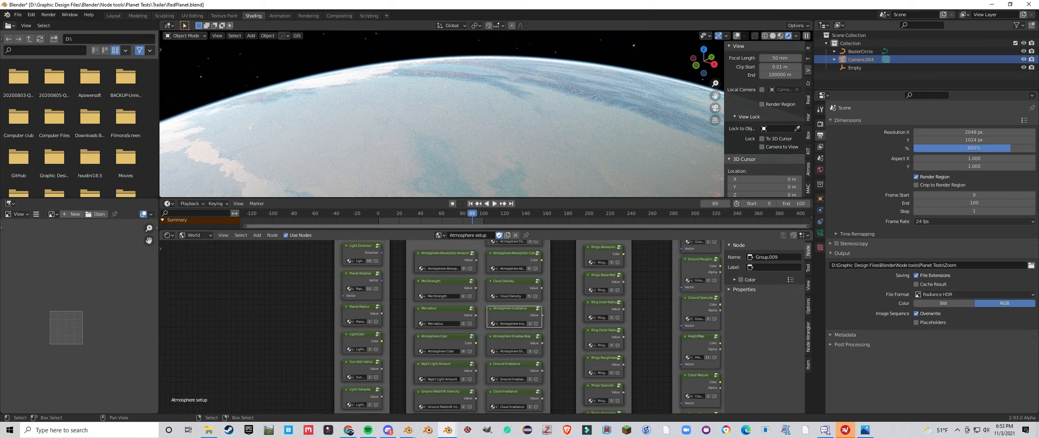
# Try light orange for the RGB node in the Atmosphere Color group and view the planet's horizon and lit side.
pyautogui.press('Tab')
pyautogui.moveTo(441, 114); pyautogui.dragTo(462, 114, button='middle')
pyautogui.scroll(-3, 462, 113)
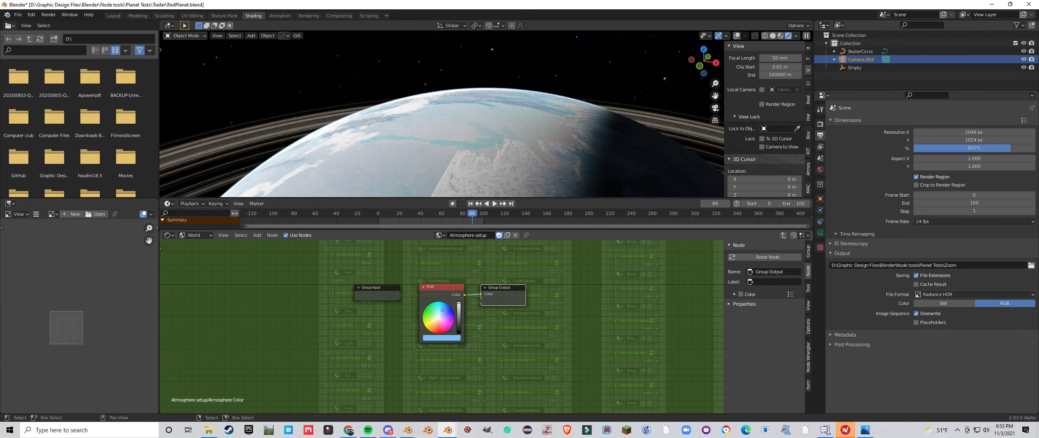
pyautogui.moveTo(442, 113); pyautogui.dragTo(465, 106, button='middle')
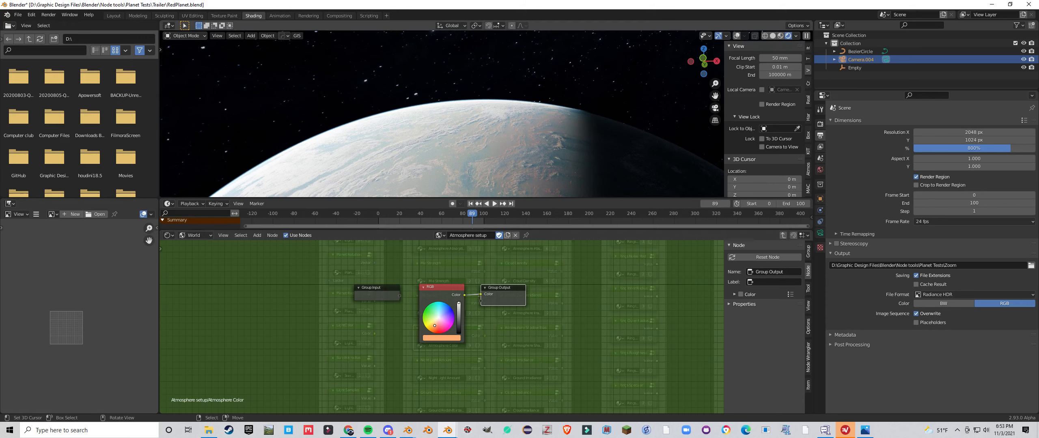
pyautogui.moveTo(441, 126); pyautogui.dragTo(396, 122, button='middle')
pyautogui.scroll(2, 437, 99)
pyautogui.scroll(-2, 437, 100)
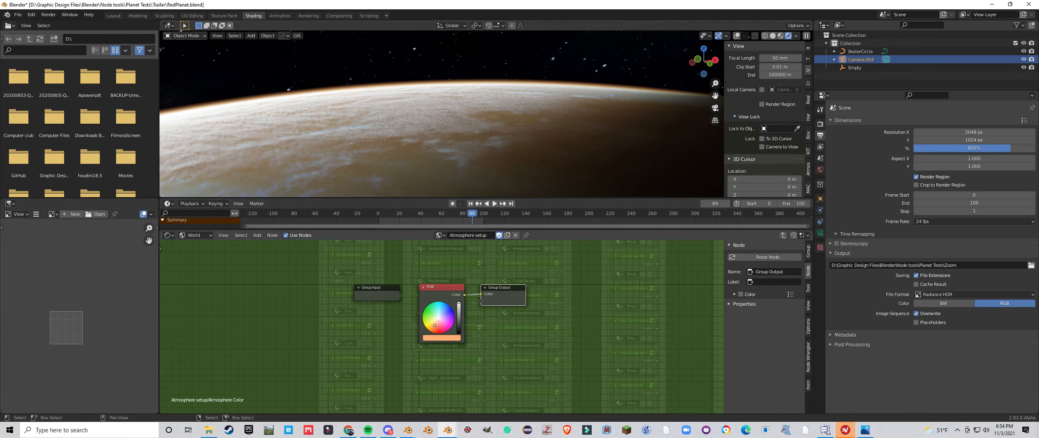
pyautogui.scroll(-4, 441, 114)
pyautogui.moveTo(441, 114); pyautogui.dragTo(474, 80, button='middle')
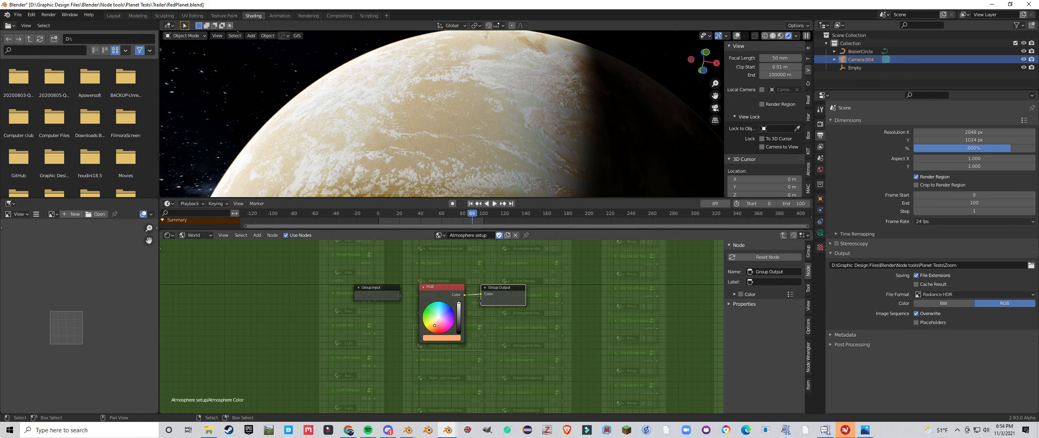
# Try white as the atmosphere color and view the whole planet with its rings.
pyautogui.moveTo(435, 326); pyautogui.dragTo(439, 317)
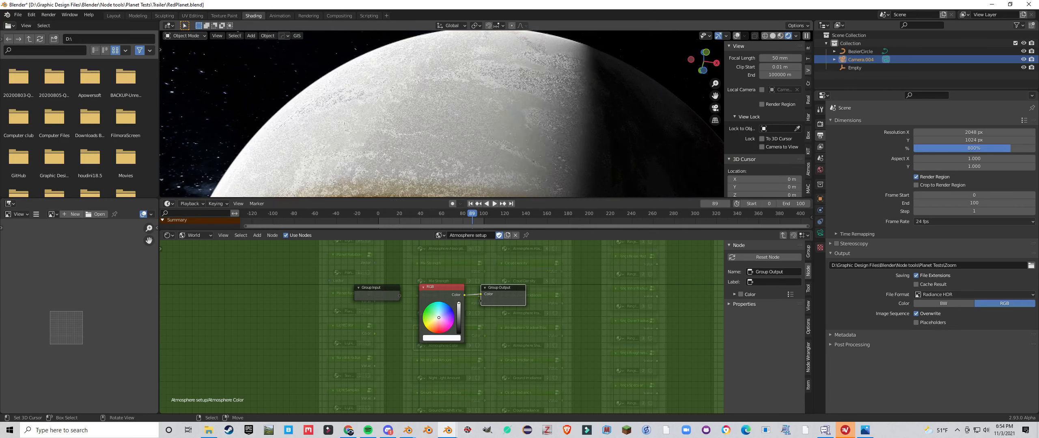
pyautogui.scroll(-6, 441, 114)
pyautogui.moveTo(442, 114); pyautogui.dragTo(525, 191, button='middle')
pyautogui.moveTo(487, 134); pyautogui.dragTo(577, 142, button='middle')
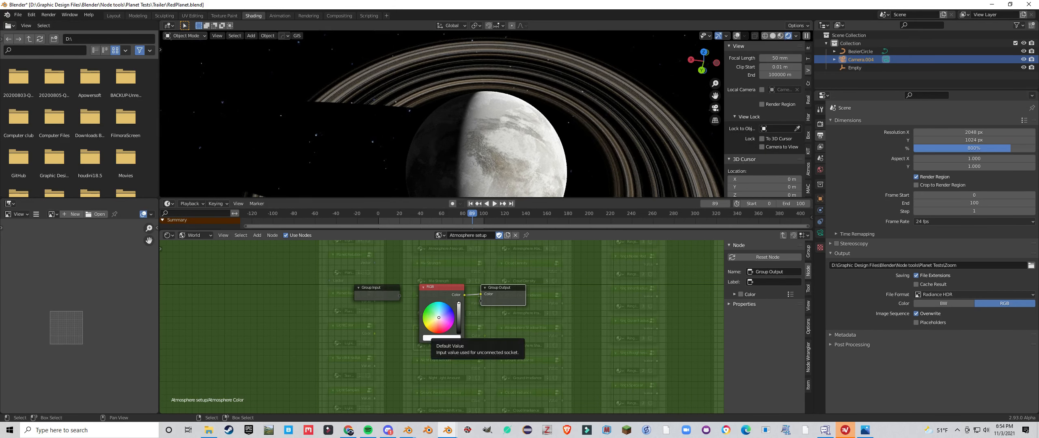
# Set the RGB node in the Atmosphere Color group to light blue and leave the group.
pyautogui.click(442, 310)
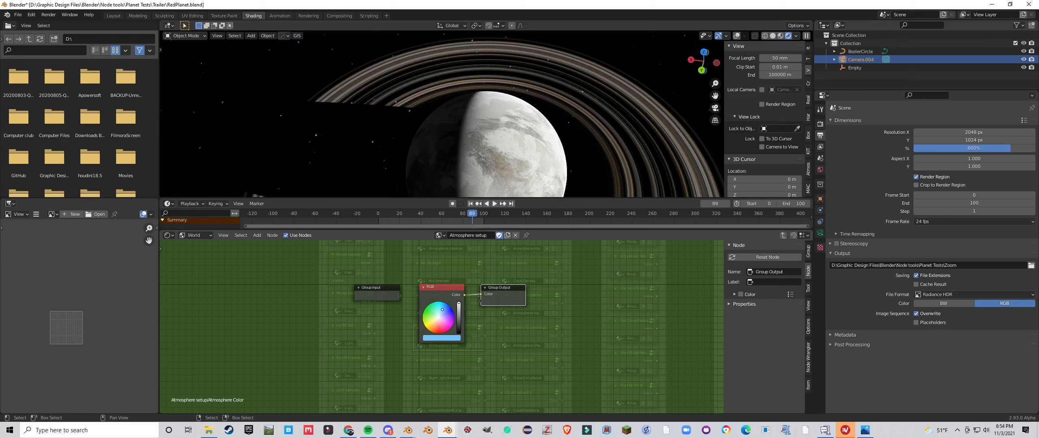
pyautogui.scroll(5, 442, 326)
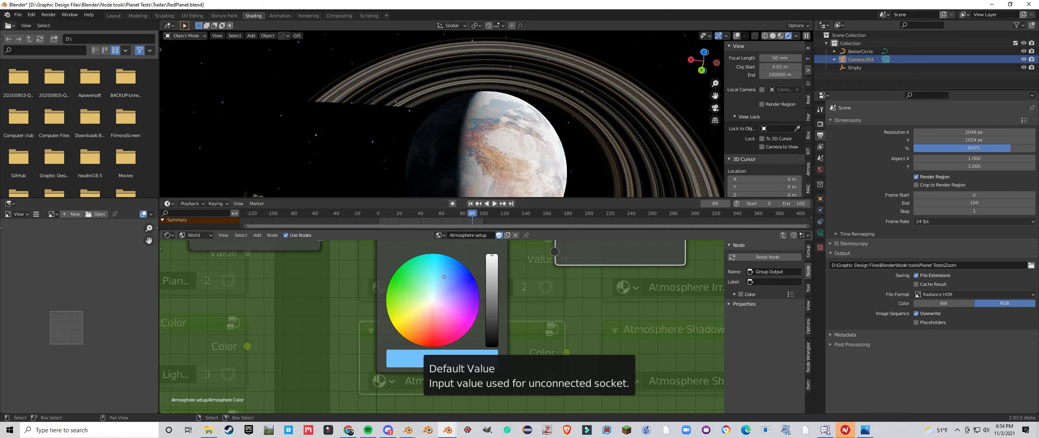
pyautogui.click(444, 278)
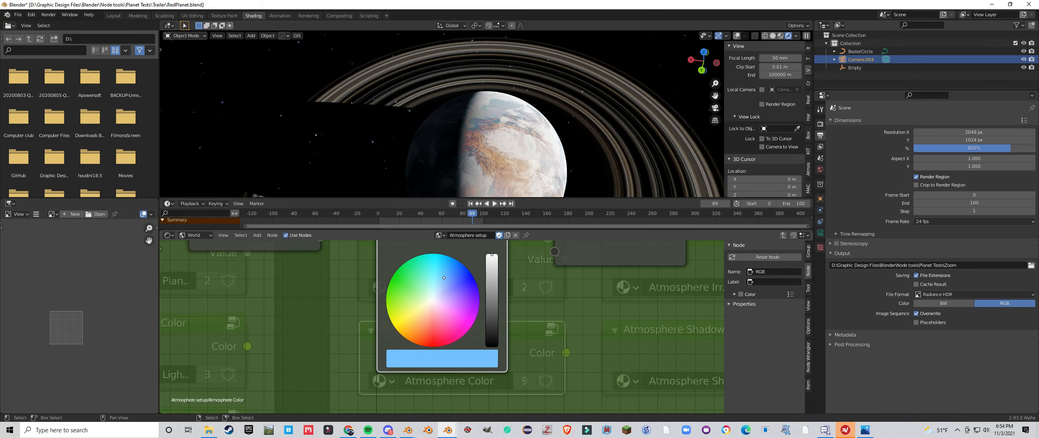
pyautogui.press('Tab')
# Open the Atmosphere Shadow Bias group in the Atmosphere setup tree and bring the planet closer in the viewport.
pyautogui.scroll(-3, 446, 325)
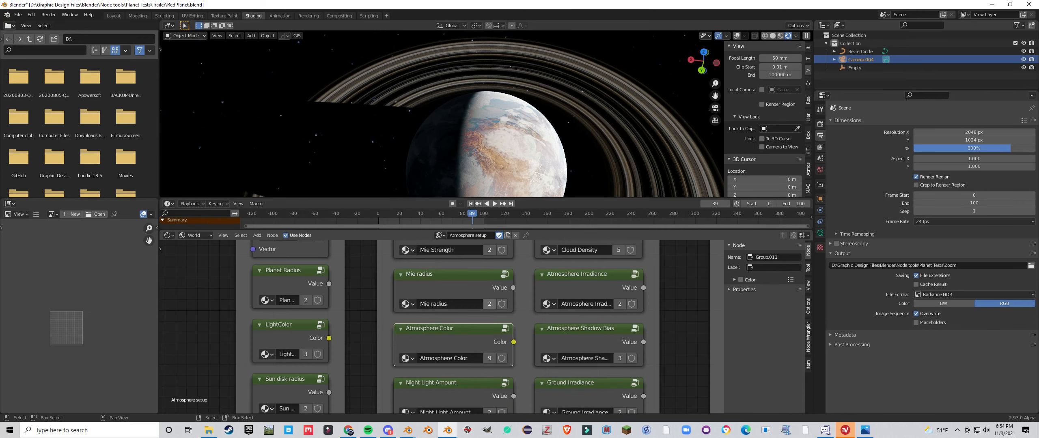
pyautogui.scroll(-6, 490, 304)
pyautogui.moveTo(490, 304); pyautogui.dragTo(425, 309, button='middle')
pyautogui.scroll(4, 431, 310)
pyautogui.click(485, 298)
pyautogui.click(484, 345)
pyautogui.scroll(-4, 485, 345)
pyautogui.moveTo(485, 345); pyautogui.dragTo(472, 319, button='middle')
pyautogui.scroll(4, 472, 319)
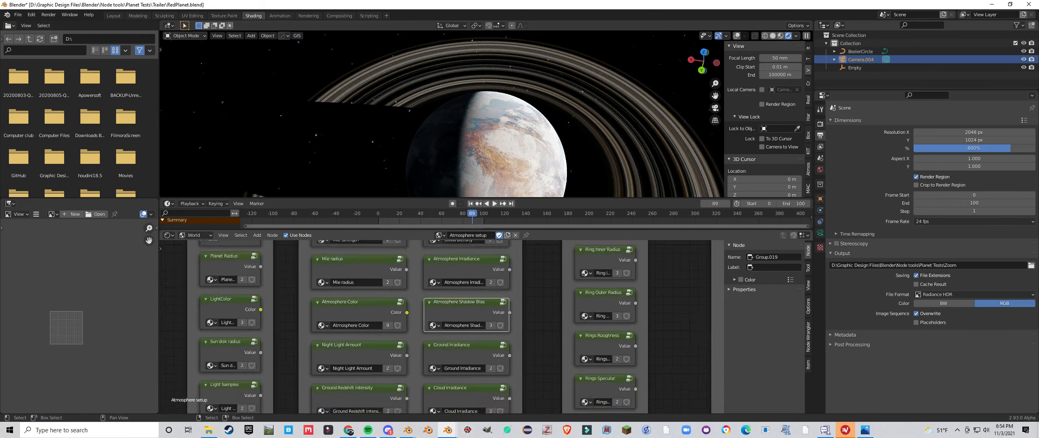
pyautogui.press('Tab')
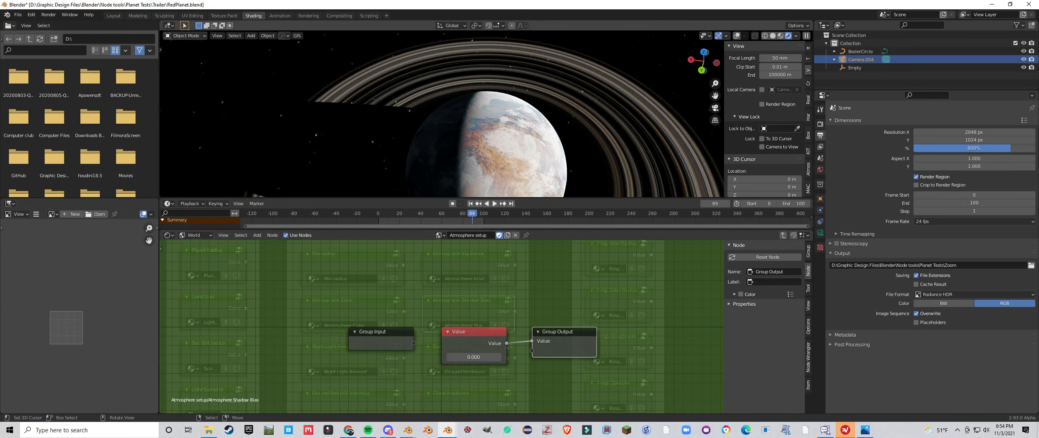
pyautogui.scroll(5, 487, 114)
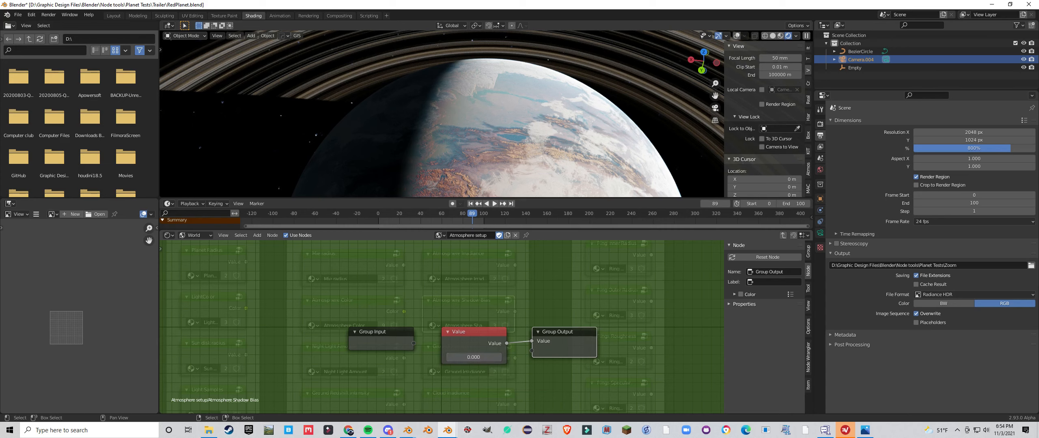
# Try values of 2 and 1 for the Value node in the Atmosphere Shadow Bias group.
pyautogui.click(473, 357)
pyautogui.write('2')
pyautogui.press('Return')
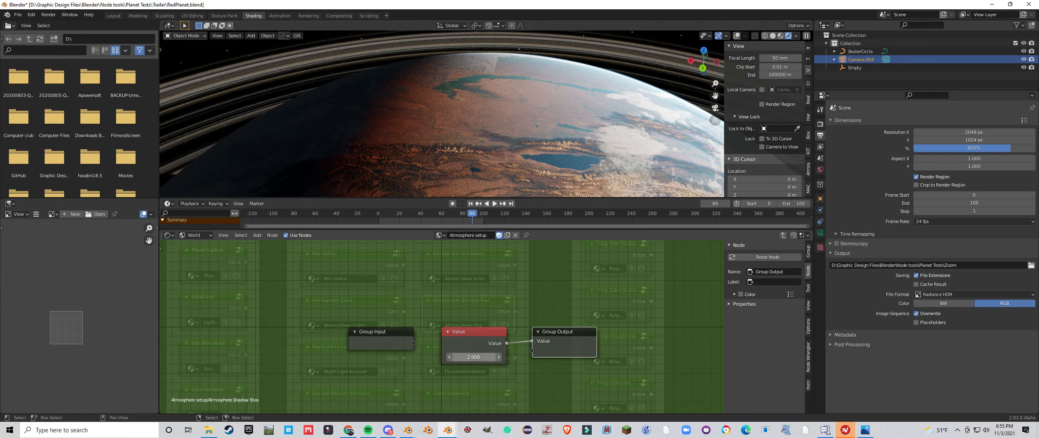
pyautogui.click(473, 357)
pyautogui.write('1')
pyautogui.press('Return')
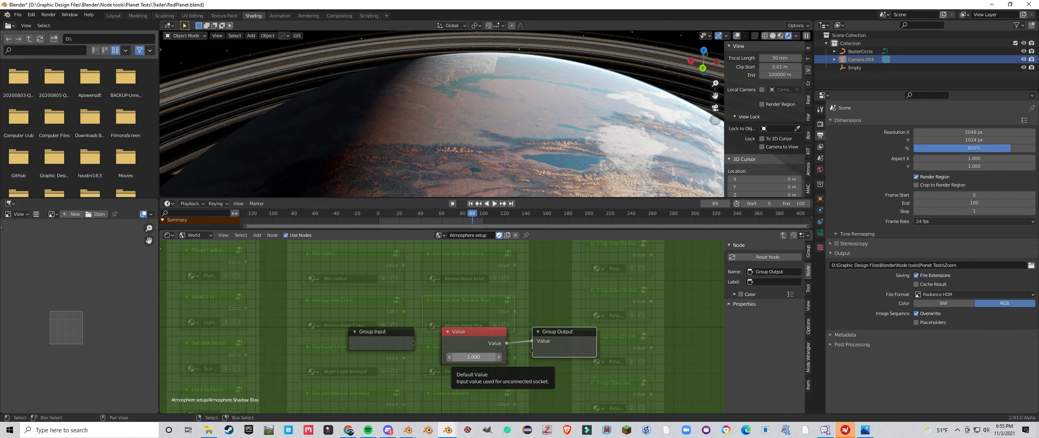
# Set the value in the Atmosphere Shadow Bias group to 0, leave the group and view the planet's horizon.
pyautogui.click(473, 357)
pyautogui.press('Return')
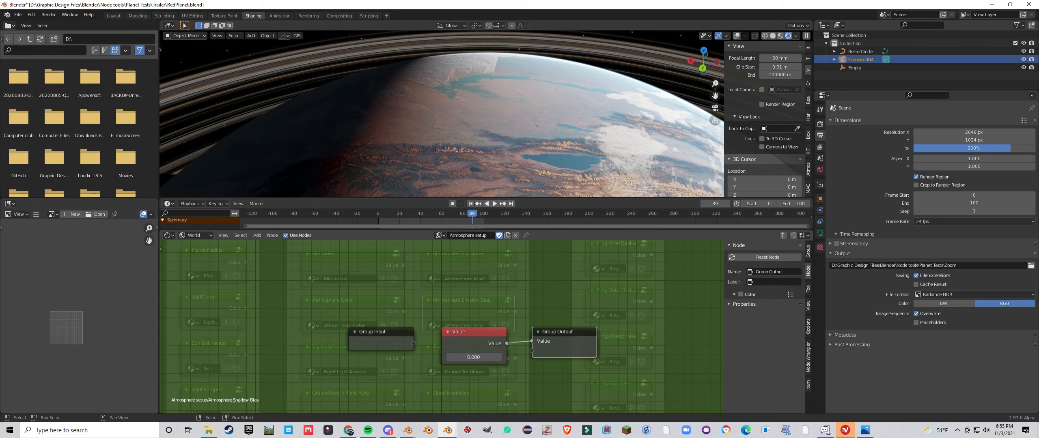
pyautogui.press('Tab')
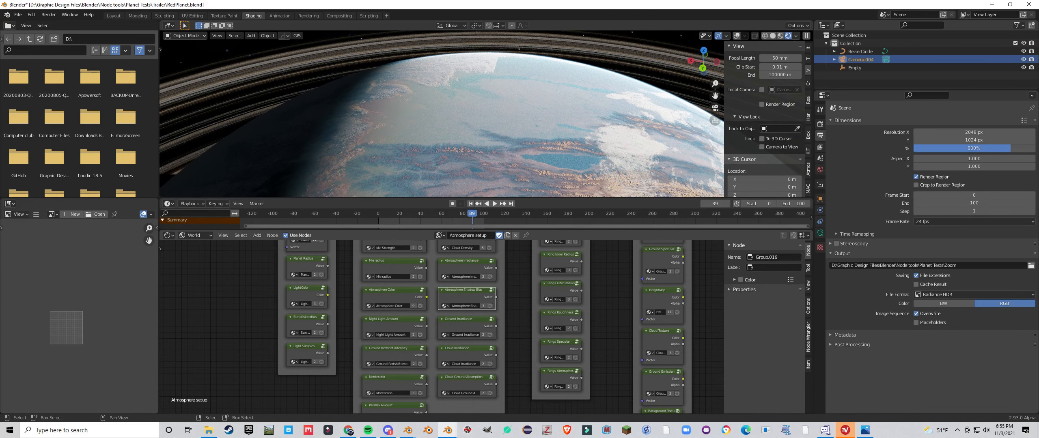
pyautogui.press('Tab')
pyautogui.press('Tab')
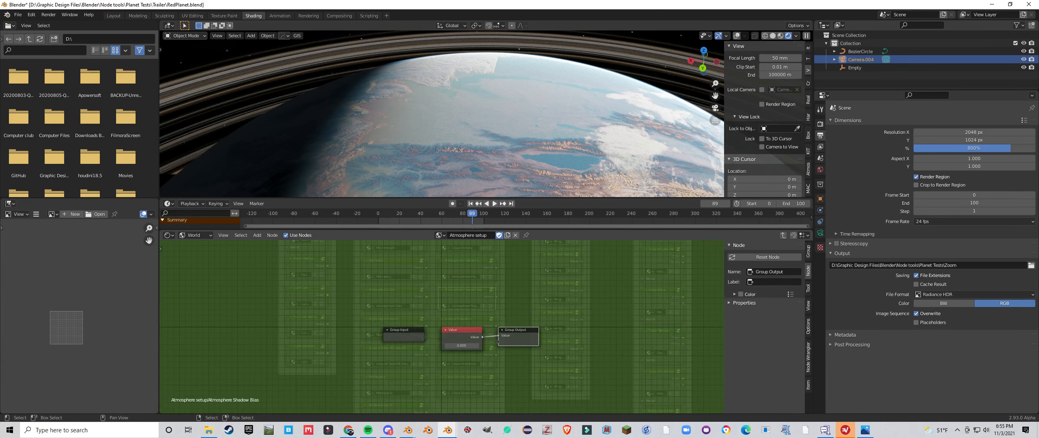
pyautogui.moveTo(441, 113); pyautogui.dragTo(442, 97, button='middle')
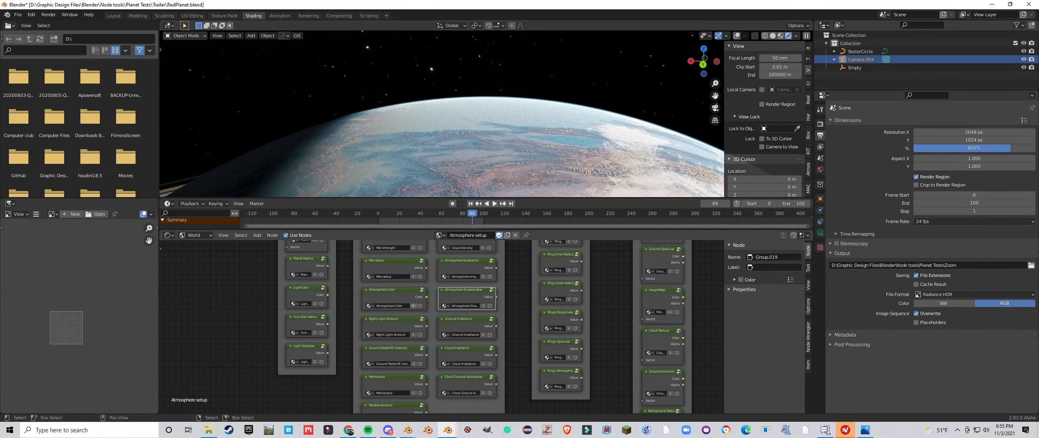
# Try a higher value in the Night Light Amount group while viewing the planet's night side.
pyautogui.click(393, 324)
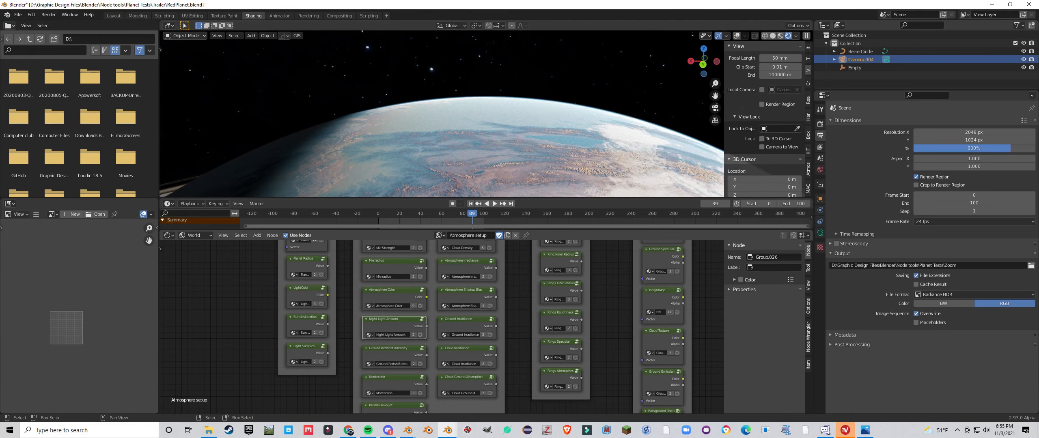
pyautogui.moveTo(442, 122); pyautogui.dragTo(516, 134, button='middle')
pyautogui.scroll(3, 514, 123)
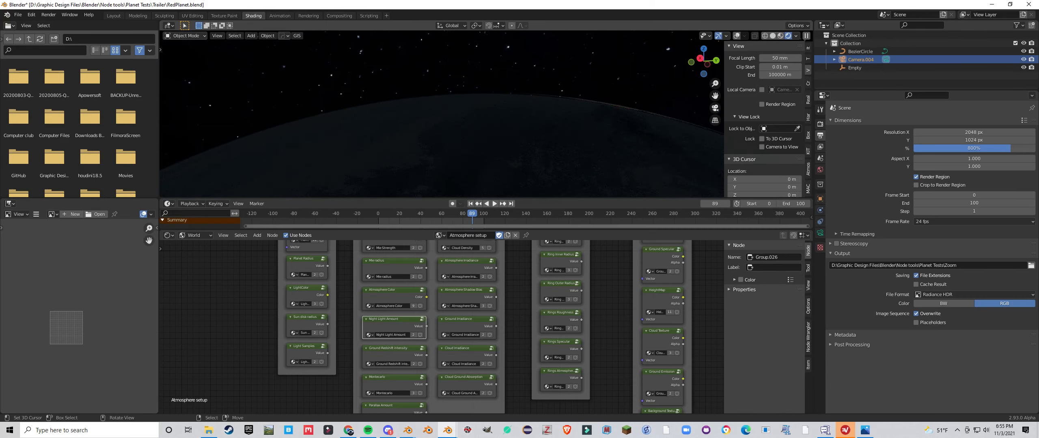
pyautogui.scroll(-4, 516, 134)
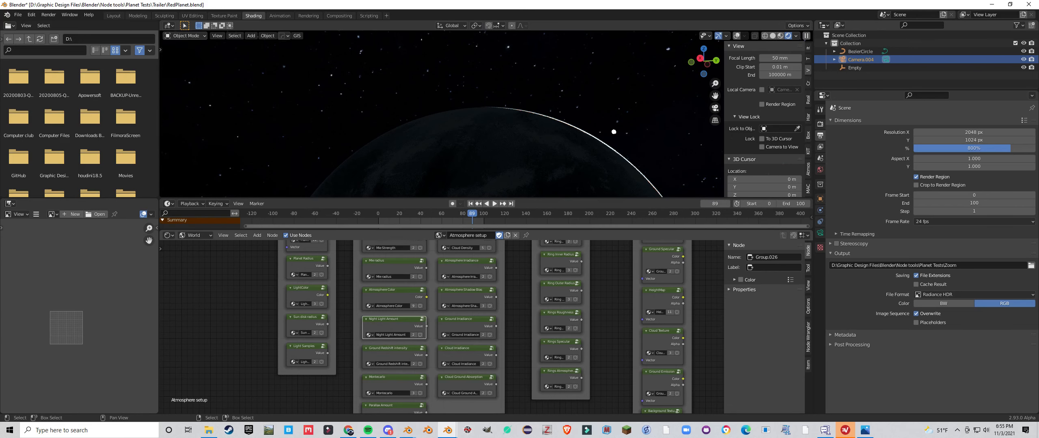
pyautogui.press('Tab')
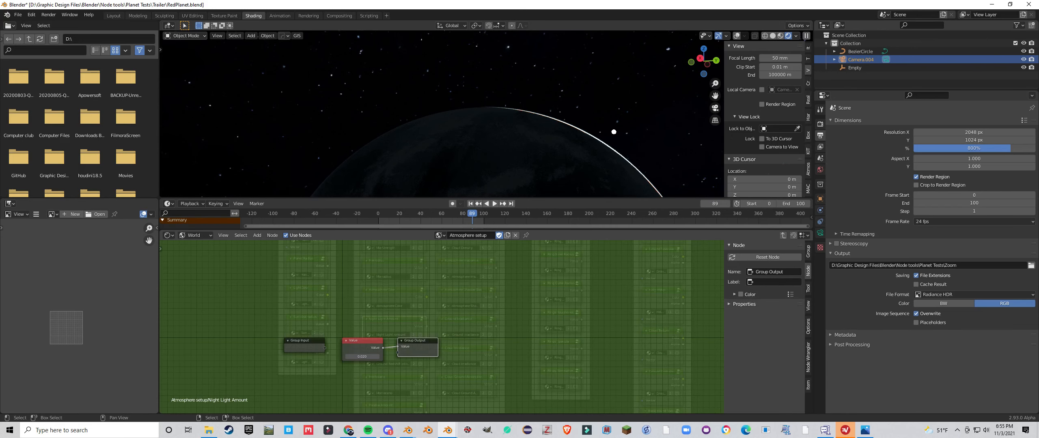
pyautogui.click(377, 356)
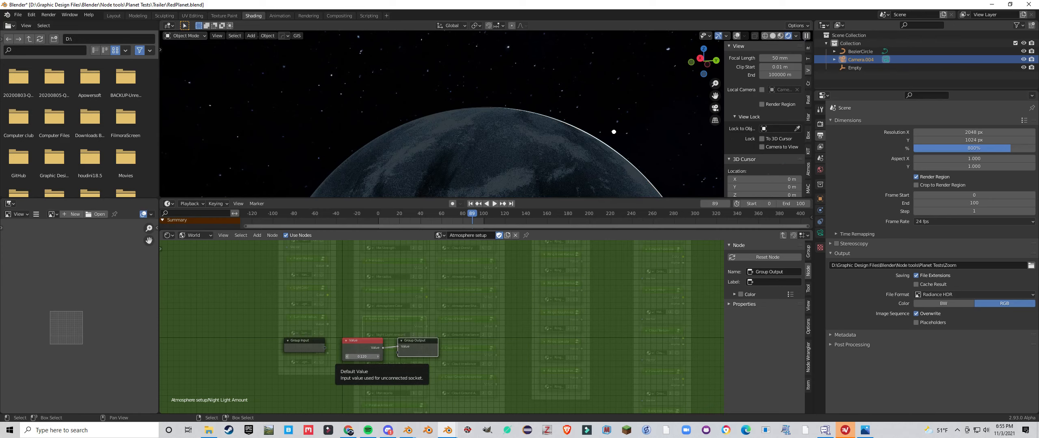
# View the brightened night side, restore the low value in the Night Light Amount group and leave the group.
pyautogui.moveTo(487, 134); pyautogui.dragTo(532, 134, button='middle')
pyautogui.scroll(3, 488, 113)
pyautogui.moveTo(512, 98); pyautogui.dragTo(517, 87, button='middle')
pyautogui.scroll(3, 517, 87)
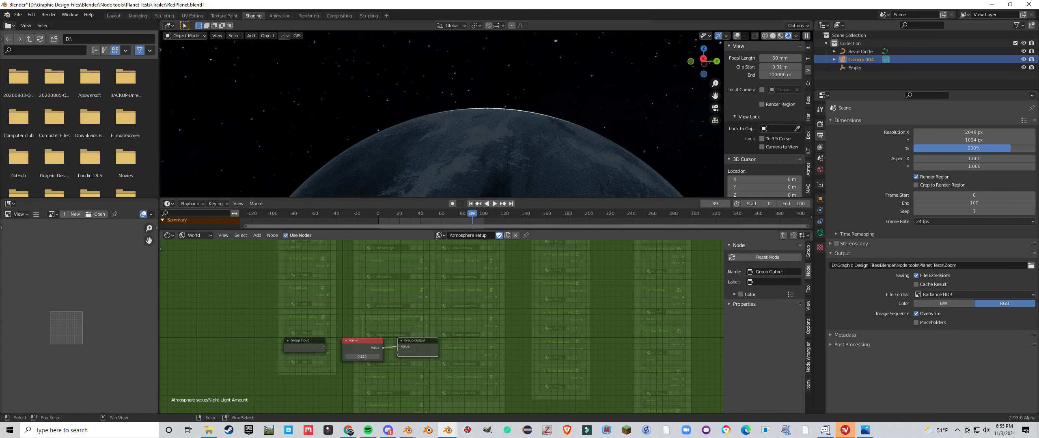
pyautogui.click(347, 357)
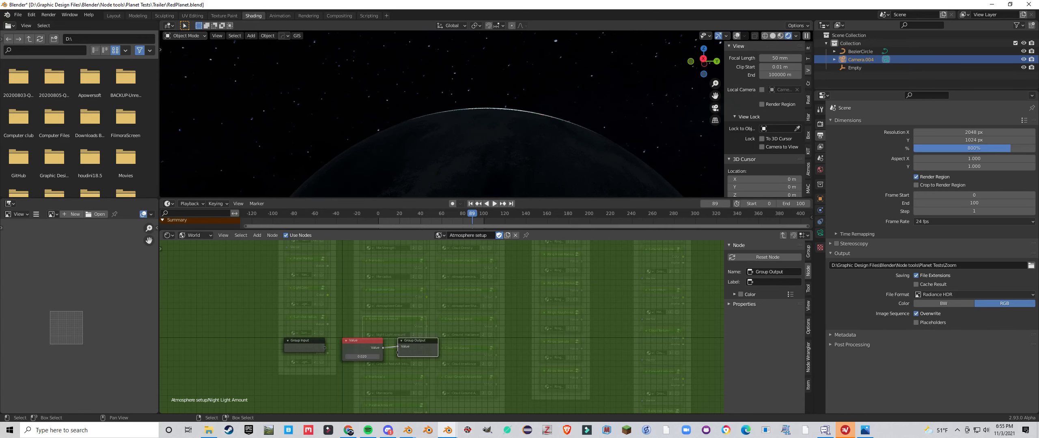
pyautogui.press('Tab')
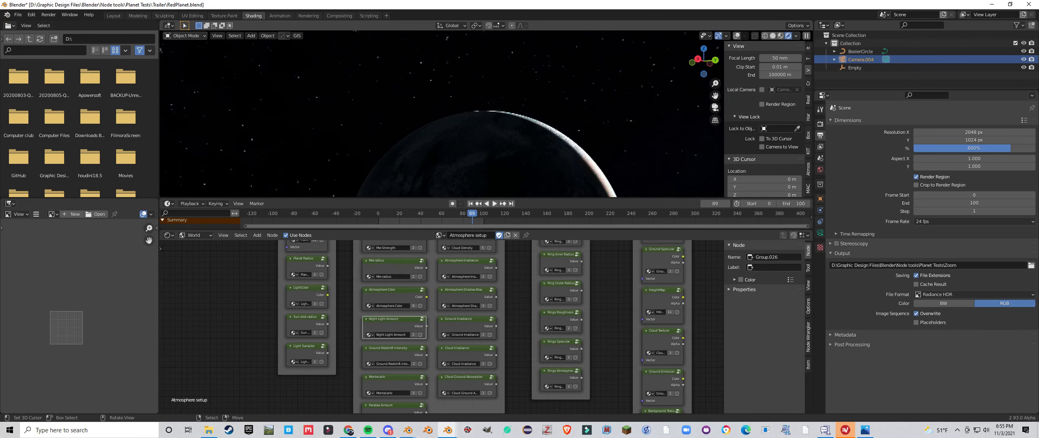
# Open the Ground Irradiance group and try a value of 10 while viewing the planet's lit side.
pyautogui.scroll(2, 440, 328)
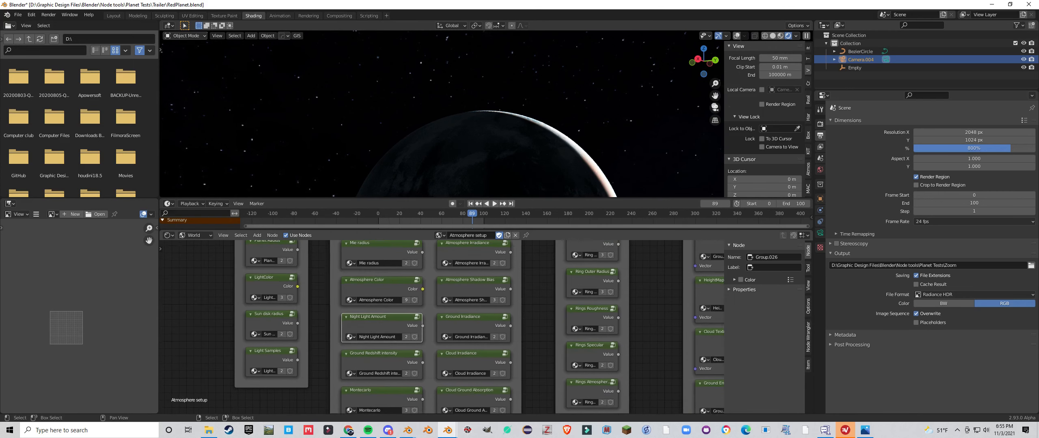
pyautogui.moveTo(473, 325); pyautogui.dragTo(486, 286, button='middle')
pyautogui.click(486, 286)
pyautogui.press('Tab')
pyautogui.scroll(1, 487, 114)
pyautogui.moveTo(487, 114); pyautogui.dragTo(455, 170, button='middle')
pyautogui.click(467, 351)
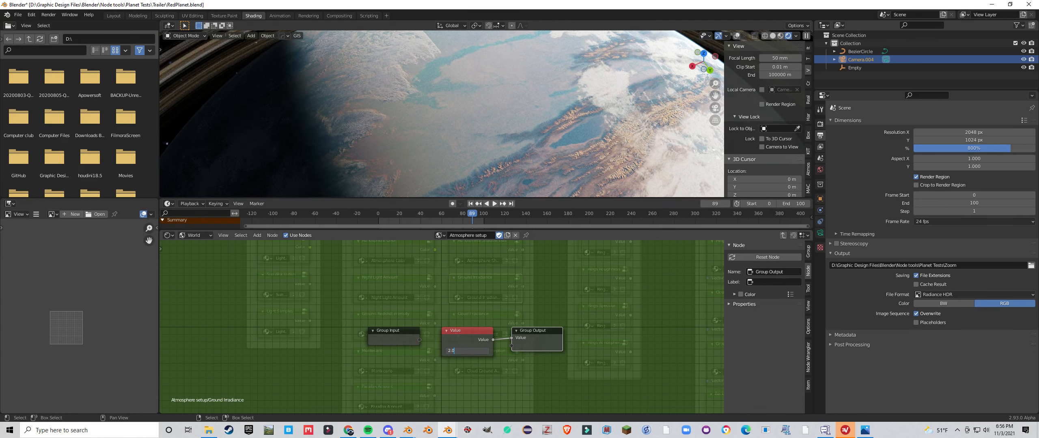
pyautogui.press('Return')
pyautogui.click(467, 351)
pyautogui.write('10')
pyautogui.press('Return')
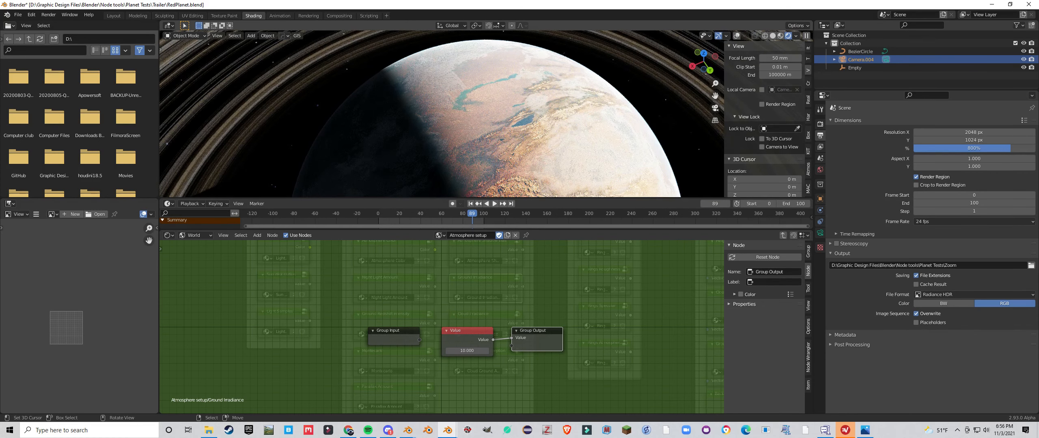
# Set the value in the Ground Irradiance group to 2 and leave the group.
pyautogui.click(467, 351)
pyautogui.write('2')
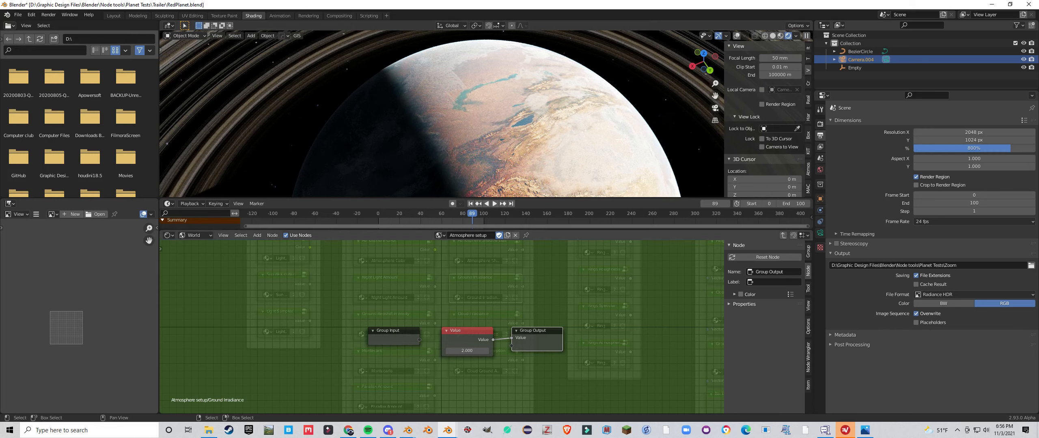
pyautogui.press('Tab')
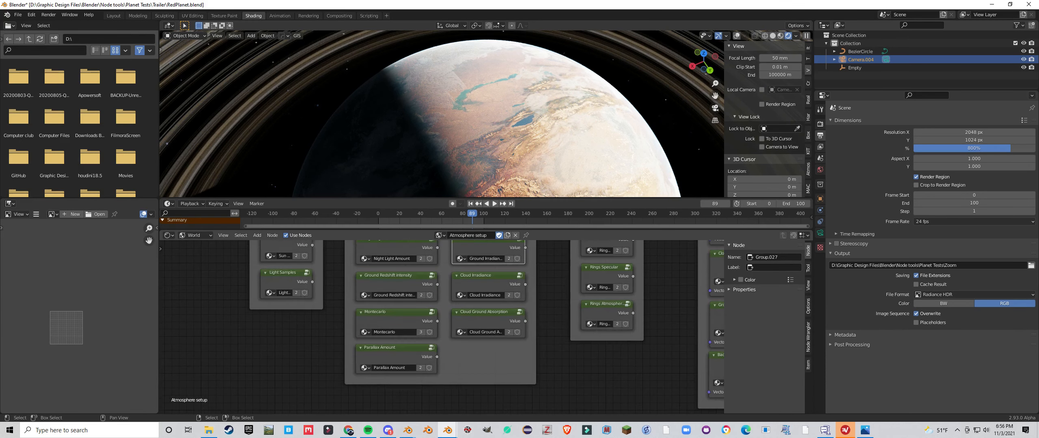
# Set the value in the Ground Redshift Intensity group to 1, view the planet's day-night boundary and leave the group.
pyautogui.press('Tab')
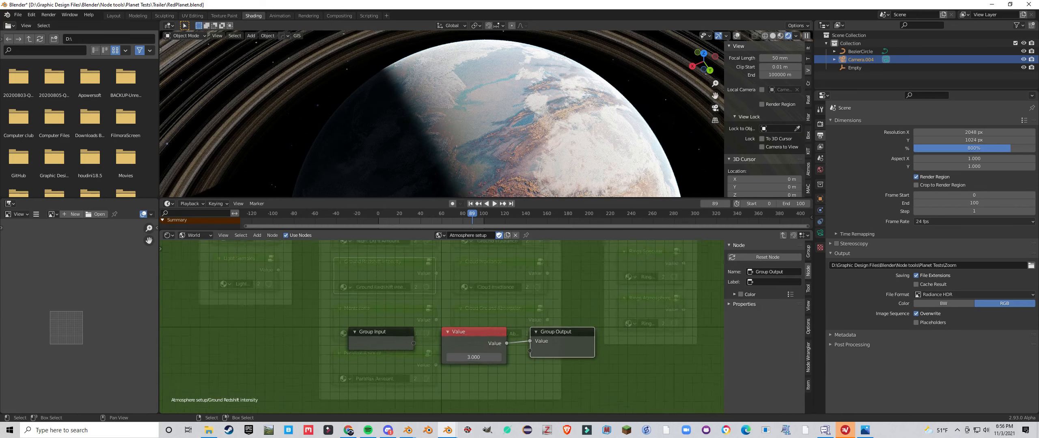
pyautogui.scroll(4, 487, 114)
pyautogui.moveTo(487, 114); pyautogui.dragTo(488, 87, button='middle')
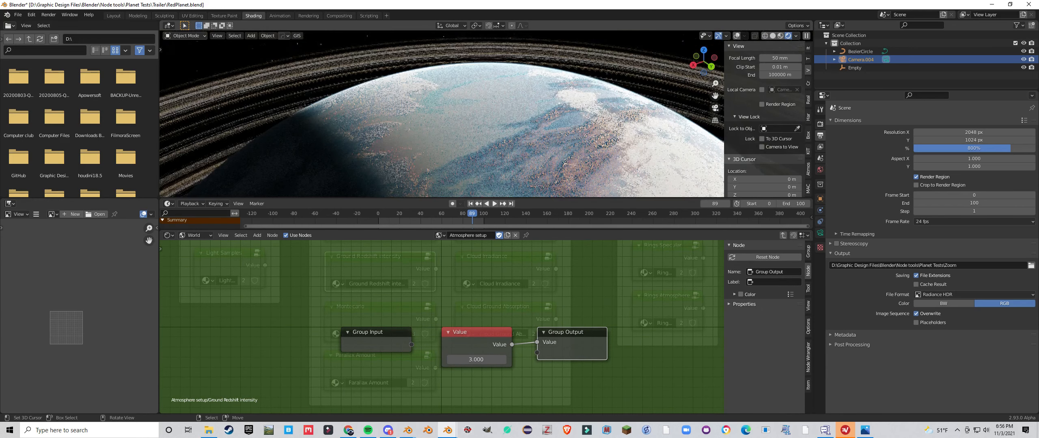
pyautogui.click(476, 359)
pyautogui.write('1')
pyautogui.press('Return')
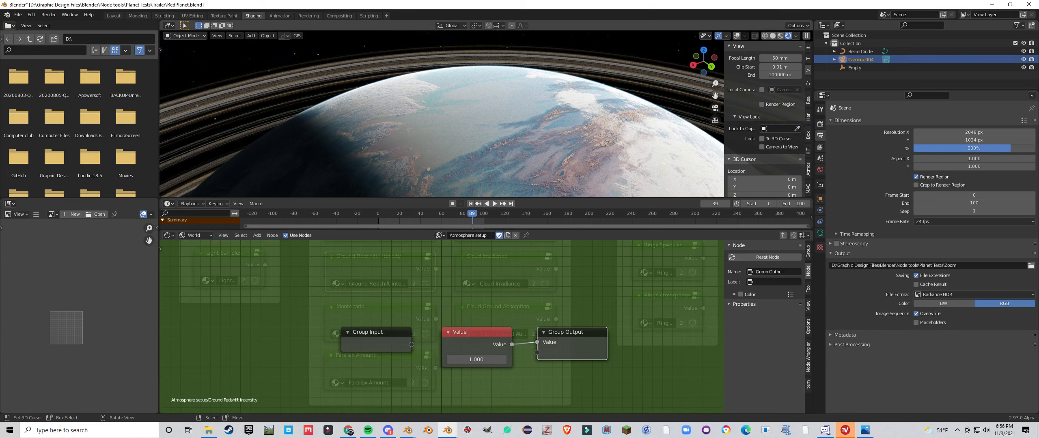
pyautogui.moveTo(487, 114); pyautogui.dragTo(473, 91, button='middle')
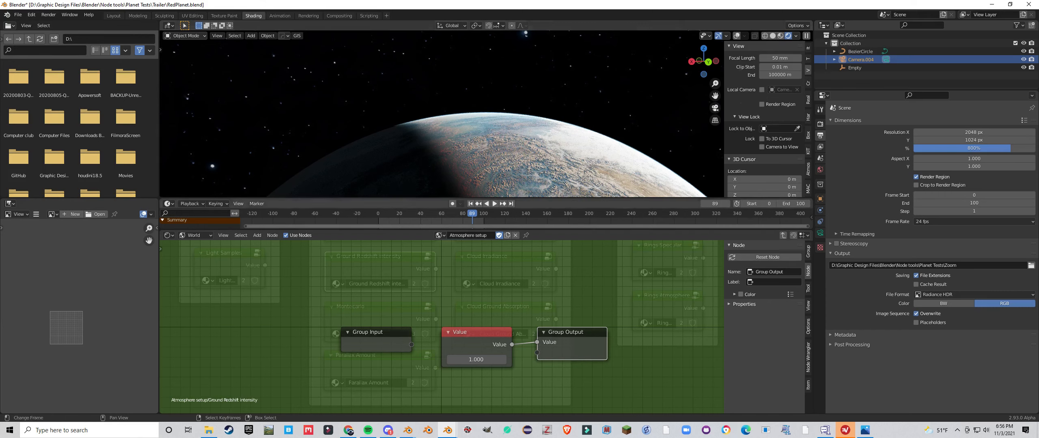
pyautogui.moveTo(479, 155); pyautogui.dragTo(491, 124, button='middle')
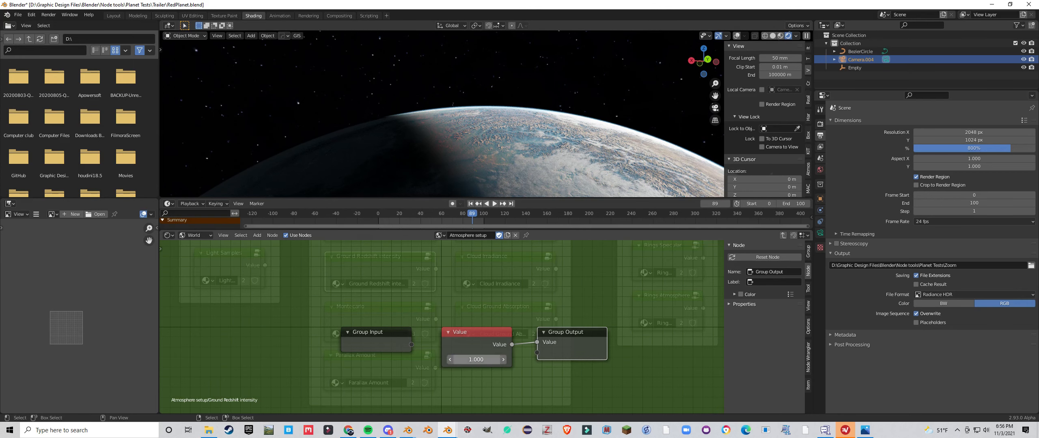
pyautogui.press('Tab')
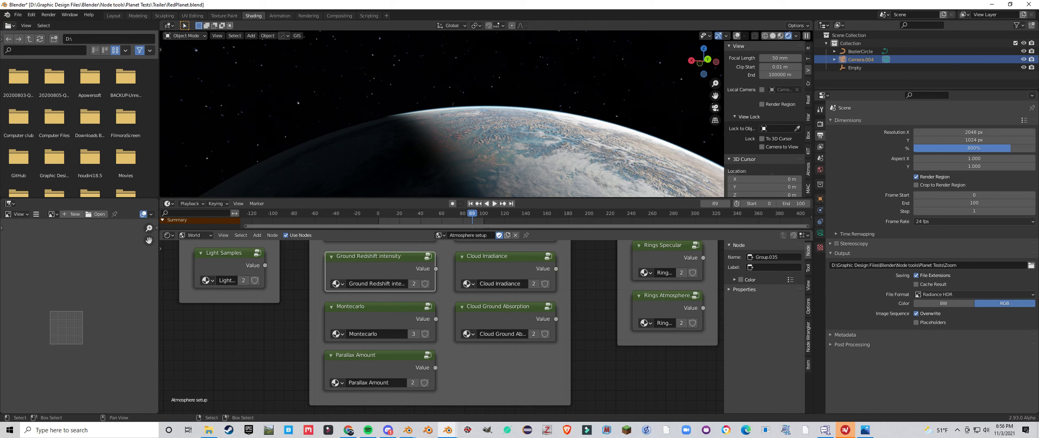
# Try a value of 10 in the Cloud Irradiance group, set it back to 2 and leave the group.
pyautogui.scroll(-3, 417, 377)
pyautogui.click(486, 293)
pyautogui.press('Tab')
pyautogui.moveTo(467, 122); pyautogui.dragTo(463, 137, button='middle')
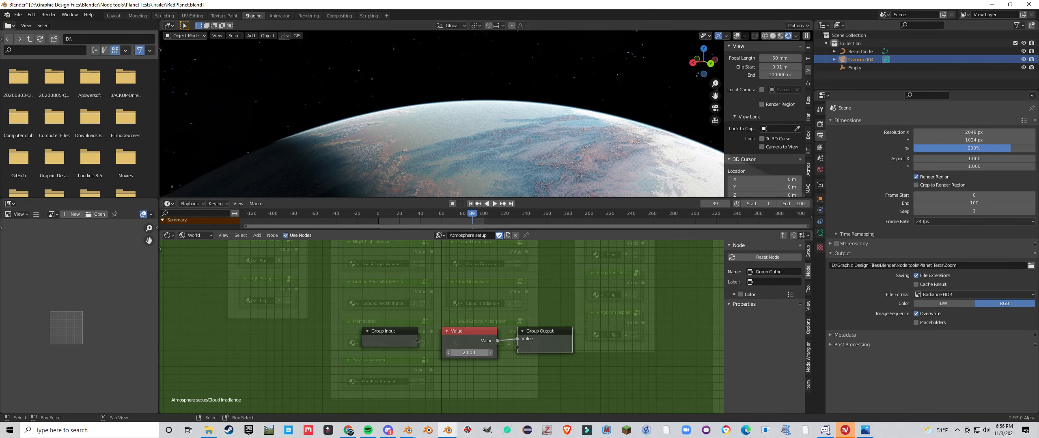
pyautogui.click(469, 353)
pyautogui.write('10')
pyautogui.press('Return')
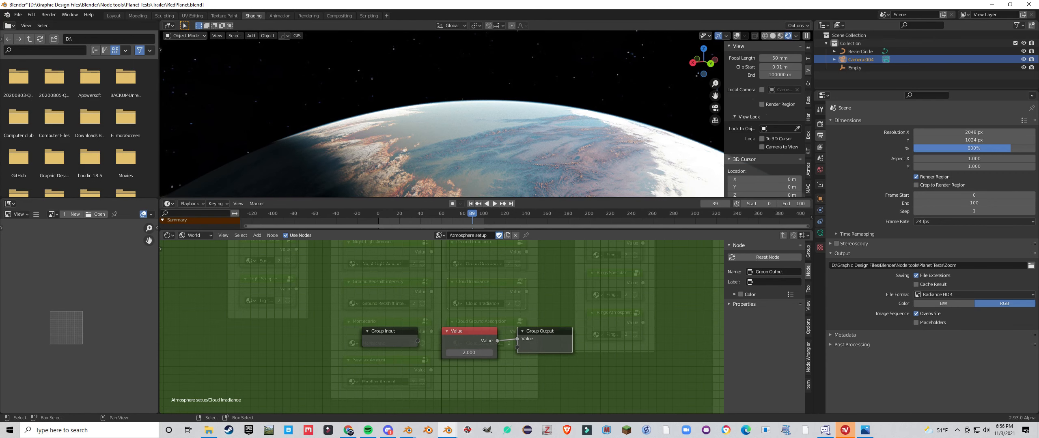
pyautogui.press('Tab')
# Open the Montecarlo group and examine the planet's surface and atmosphere shading up close and at the horizon.
pyautogui.click(406, 337)
pyautogui.press('Tab')
pyautogui.moveTo(442, 102); pyautogui.dragTo(455, 121, button='middle')
pyautogui.moveTo(447, 57); pyautogui.dragTo(494, 55, button='middle')
pyautogui.scroll(5, 494, 54)
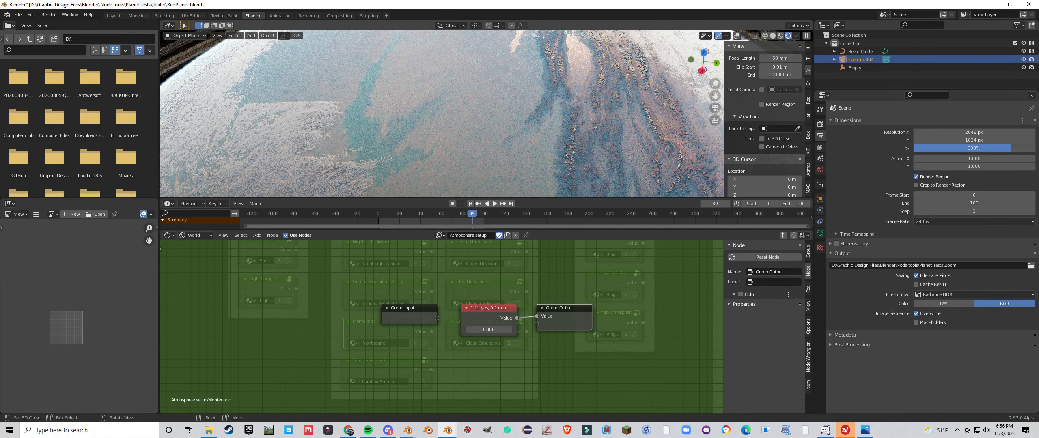
pyautogui.moveTo(442, 122); pyautogui.dragTo(392, 101, button='middle')
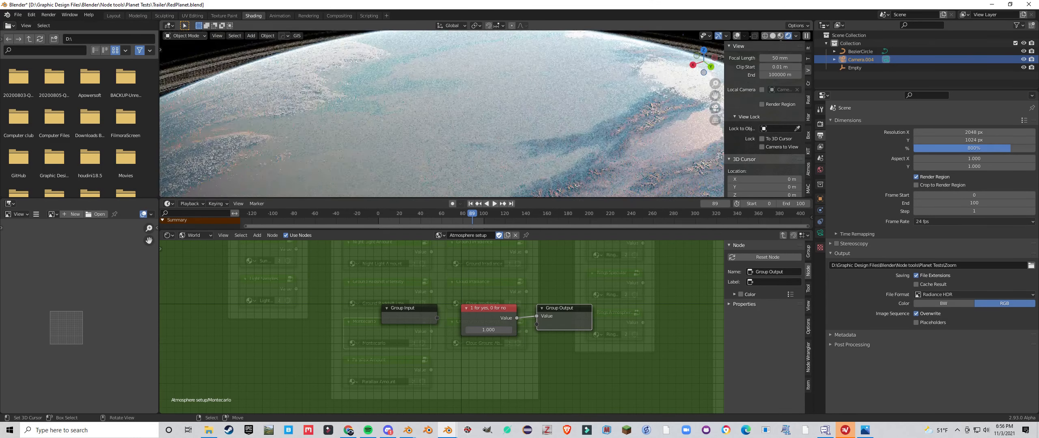
pyautogui.moveTo(443, 122); pyautogui.dragTo(464, 110, button='middle')
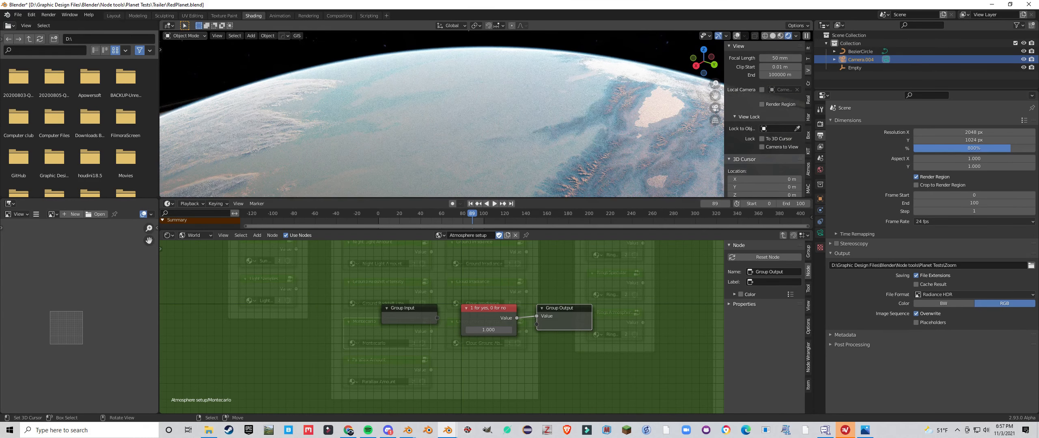
pyautogui.scroll(-4, 528, 88)
pyautogui.moveTo(529, 88); pyautogui.dragTo(528, 80, button='middle')
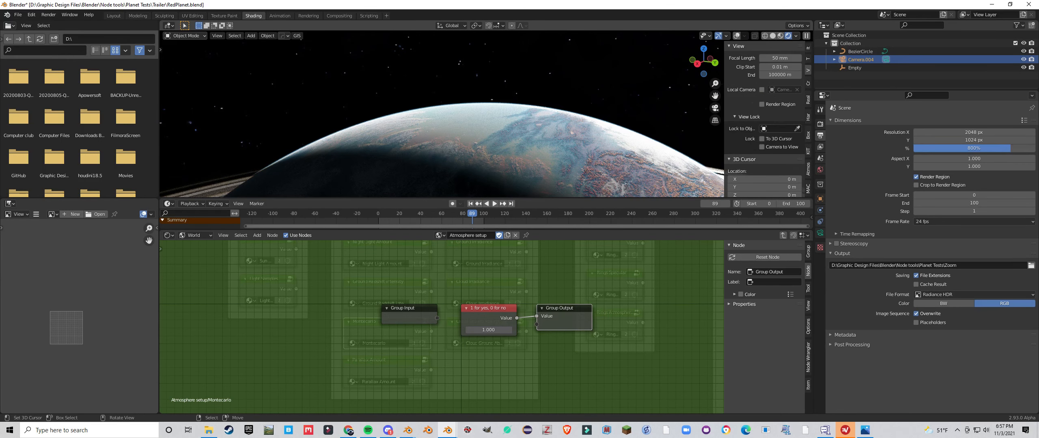
# Try a value of 0 in the Montecarlo group, set it to 0.1, view the planet's surface and leave the group.
pyautogui.click(489, 330)
pyautogui.write('0')
pyautogui.press('Return')
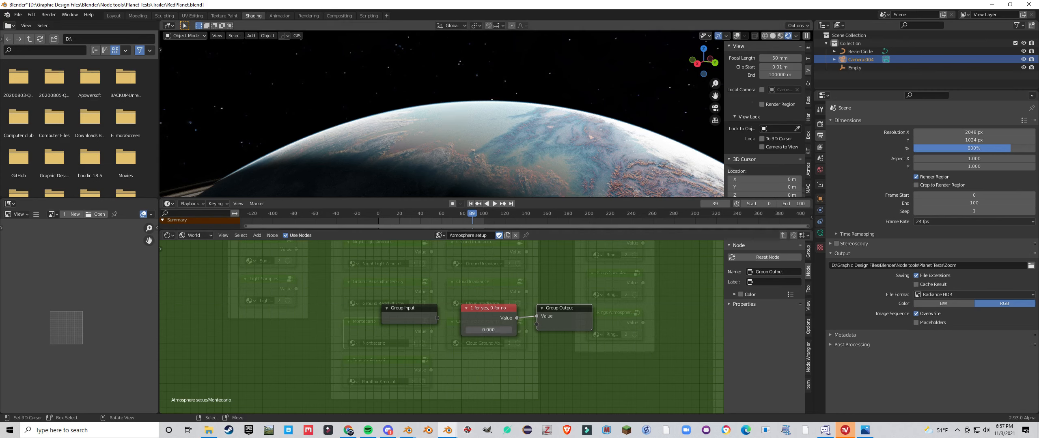
pyautogui.moveTo(515, 170); pyautogui.dragTo(521, 182, button='middle')
pyautogui.click(510, 330)
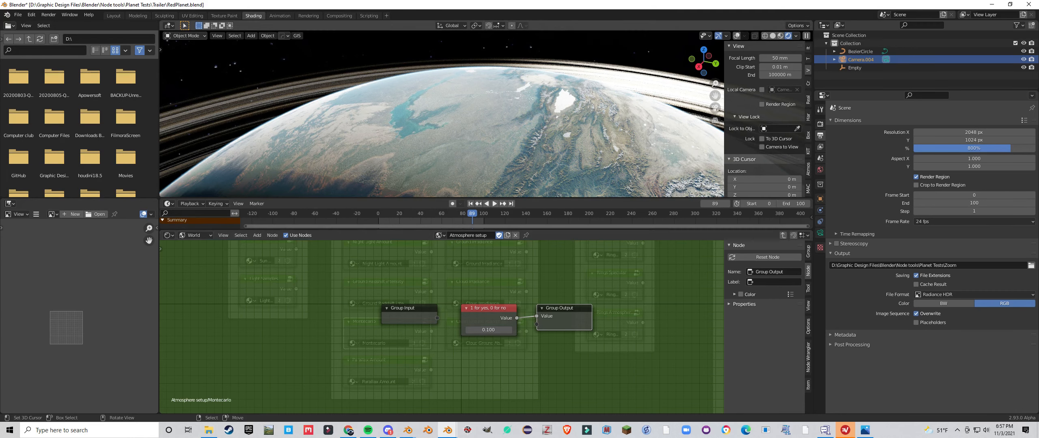
pyautogui.moveTo(522, 182); pyautogui.dragTo(465, 181, button='middle')
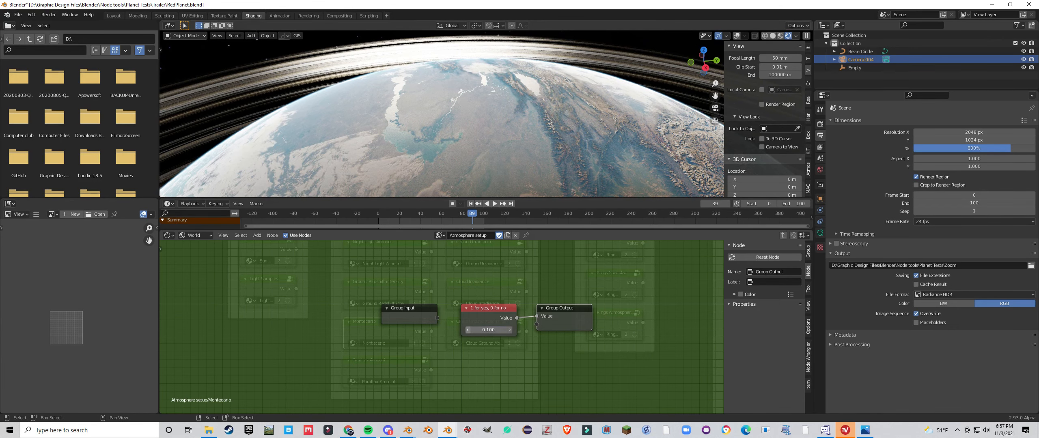
pyautogui.click(488, 330)
pyautogui.press('Tab')
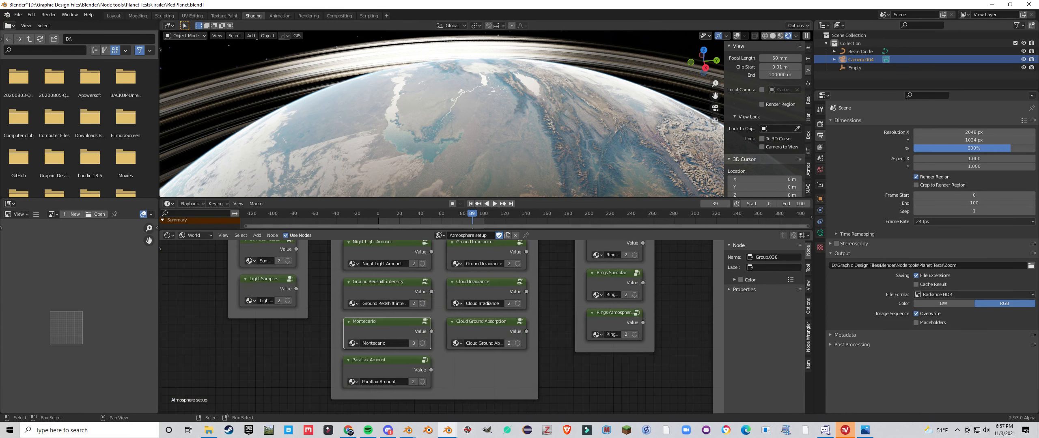
# Open the Cloud Ground Absorption group, examine the planet's horizon and cloud cover from near and far, and leave the group.
pyautogui.moveTo(561, 185); pyautogui.dragTo(577, 163, button='middle')
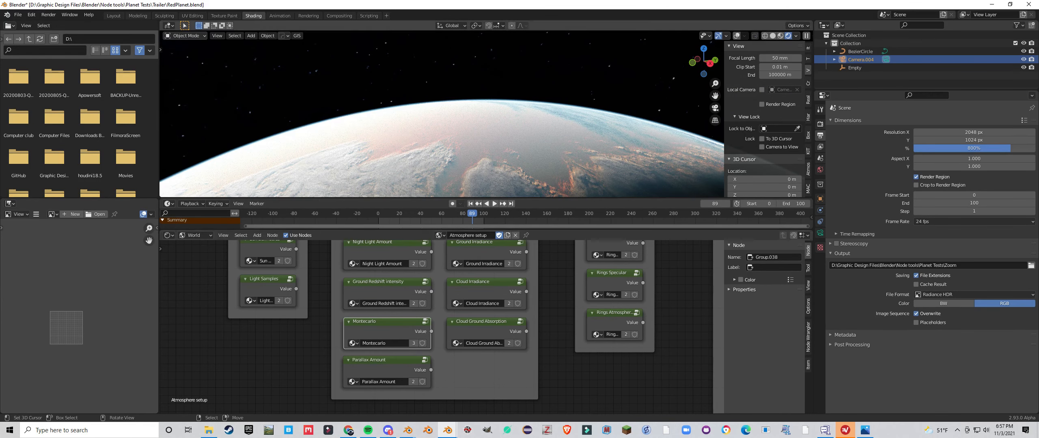
pyautogui.moveTo(443, 102); pyautogui.dragTo(434, 147, button='middle')
pyautogui.scroll(-5, 486, 114)
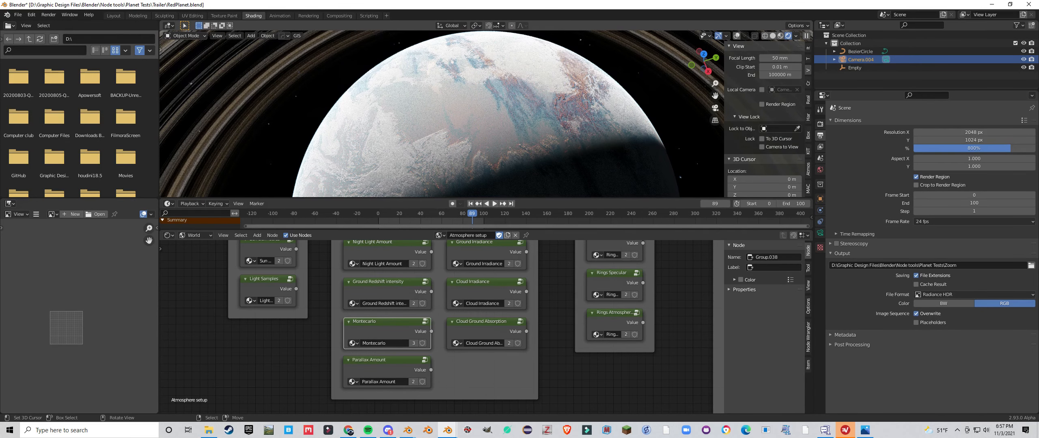
pyautogui.click(486, 329)
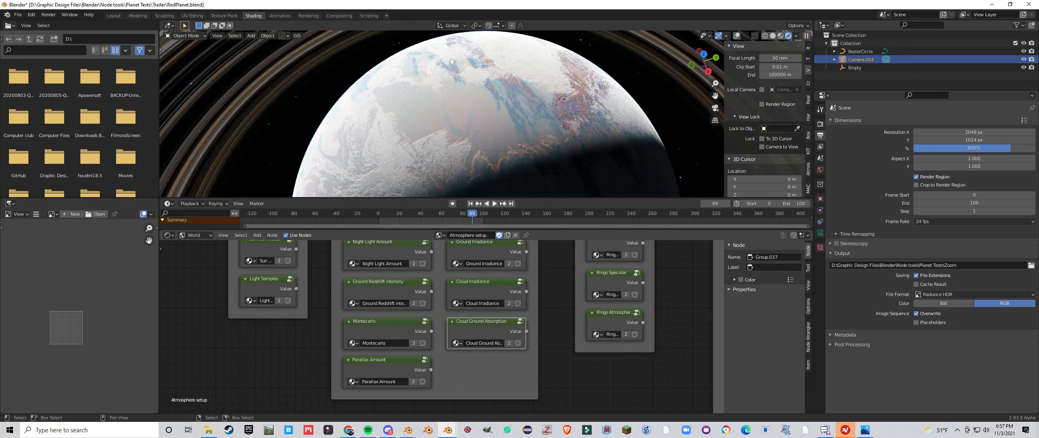
pyautogui.press('Tab')
pyautogui.moveTo(486, 114); pyautogui.dragTo(494, 47, button='middle')
pyautogui.scroll(3, 486, 115)
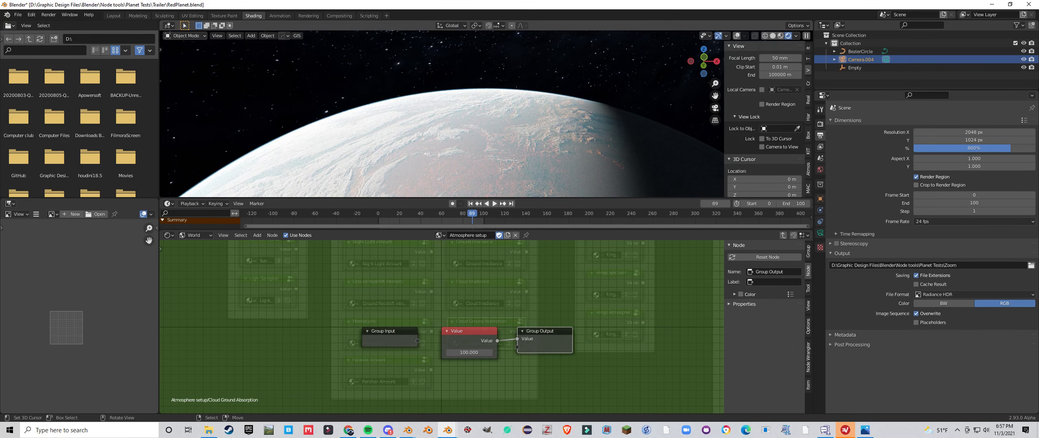
pyautogui.scroll(-4, 487, 114)
pyautogui.scroll(-3, 487, 114)
pyautogui.moveTo(487, 114); pyautogui.dragTo(501, 187, button='middle')
pyautogui.press('Tab')
# Check the Ground Redshift Intensity and Ground Irradiance groups while viewing the planet's lit side, and leave both groups.
pyautogui.moveTo(487, 154); pyautogui.dragTo(544, 117, button='middle')
pyautogui.moveTo(484, 264); pyautogui.dragTo(474, 308, button='middle')
pyautogui.click(377, 337)
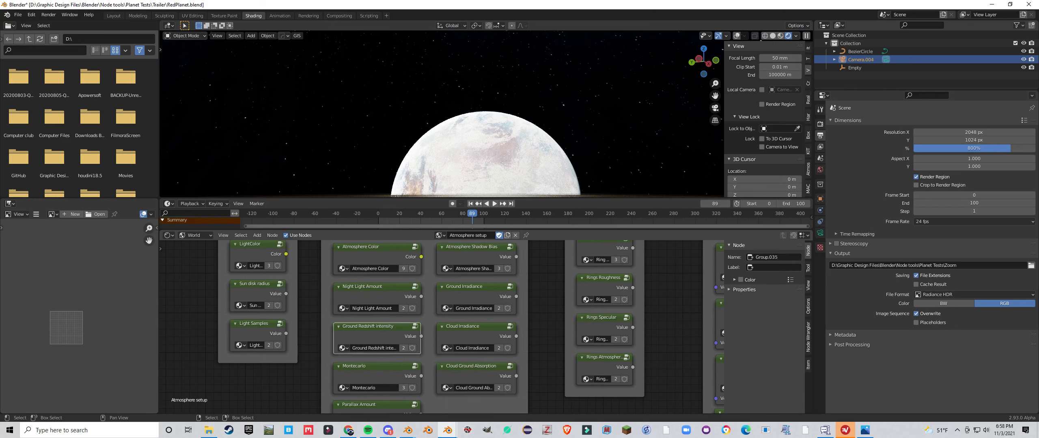
pyautogui.press('Tab')
pyautogui.press('Tab')
pyautogui.click(475, 296)
pyautogui.press('Tab')
pyautogui.moveTo(487, 154); pyautogui.dragTo(280, 134, button='middle')
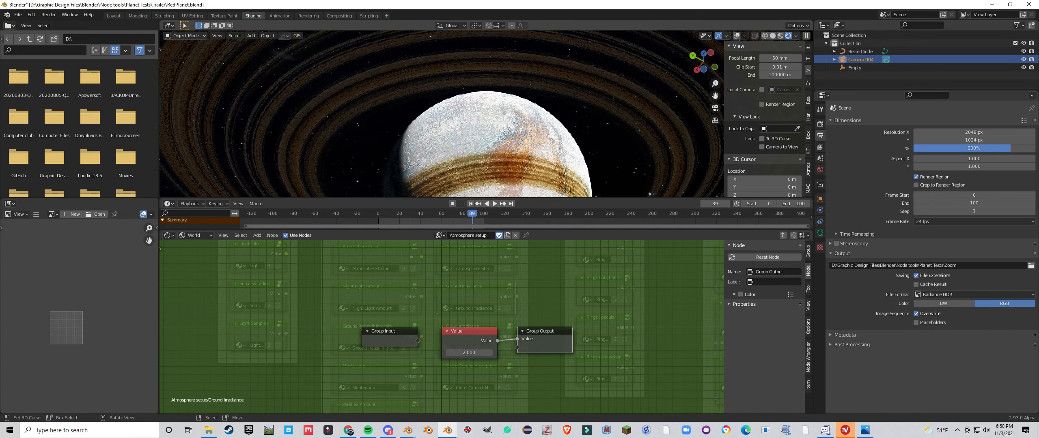
pyautogui.scroll(3, 280, 134)
pyautogui.scroll(1, 486, 114)
pyautogui.moveTo(486, 114); pyautogui.dragTo(434, 134, button='middle')
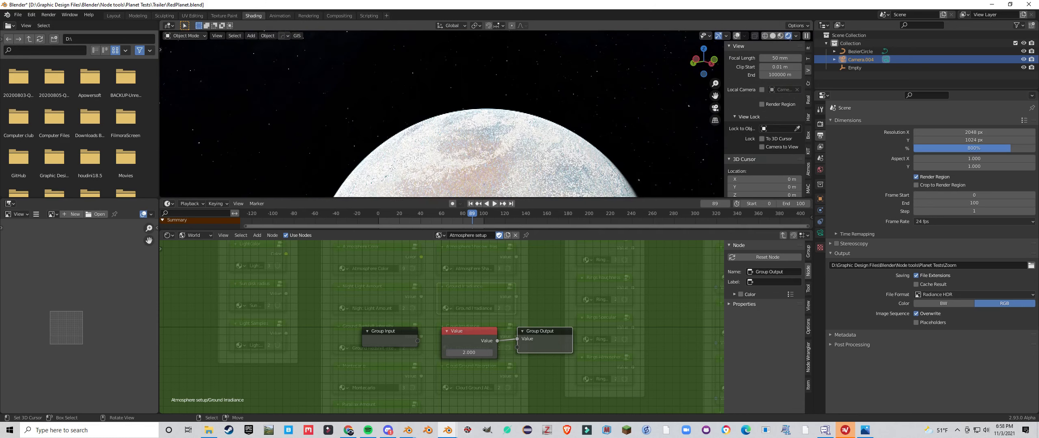
pyautogui.press('Tab')
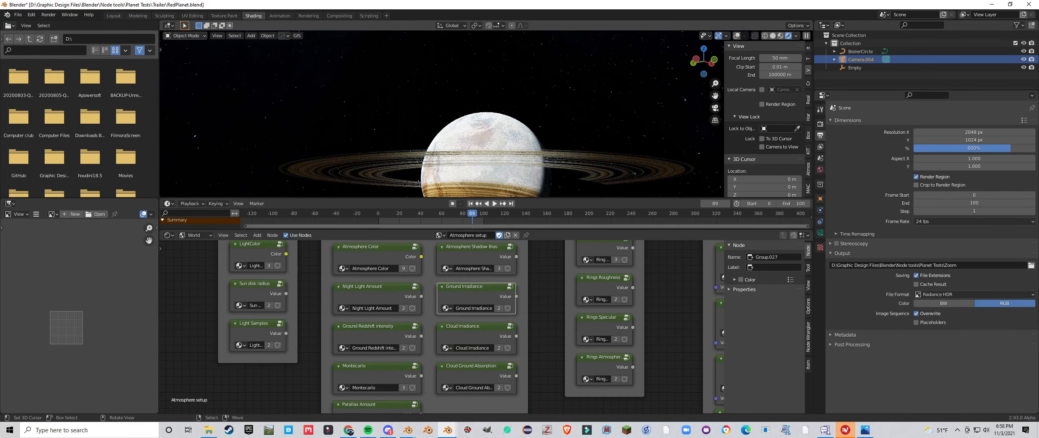
# Check the Cloud Irradiance and Cloud Ground Absorption groups, examine the clouds over the terrain up close, and leave both groups.
pyautogui.moveTo(434, 134); pyautogui.dragTo(515, 178, button='middle')
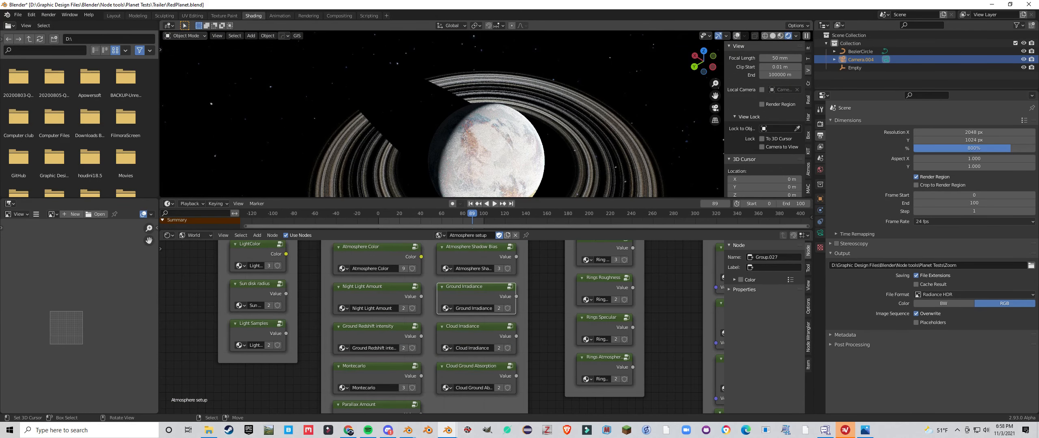
pyautogui.click(475, 336)
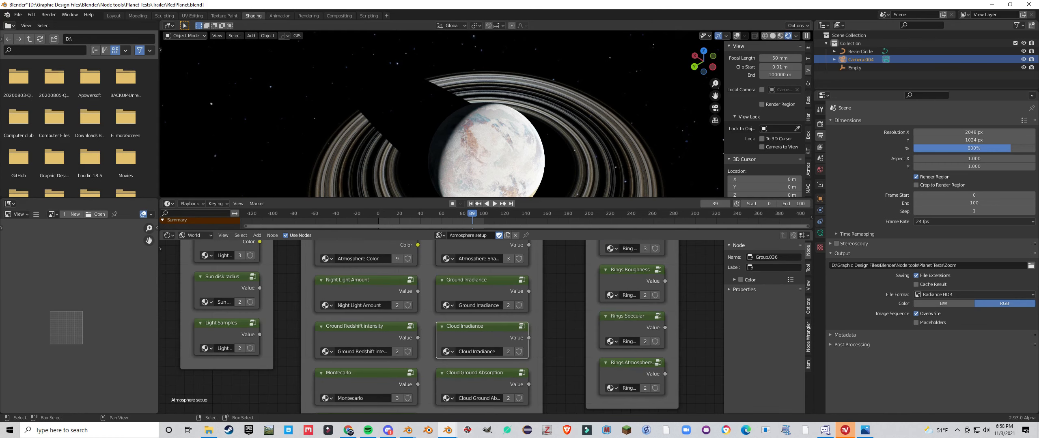
pyautogui.press('Tab')
pyautogui.press('Tab')
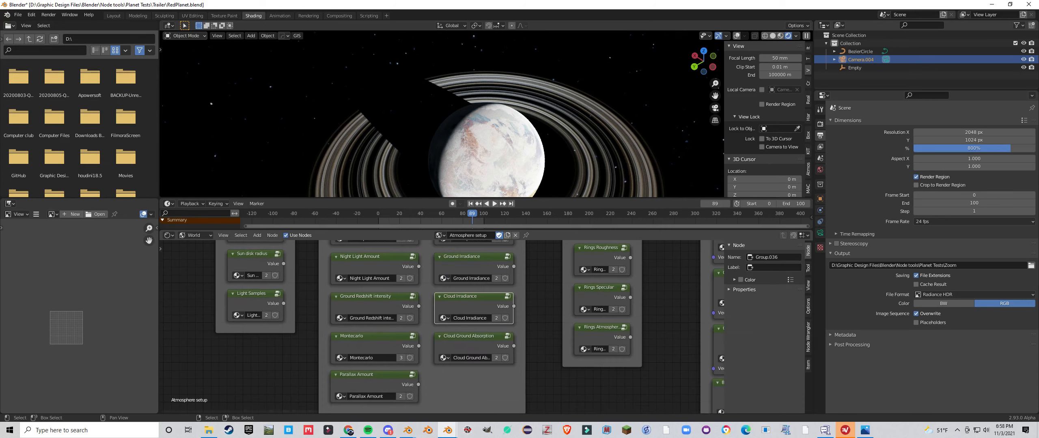
pyautogui.click(474, 336)
pyautogui.press('Tab')
pyautogui.moveTo(544, 136); pyautogui.dragTo(555, 106, button='middle')
pyautogui.scroll(8, 555, 106)
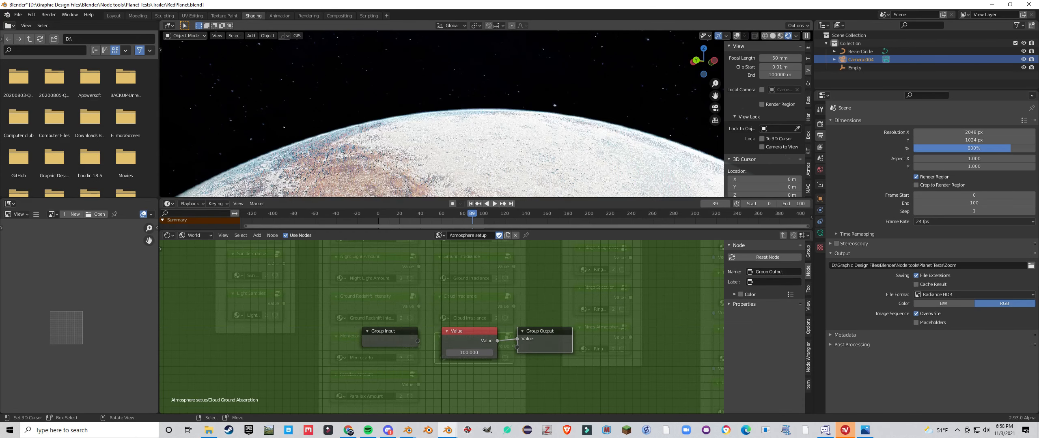
pyautogui.scroll(2, 555, 106)
pyautogui.moveTo(555, 106); pyautogui.dragTo(575, 97, button='middle')
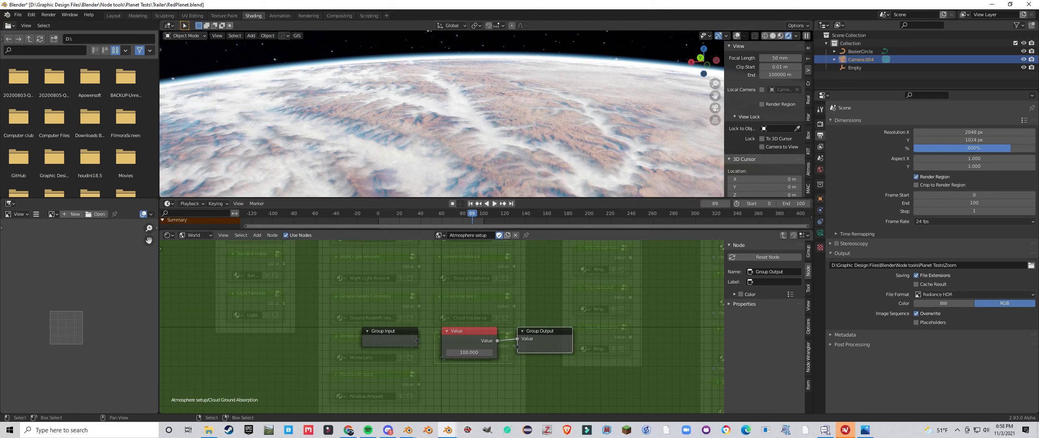
pyautogui.press('Tab')
# Try a value of 1 in the Parallax Amount group, set it back to 0.5, view the terrain relief and leave the group.
pyautogui.scroll(-3, 450, 323)
pyautogui.moveTo(450, 323); pyautogui.dragTo(472, 304, button='middle')
pyautogui.scroll(3, 441, 327)
pyautogui.click(404, 357)
pyautogui.press('Tab')
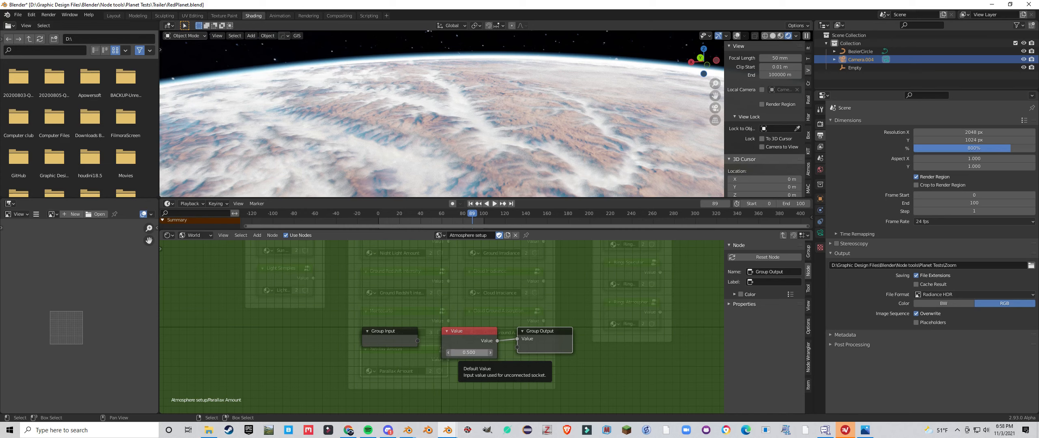
pyautogui.click(463, 353)
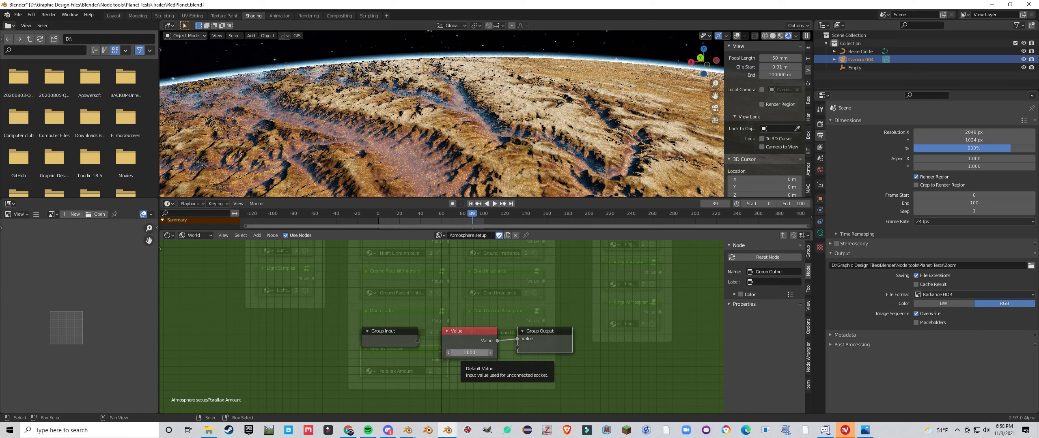
pyautogui.moveTo(482, 114); pyautogui.dragTo(518, 153, button='middle')
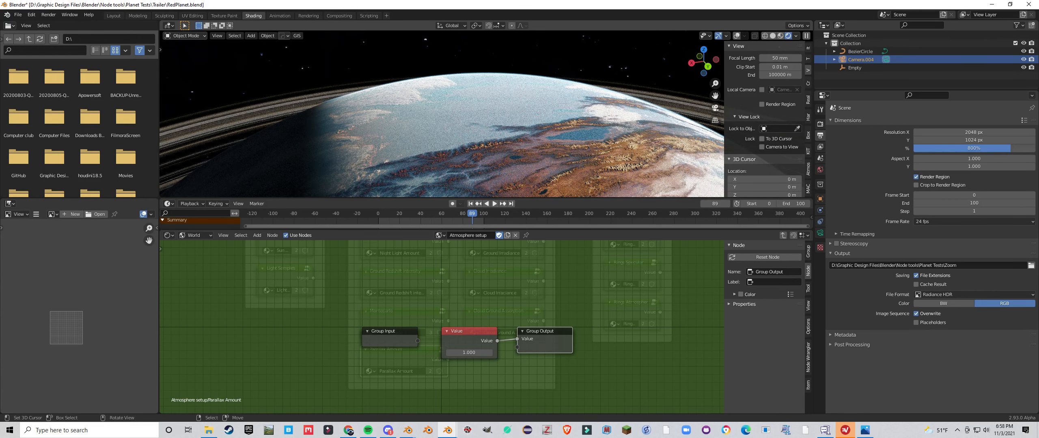
pyautogui.click(469, 337)
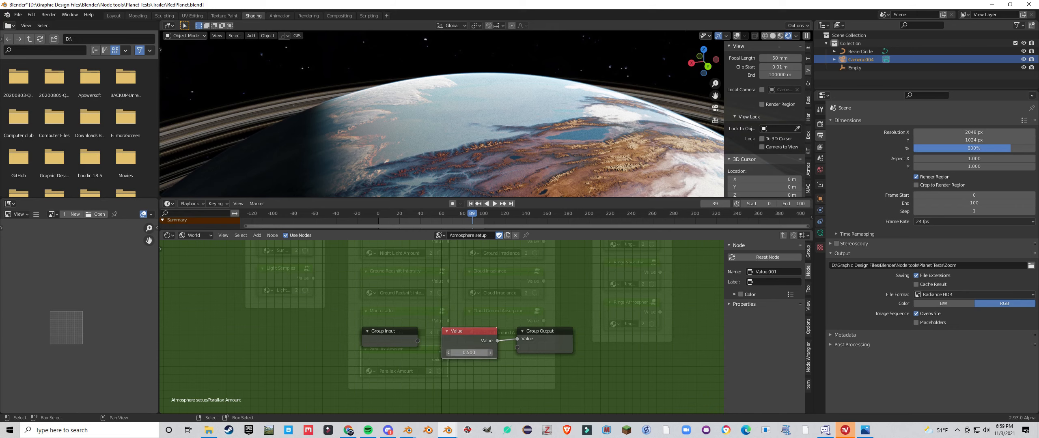
pyautogui.moveTo(499, 138); pyautogui.dragTo(478, 102, button='middle')
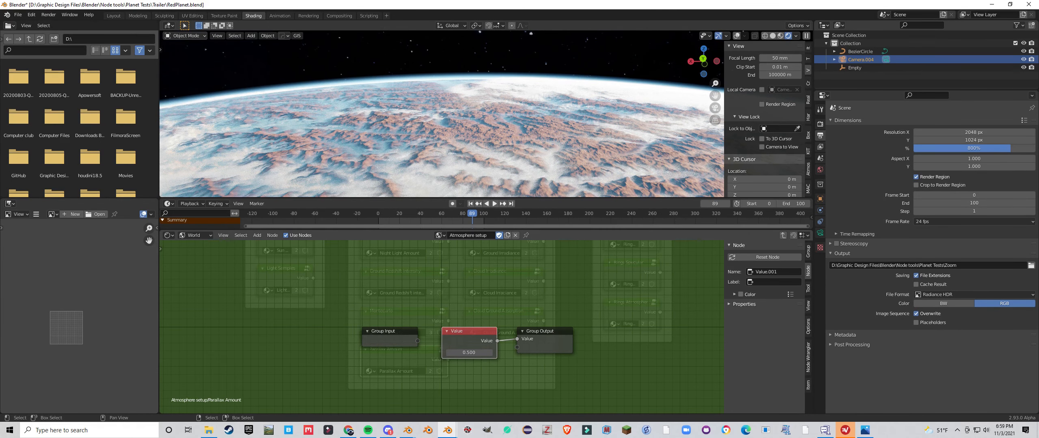
pyautogui.click(544, 340)
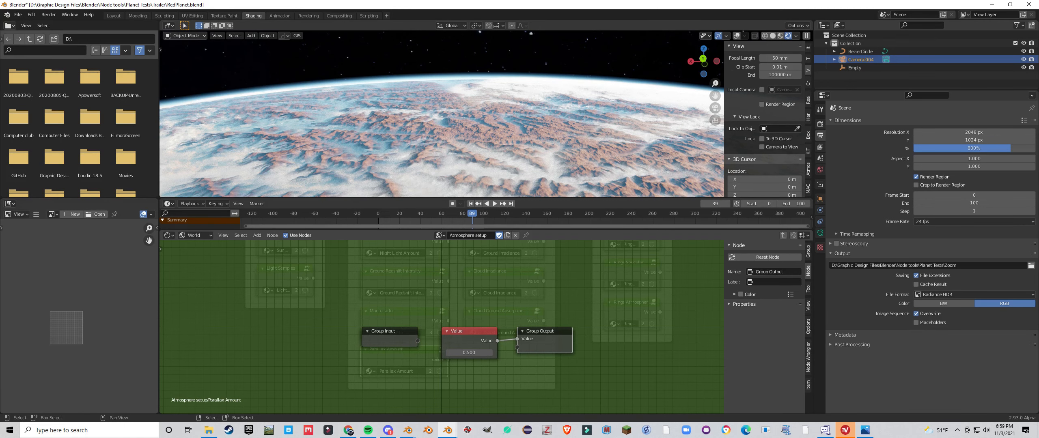
pyautogui.press('Tab')
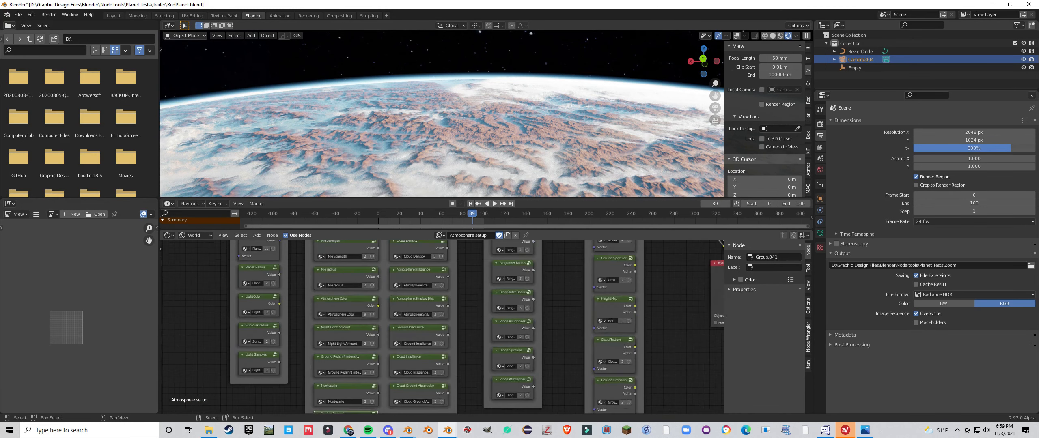
# Open the Planet Center group, check its vector fields and leave the group.
pyautogui.moveTo(488, 300); pyautogui.dragTo(477, 354, button='middle')
pyautogui.scroll(-12, 442, 114)
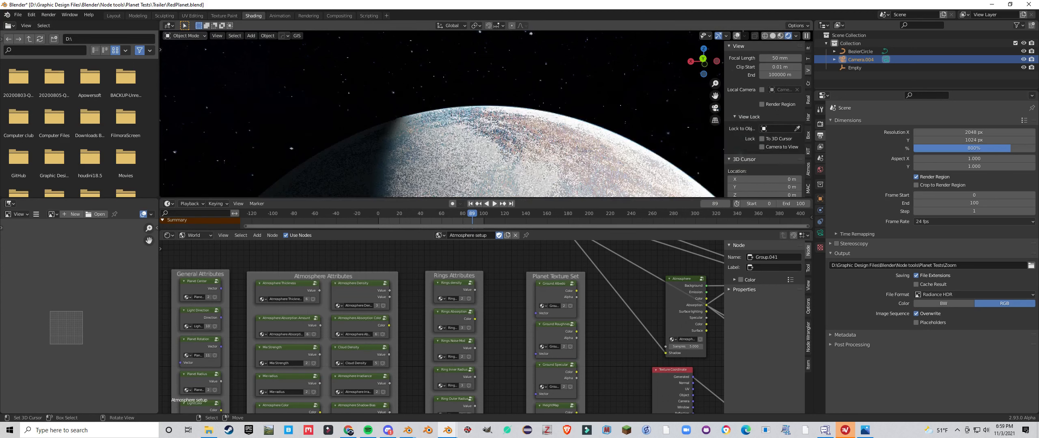
pyautogui.press('Tab')
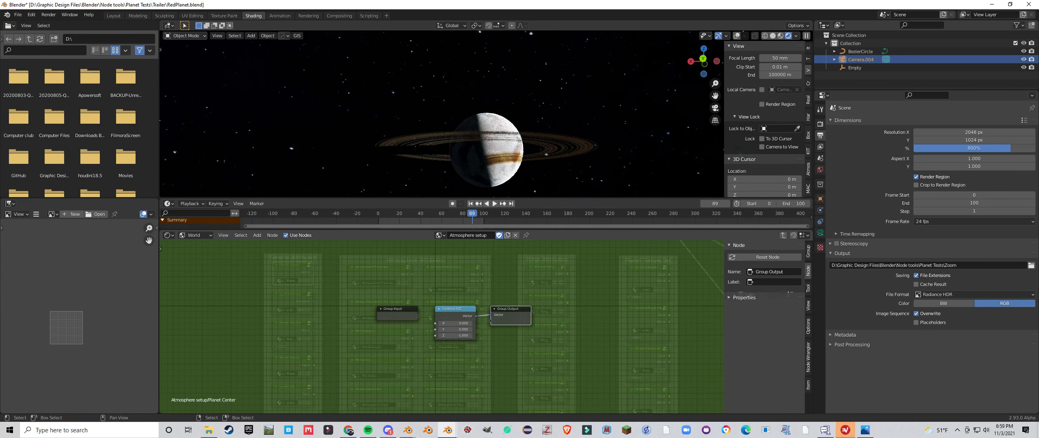
pyautogui.click(455, 336)
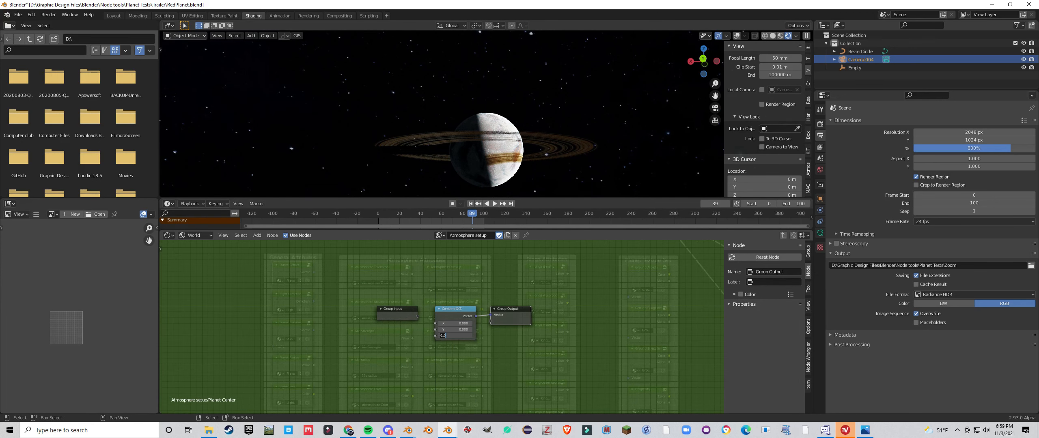
pyautogui.press('Tab')
pyautogui.press('Tab')
pyautogui.press('Tab')
# Open the Rings density group in the Rings Attributes frame and examine the planet's rings up close.
pyautogui.scroll(2, 441, 327)
pyautogui.moveTo(442, 327); pyautogui.dragTo(350, 351, button='middle')
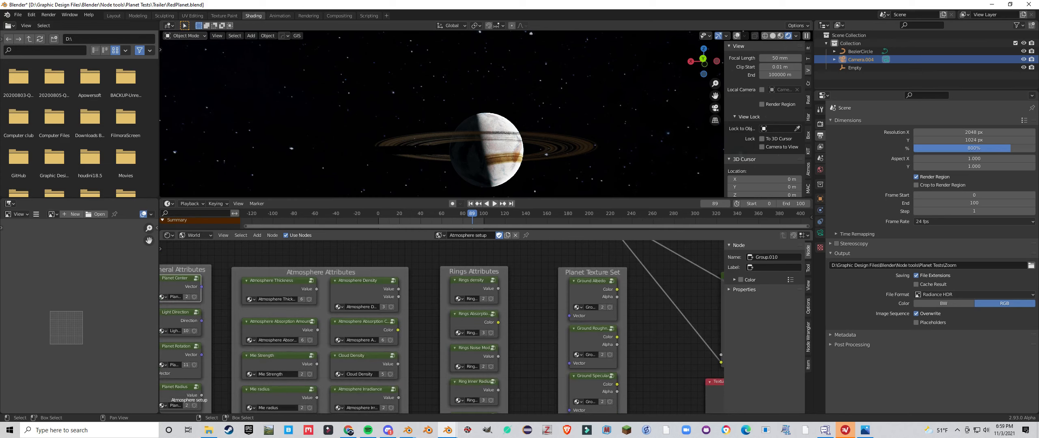
pyautogui.click(473, 284)
pyautogui.press('Tab')
pyautogui.scroll(6, 486, 179)
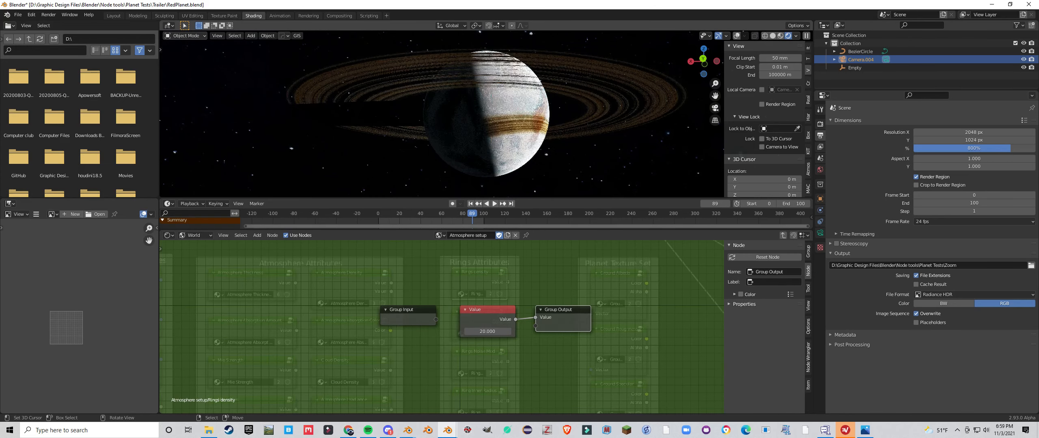
pyautogui.moveTo(486, 178)
pyautogui.mouseDown(button='middle')
pyautogui.moveTo(496, 204)
pyautogui.moveTo(496, 179)
pyautogui.moveTo(499, 216)
pyautogui.moveTo(490, 180)
pyautogui.mouseUp(button='middle')
pyautogui.moveTo(608, 185); pyautogui.dragTo(537, 212, button='middle')
# Try values of 0 and 100 in the Rings density group, set it back to 20 and leave the group.
pyautogui.click(488, 332)
pyautogui.write('0')
pyautogui.press('Return')
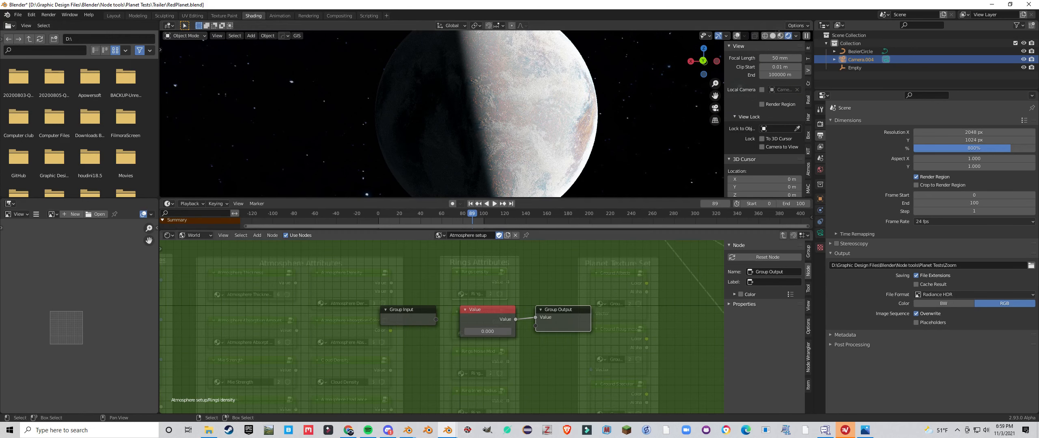
pyautogui.click(488, 331)
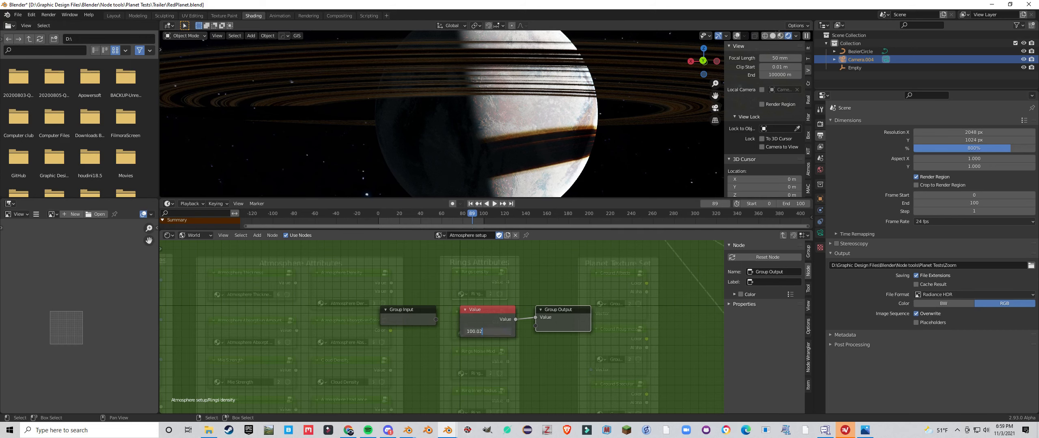
pyautogui.write('00')
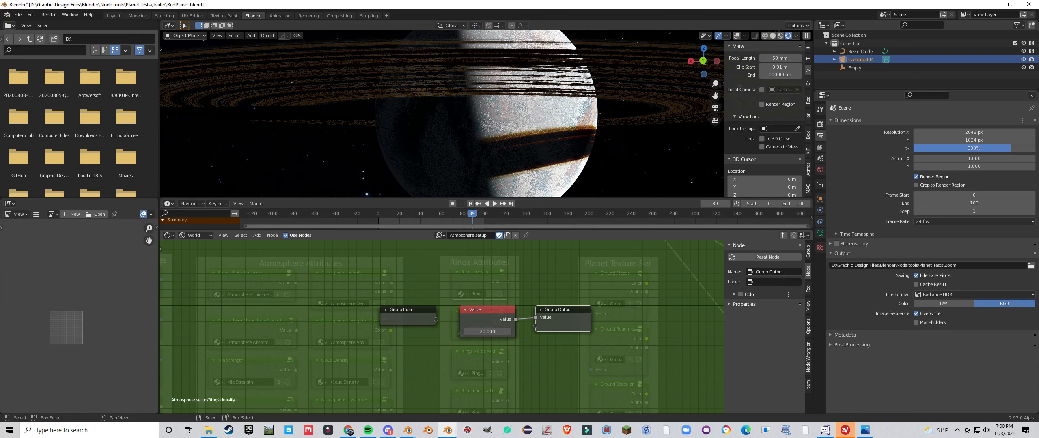
pyautogui.press('Tab')
# Open the Rings Absorption Color group, view the ring shadow on the planet and reset the RGB color to its default.
pyautogui.click(479, 312)
pyautogui.press('Tab')
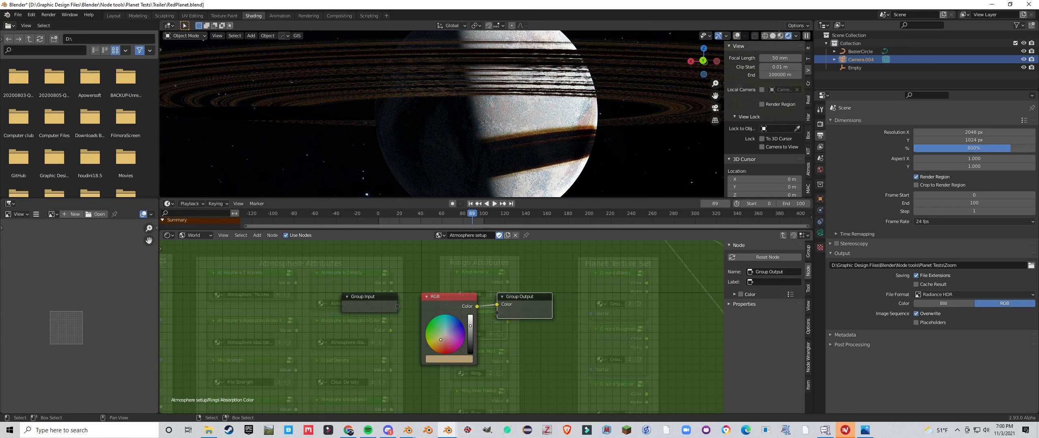
pyautogui.moveTo(479, 87); pyautogui.dragTo(534, 82, button='middle')
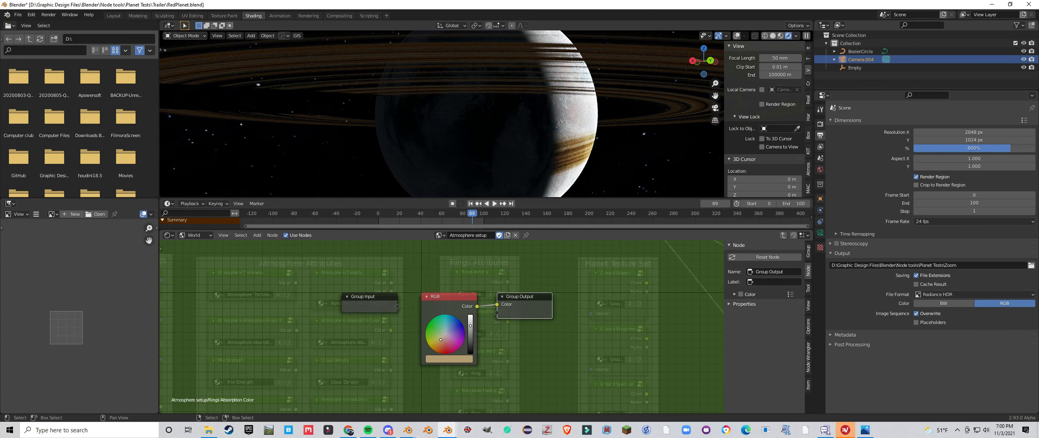
pyautogui.press('BackSpace')
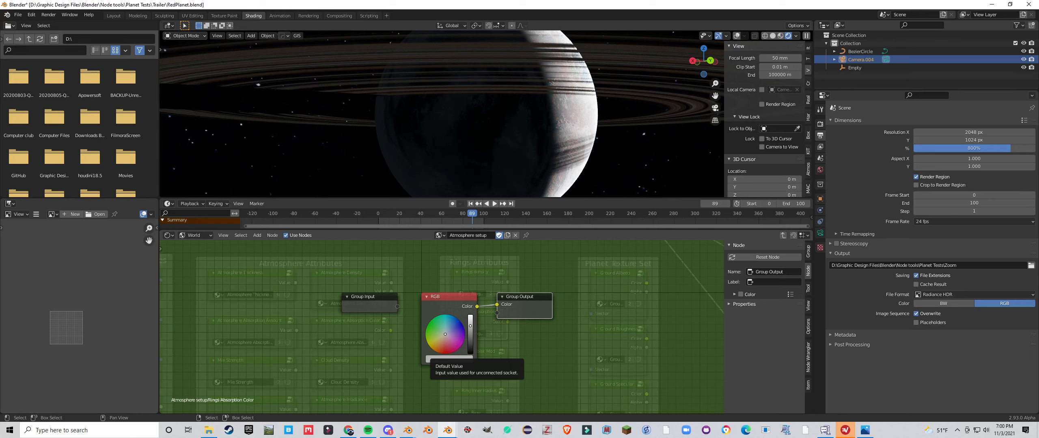
# Try a tan color in the Rings Absorption Color group, undo it and leave the group.
pyautogui.click(441, 341)
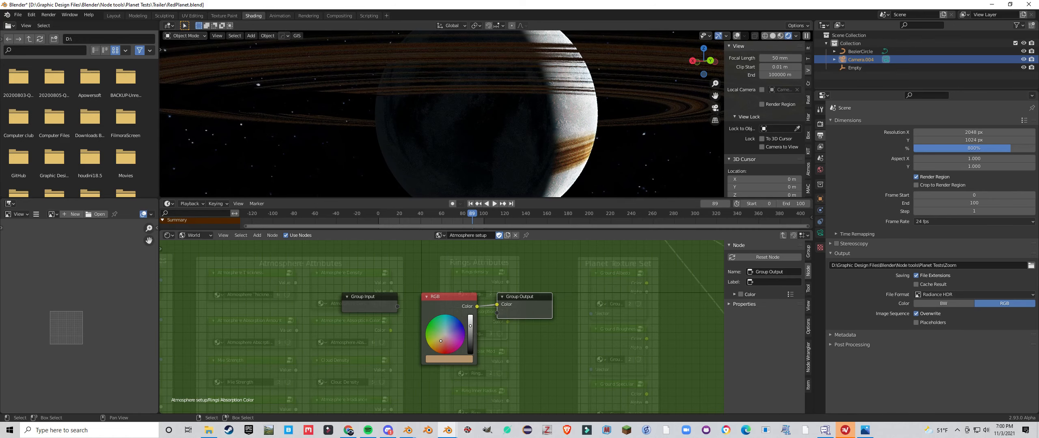
pyautogui.hotkey('ctrl', 'z')
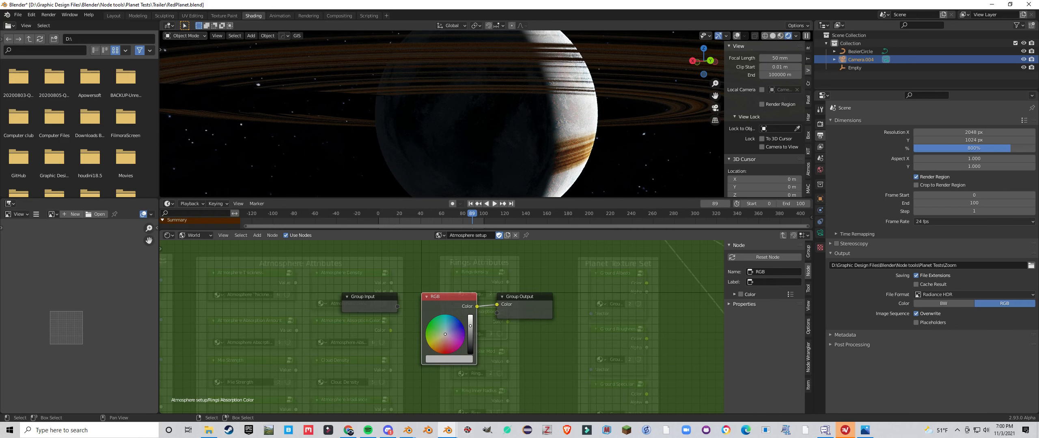
pyautogui.press('Tab')
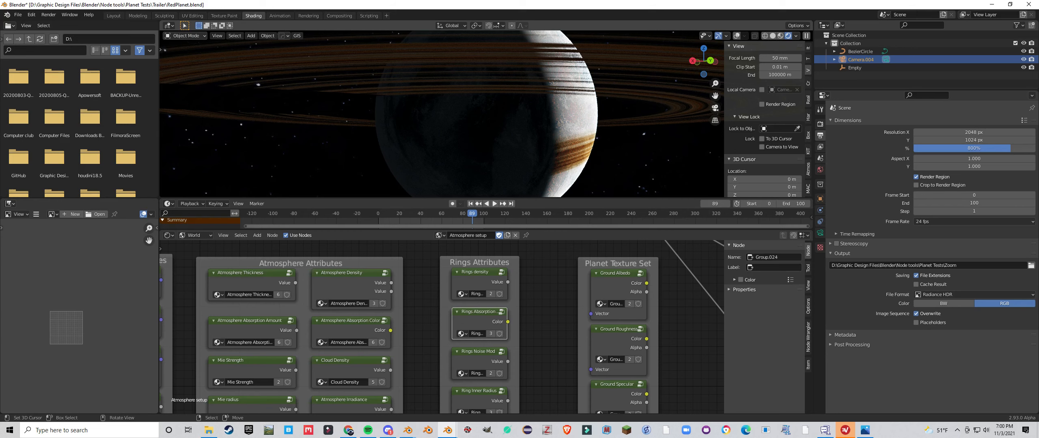
# Inspect the ring shadow on the planet up close, check the value in the Rings Noise Mod group and leave it.
pyautogui.moveTo(487, 122); pyautogui.dragTo(457, 104, button='middle')
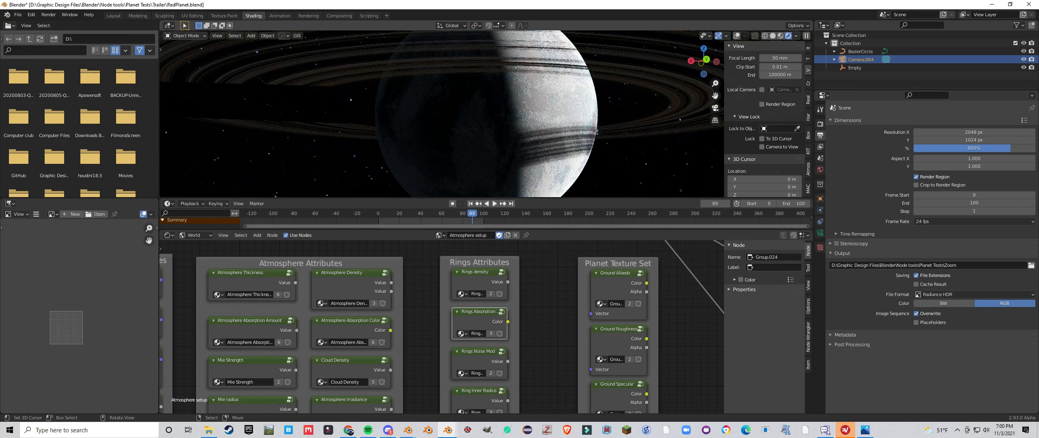
pyautogui.scroll(4, 443, 114)
pyautogui.moveTo(489, 140); pyautogui.dragTo(476, 142, button='middle')
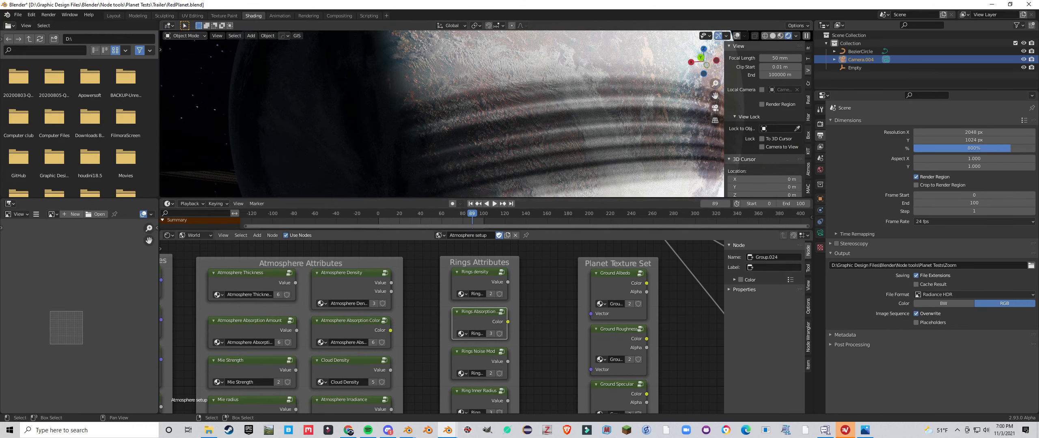
pyautogui.scroll(-5, 475, 143)
pyautogui.moveTo(366, 365); pyautogui.dragTo(396, 317, button='middle')
pyautogui.scroll(-2, 396, 317)
pyautogui.click(494, 309)
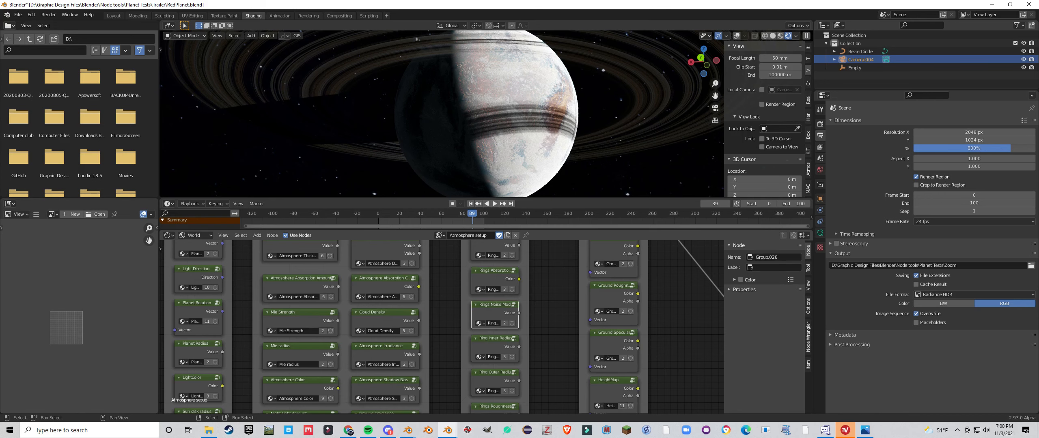
pyautogui.scroll(-3, 427, 302)
pyautogui.press('Tab')
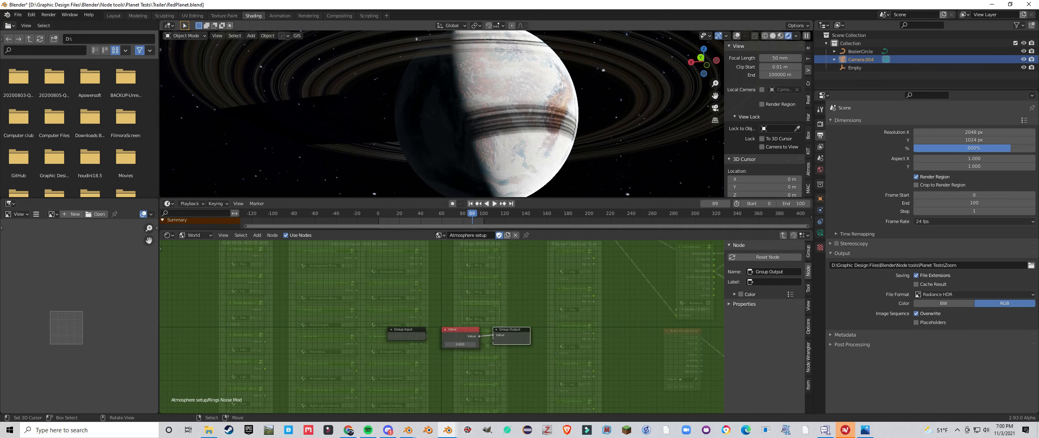
pyautogui.scroll(-3, 486, 113)
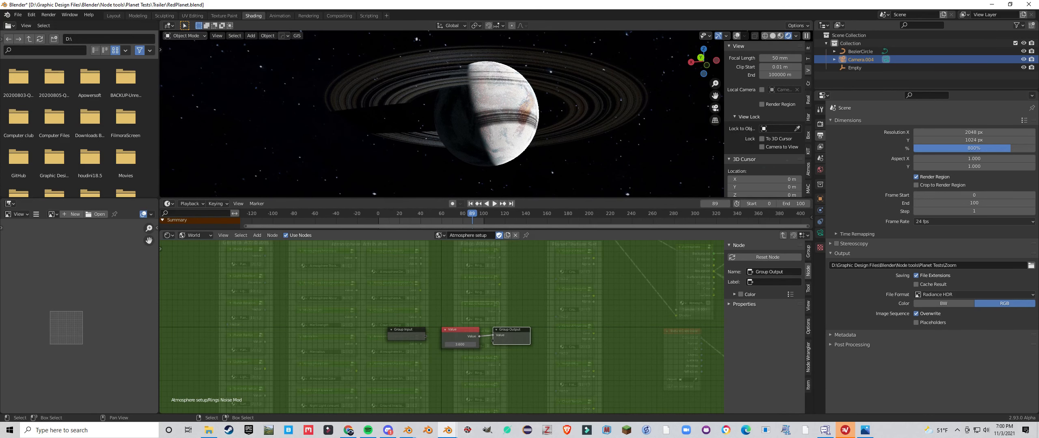
pyautogui.press('Tab')
# Check the values inside the Ring Inner Radius and Ring Outer Radius groups.
pyautogui.moveTo(500, 346); pyautogui.dragTo(496, 328, button='middle')
pyautogui.scroll(3, 496, 328)
pyautogui.click(488, 315)
pyautogui.press('Tab')
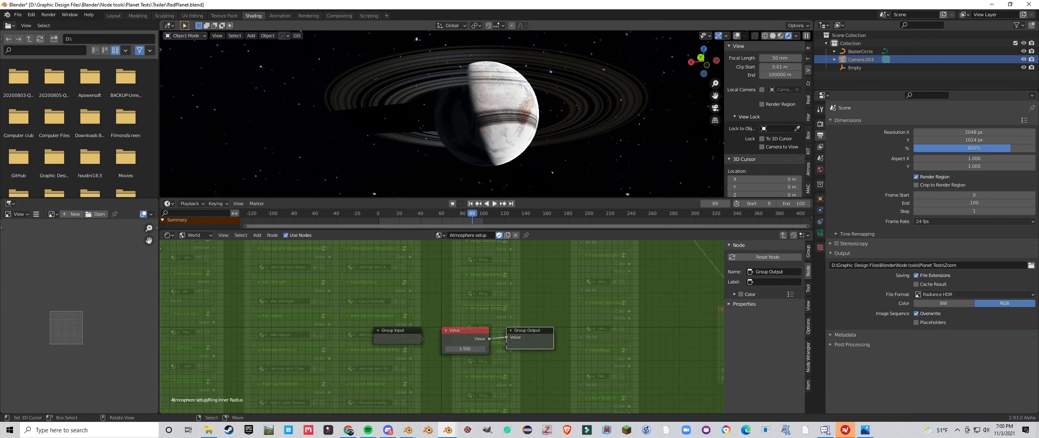
pyautogui.press('Tab')
pyautogui.click(486, 346)
pyautogui.press('Tab')
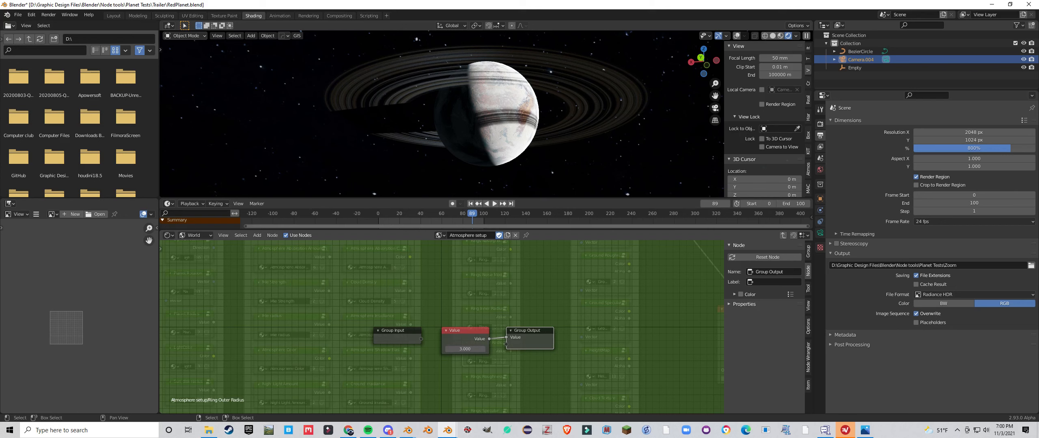
pyautogui.press('Tab')
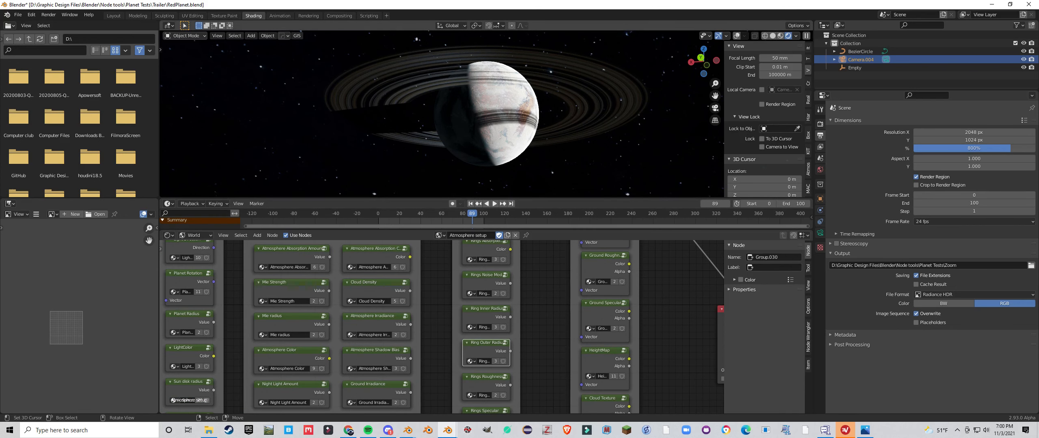
# View the rings from a lower angle and open the Rings Roughness group in the Rings Attributes frame.
pyautogui.moveTo(486, 121); pyautogui.dragTo(486, 88, button='middle')
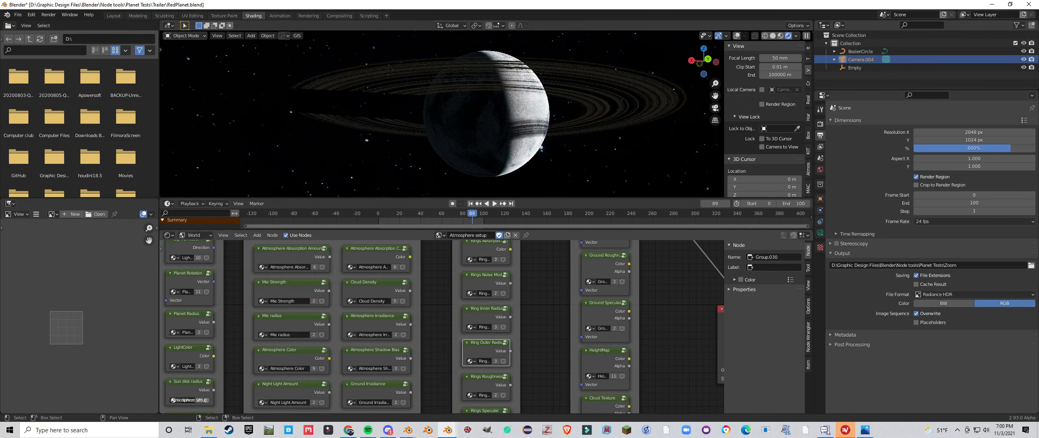
pyautogui.scroll(-1, 467, 252)
pyautogui.scroll(1, 483, 353)
pyautogui.click(483, 358)
pyautogui.press('Tab')
pyautogui.scroll(-2, 442, 327)
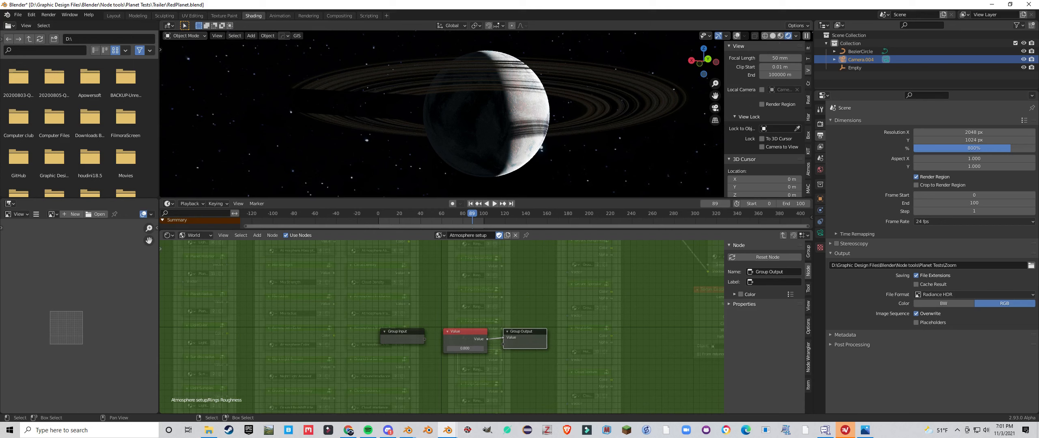
# View the rings from the planet's dark side and set the Rings Roughness value to 0.1.
pyautogui.moveTo(486, 113); pyautogui.dragTo(543, 117, button='middle')
pyautogui.scroll(2, 486, 113)
pyautogui.click(463, 347)
pyautogui.write('0.1')
pyautogui.press('Return')
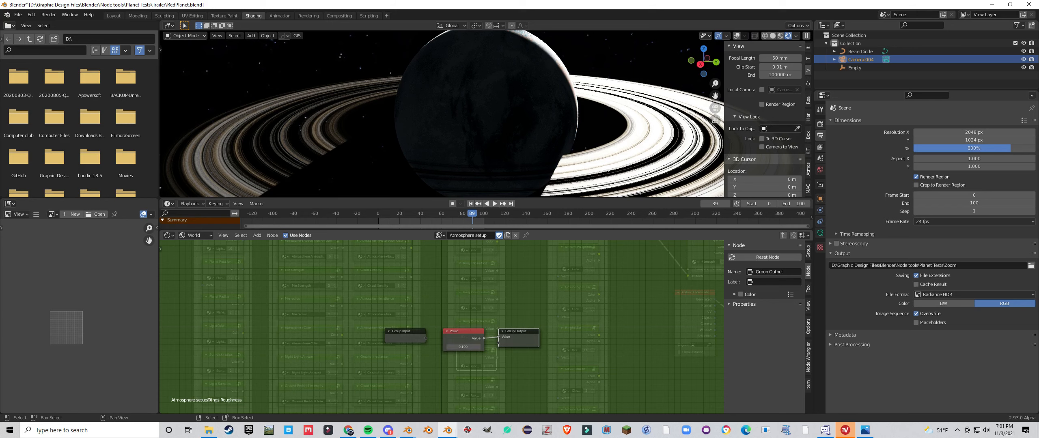
# Set the Rings Roughness value to 0.8 and leave the group.
pyautogui.moveTo(525, 118); pyautogui.dragTo(518, 96, button='middle')
pyautogui.click(464, 347)
pyautogui.write('0.8')
pyautogui.press('Return')
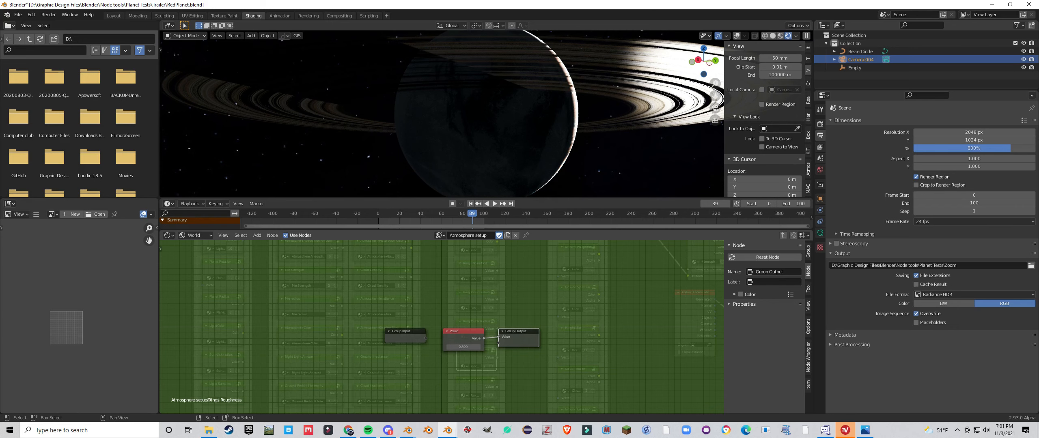
pyautogui.press('Tab')
# Open the Rings Atmosphere Illumination group in the Rings Attributes frame, check its value and leave the group.
pyautogui.moveTo(443, 345); pyautogui.dragTo(435, 309, button='middle')
pyautogui.scroll(-3, 442, 327)
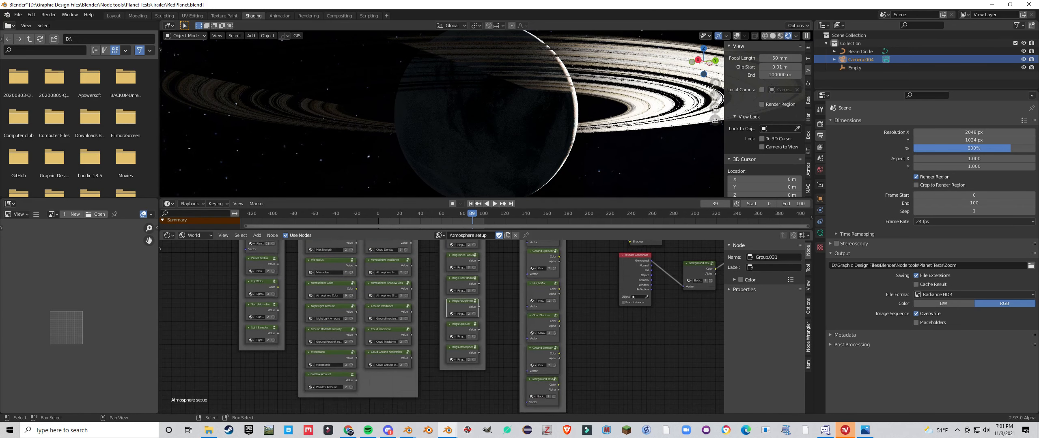
pyautogui.click(462, 352)
pyautogui.press('Tab')
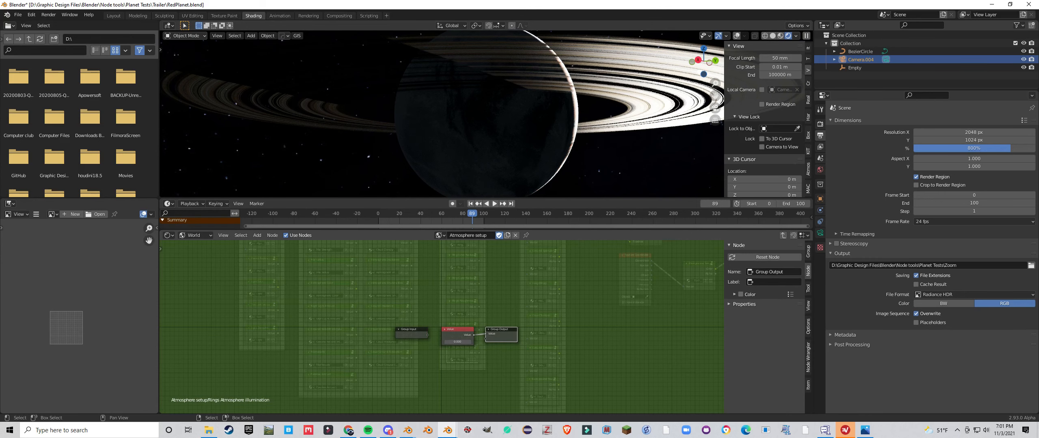
pyautogui.press('Tab')
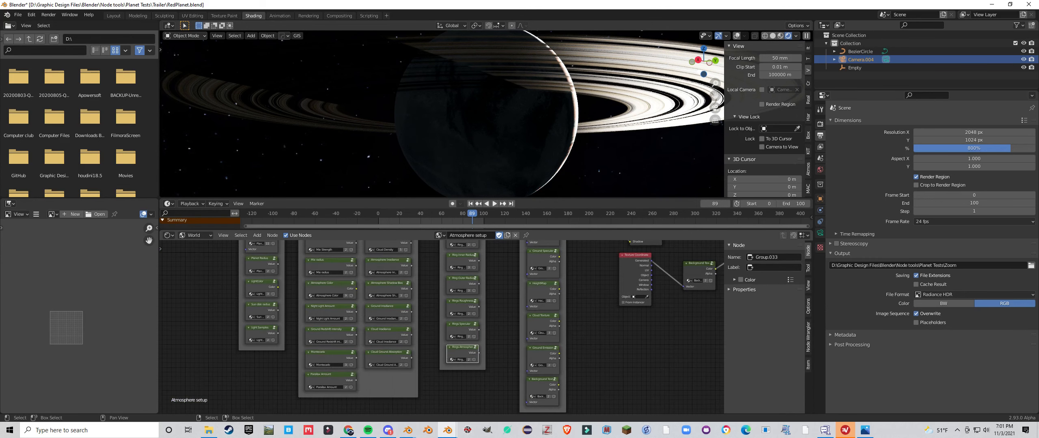
pyautogui.press('Tab')
pyautogui.scroll(6, 442, 328)
pyautogui.press('Tab')
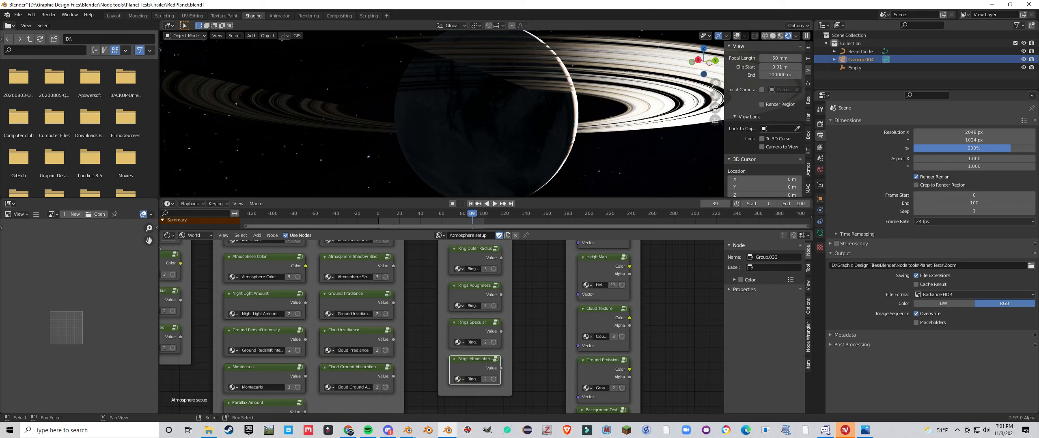
# Reopen the Rings Atmosphere Illumination group, examine the rings around the planet's lit side and return to the main node tree.
pyautogui.moveTo(516, 114); pyautogui.dragTo(426, 129, button='middle')
pyautogui.press('Tab')
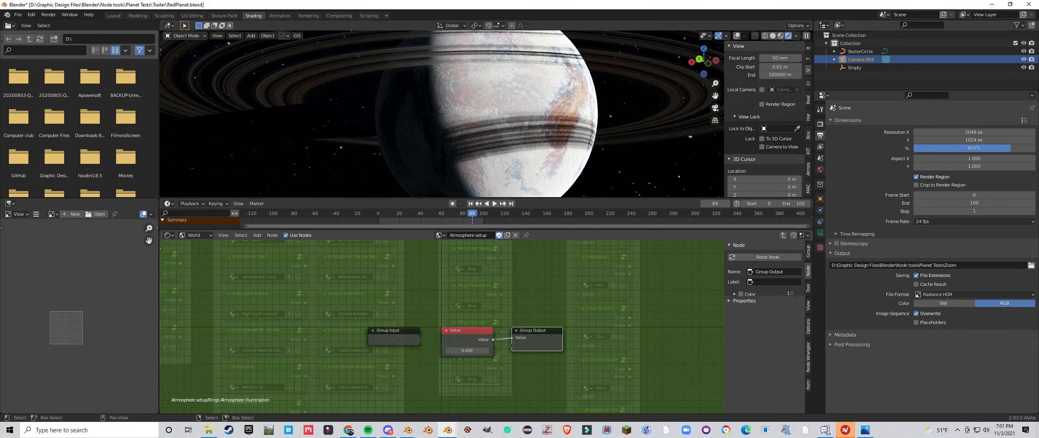
pyautogui.moveTo(578, 102); pyautogui.dragTo(564, 156, button='middle')
pyautogui.scroll(1, 570, 108)
pyautogui.press('Tab')
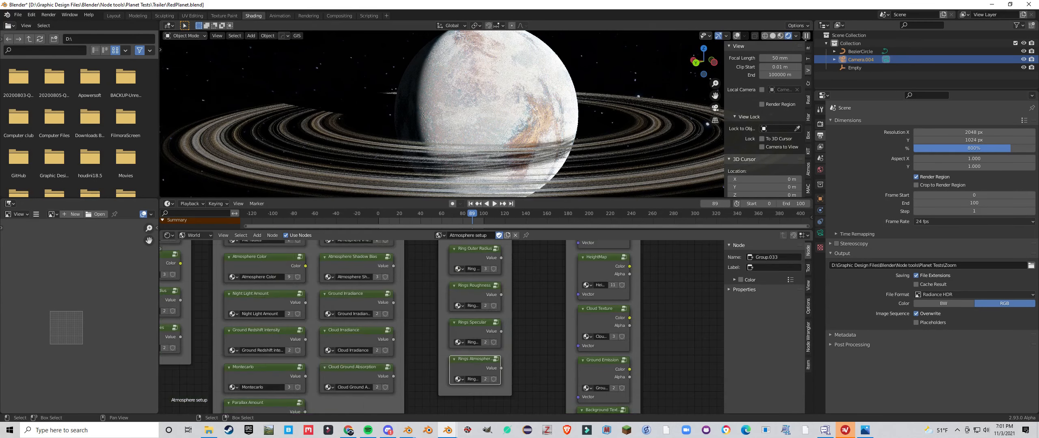
# Examine the Planet Texture Set frame and the shader nodes leading to the world output, leaving nothing selected.
pyautogui.click(446, 301)
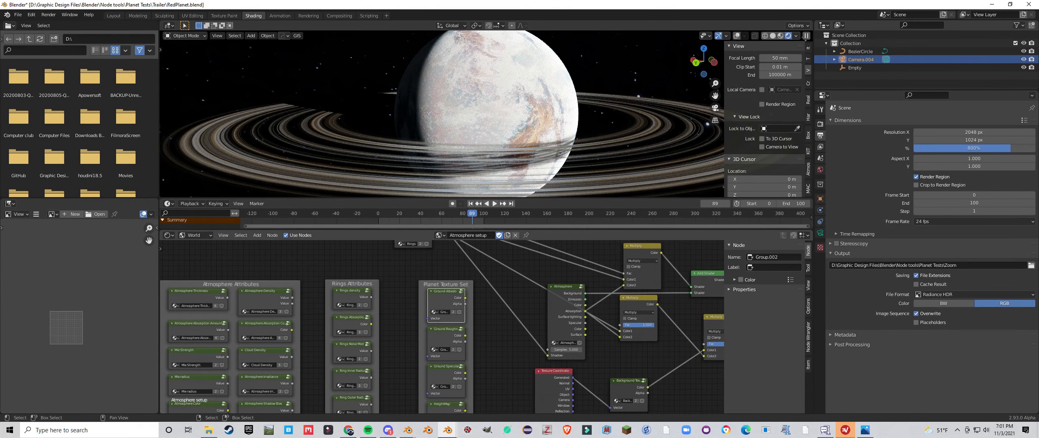
pyautogui.scroll(-5, 442, 327)
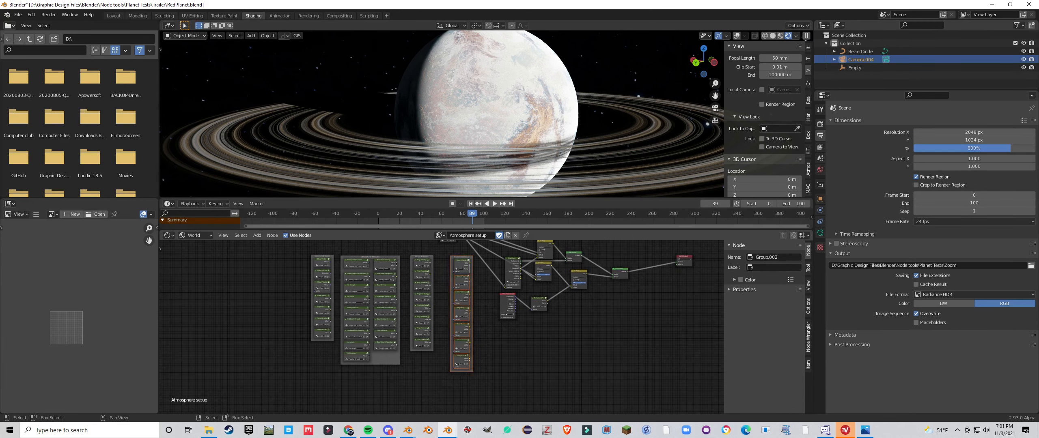
pyautogui.scroll(3, 451, 292)
pyautogui.hotkey('alt', 'a')
pyautogui.moveTo(503, 292); pyautogui.dragTo(492, 329, button='middle')
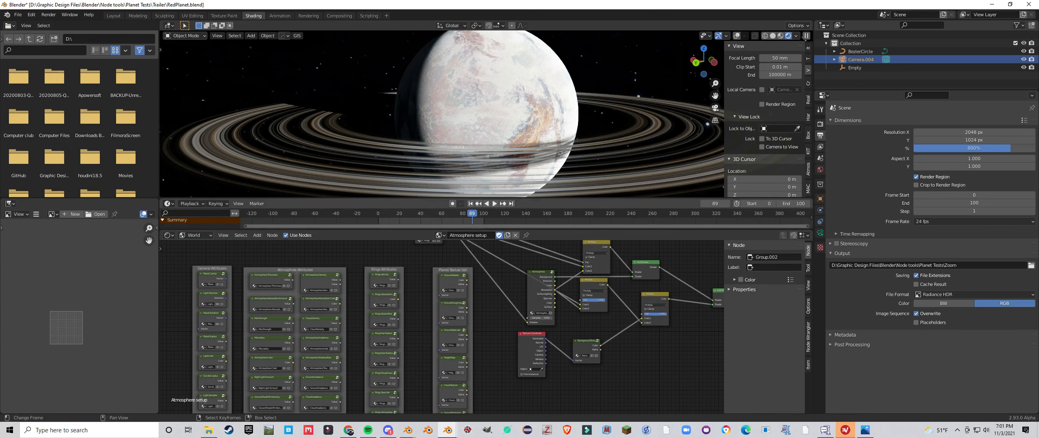
pyautogui.scroll(-2, 441, 327)
pyautogui.moveTo(487, 323); pyautogui.dragTo(341, 353, button='middle')
pyautogui.scroll(7, 441, 326)
pyautogui.scroll(-7, 442, 327)
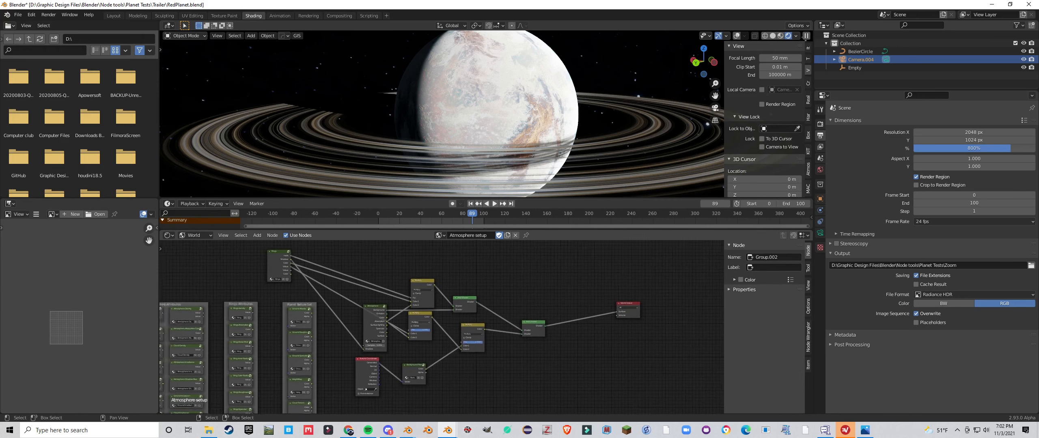
pyautogui.scroll(3, 443, 327)
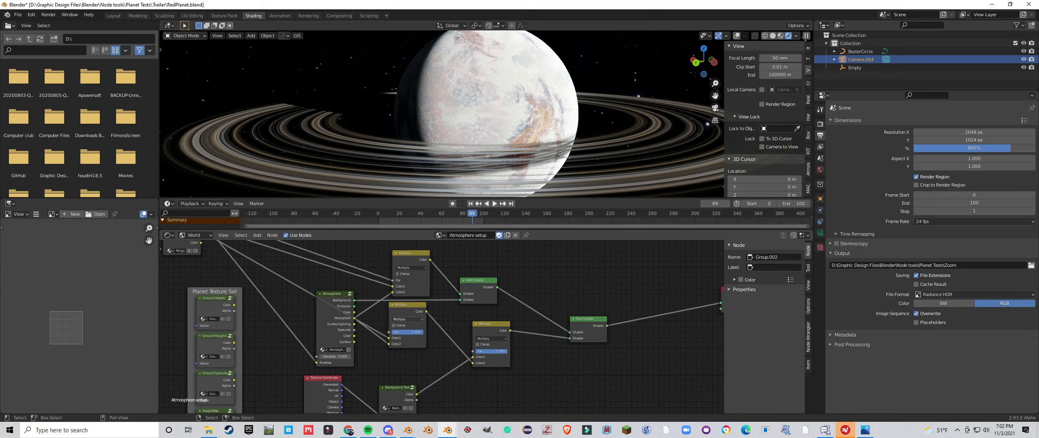
pyautogui.scroll(1, 486, 114)
# Examine the planet's rings, day-night boundary and surface relief up close in the viewport.
pyautogui.moveTo(487, 114); pyautogui.dragTo(517, 115, button='middle')
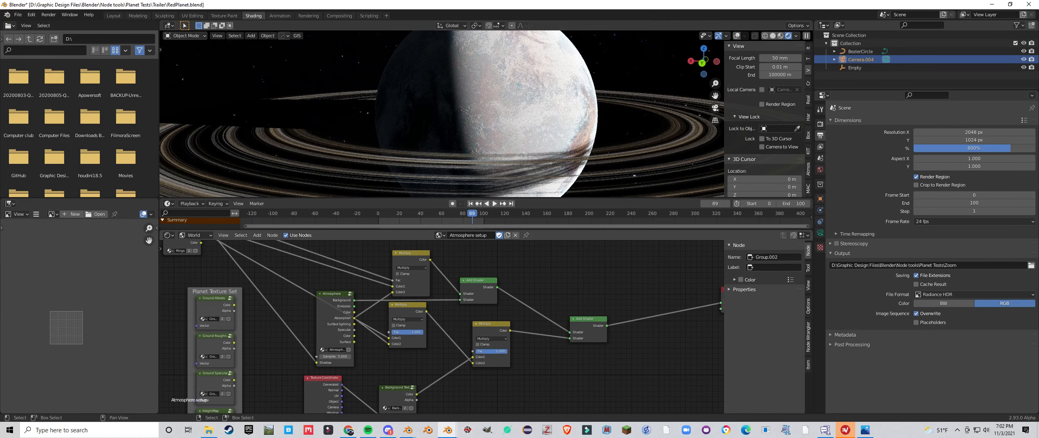
pyautogui.scroll(-2, 660, 289)
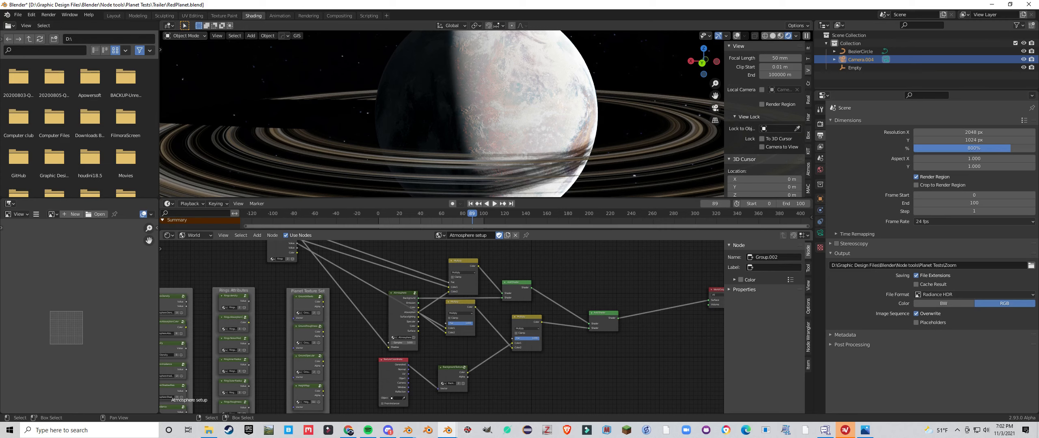
pyautogui.moveTo(441, 102); pyautogui.dragTo(650, 86, button='middle')
pyautogui.scroll(3, 416, 143)
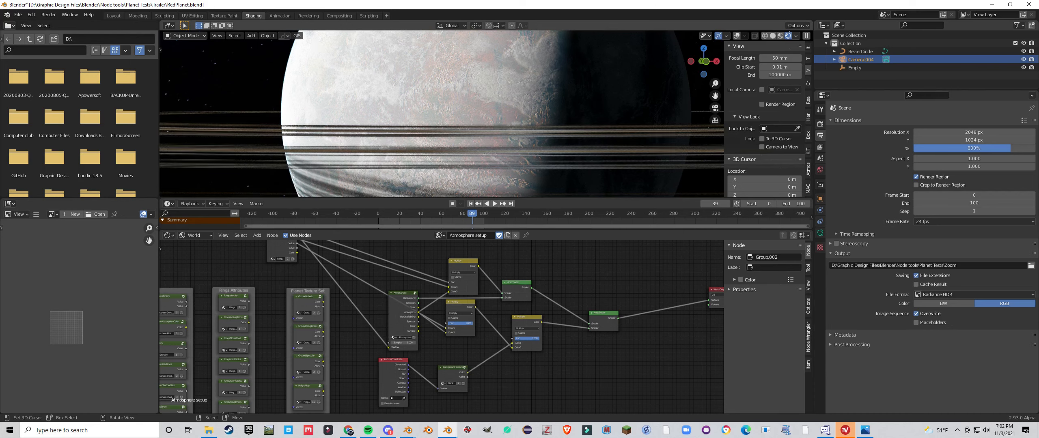
pyautogui.moveTo(422, 113); pyautogui.dragTo(415, 137, button='middle')
pyautogui.scroll(2, 407, 137)
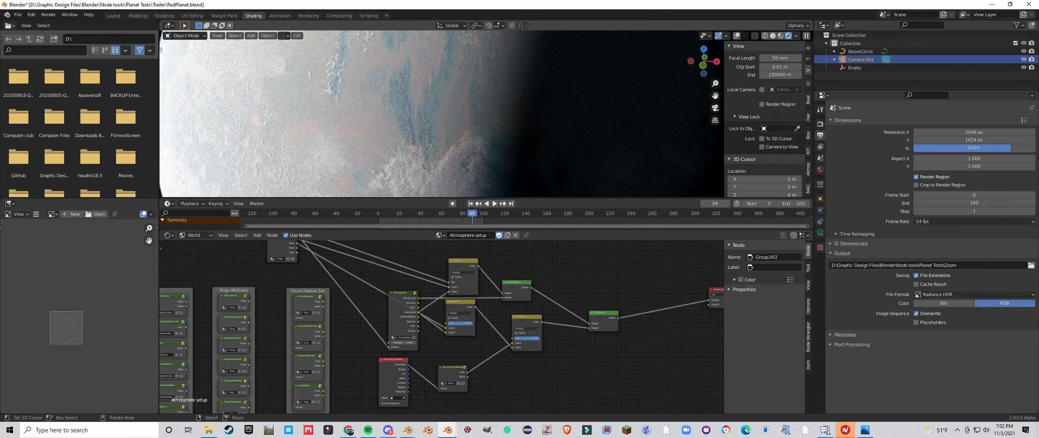
pyautogui.moveTo(415, 137); pyautogui.dragTo(421, 154, button='middle')
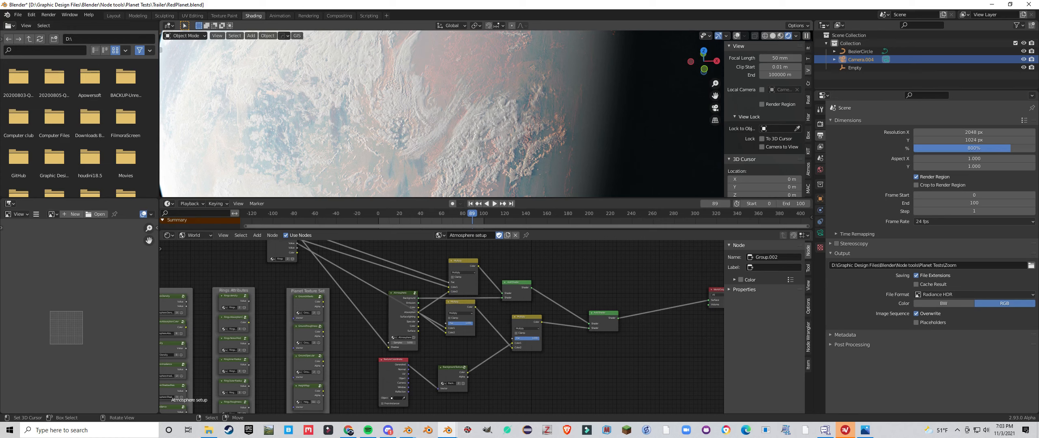
# Examine the nodes of the Planet Texture Set frame and its neighbouring attribute frames in the node tree.
pyautogui.scroll(-4, 487, 327)
pyautogui.moveTo(446, 366); pyautogui.dragTo(544, 286, button='middle')
pyautogui.scroll(4, 446, 339)
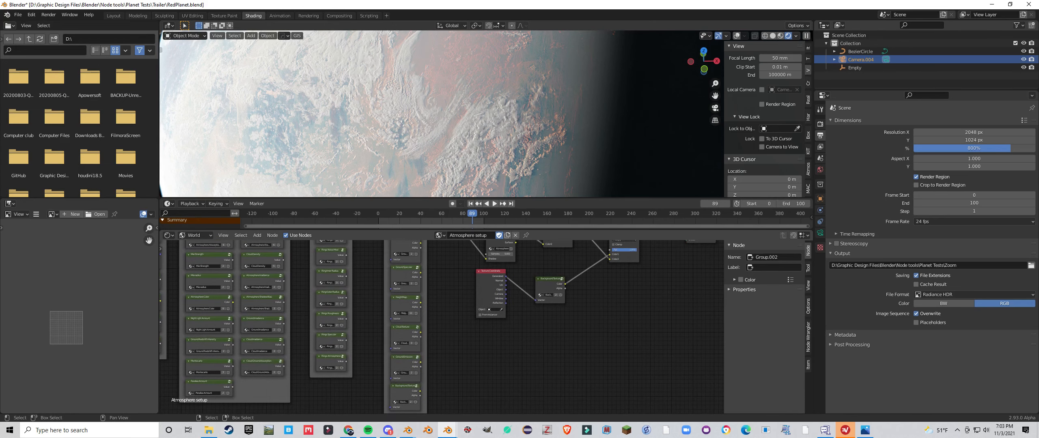
pyautogui.scroll(3, 443, 330)
pyautogui.moveTo(442, 330); pyautogui.dragTo(444, 292, button='middle')
pyautogui.scroll(-1, 442, 328)
pyautogui.scroll(2, 442, 327)
pyautogui.scroll(-4, 441, 327)
pyautogui.moveTo(442, 328); pyautogui.dragTo(467, 297, button='middle')
pyautogui.scroll(1, 442, 327)
pyautogui.scroll(-4, 442, 327)
pyautogui.scroll(-5, 442, 328)
pyautogui.moveTo(441, 327); pyautogui.dragTo(517, 319, button='middle')
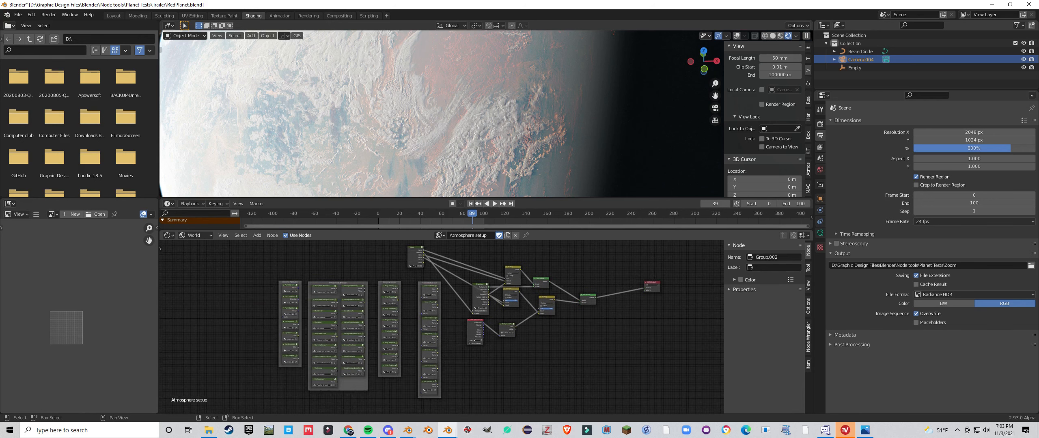
# Shift the Cloud Texture node inside the Planet Texture Set frame and move it back in line with its column.
pyautogui.moveTo(234, 282); pyautogui.dragTo(347, 331)
pyautogui.moveTo(429, 352); pyautogui.dragTo(433, 358)
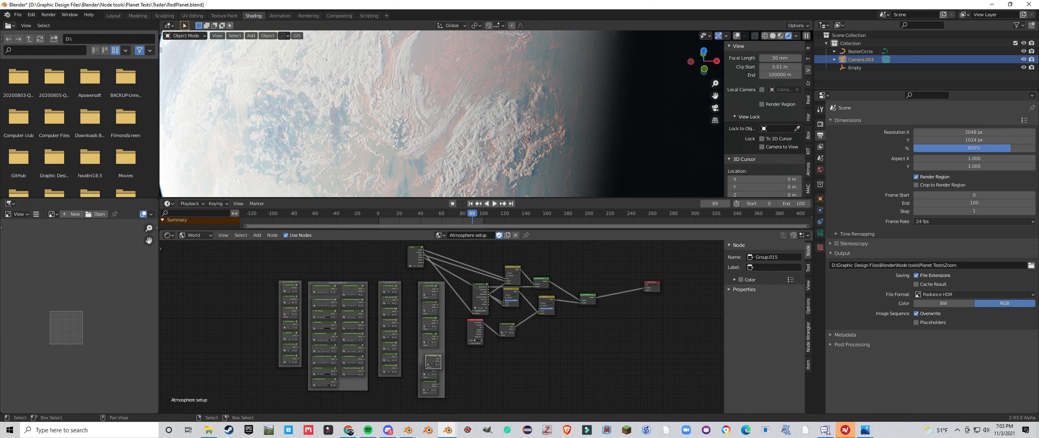
pyautogui.scroll(5, 433, 358)
pyautogui.moveTo(433, 358); pyautogui.dragTo(436, 333, button='middle')
pyautogui.scroll(4, 436, 333)
pyautogui.moveTo(432, 359); pyautogui.dragTo(424, 346)
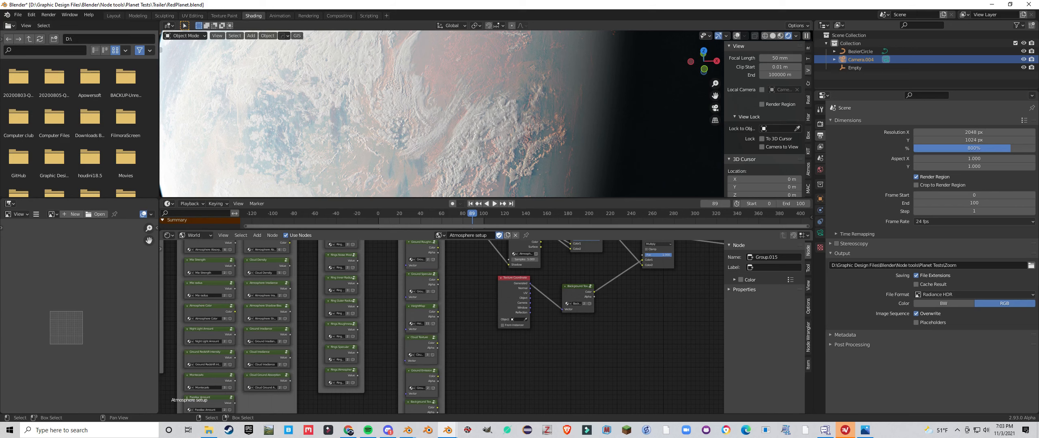
# Examine the planet with its rings from farther out and the attribute frames from General Attributes to Planet Texture Set.
pyautogui.scroll(-1, 442, 328)
pyautogui.scroll(-1, 442, 114)
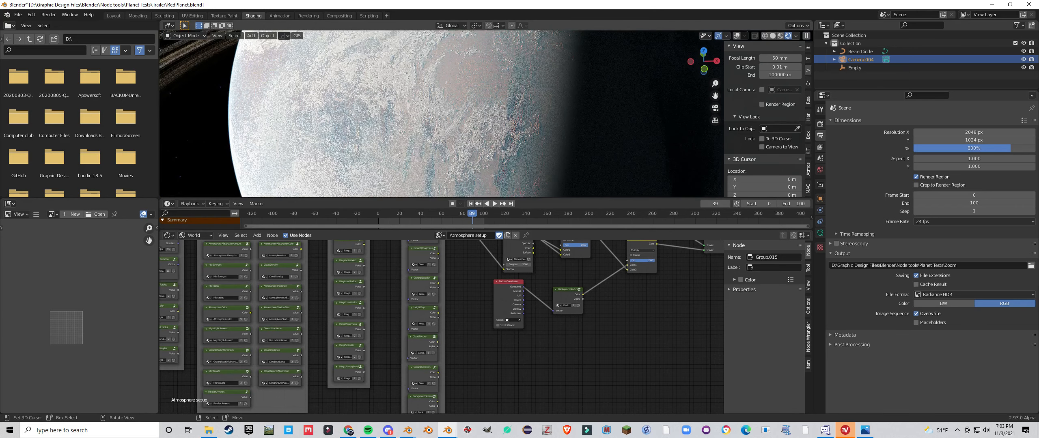
pyautogui.scroll(-2, 486, 113)
pyautogui.moveTo(486, 114); pyautogui.dragTo(467, 120, button='middle')
pyautogui.scroll(-1, 441, 327)
pyautogui.moveTo(406, 309); pyautogui.dragTo(607, 374, button='middle')
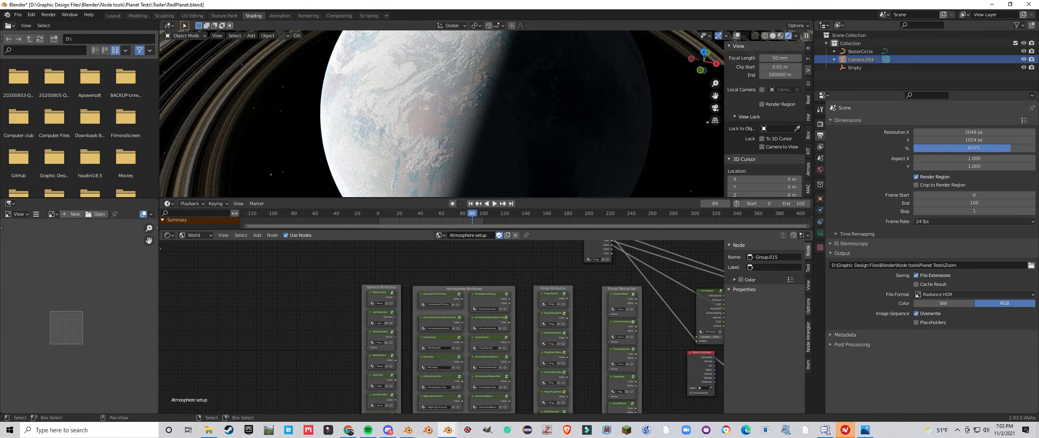
pyautogui.scroll(4, 484, 390)
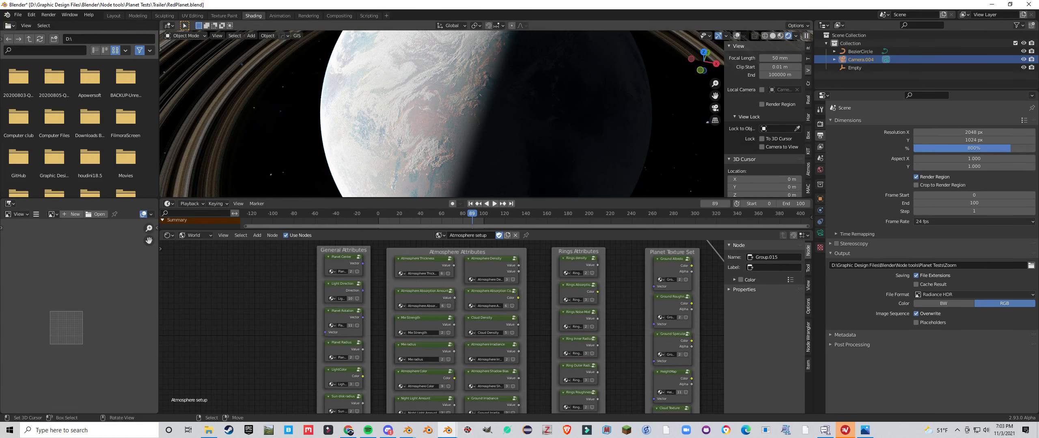
pyautogui.moveTo(483, 113); pyautogui.dragTo(451, 120, button='middle')
# Edit the Z coordinate inside the Planet Center group and return to the main node tree.
pyautogui.click(342, 257)
pyautogui.press('Tab')
pyautogui.click(454, 335)
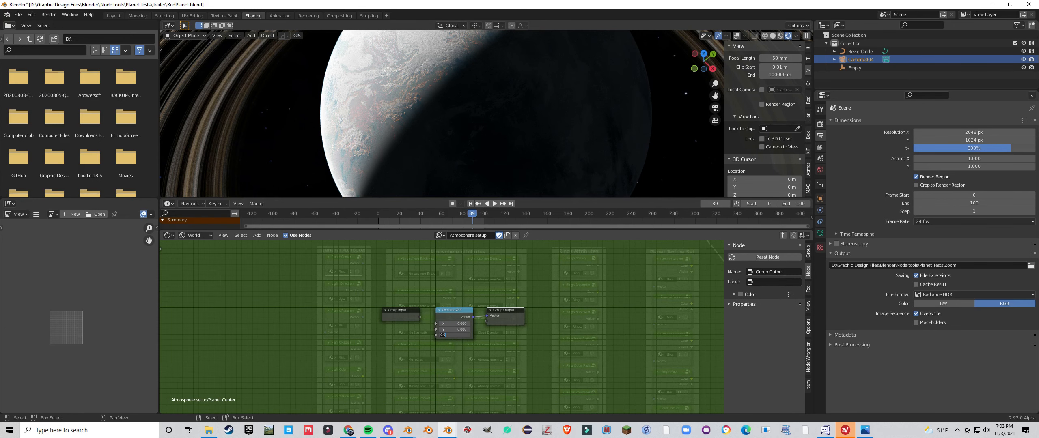
pyautogui.press('Tab')
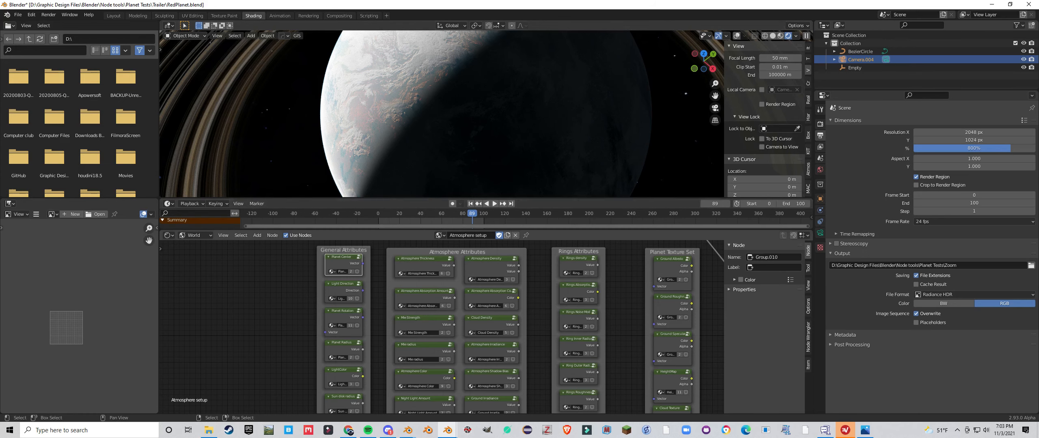
# Inspect the planet's horizon from near ground level and undo the last change.
pyautogui.moveTo(442, 114); pyautogui.dragTo(415, 115, button='middle')
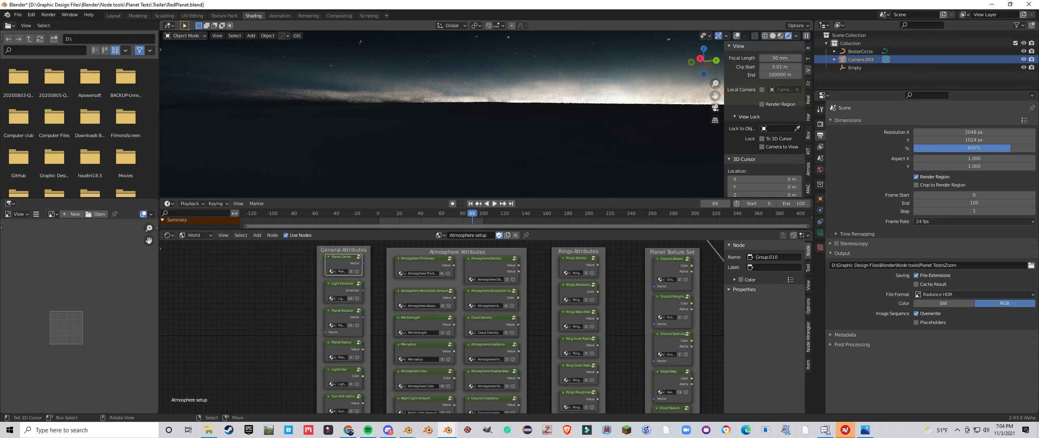
pyautogui.moveTo(453, 93); pyautogui.dragTo(461, 93, button='middle')
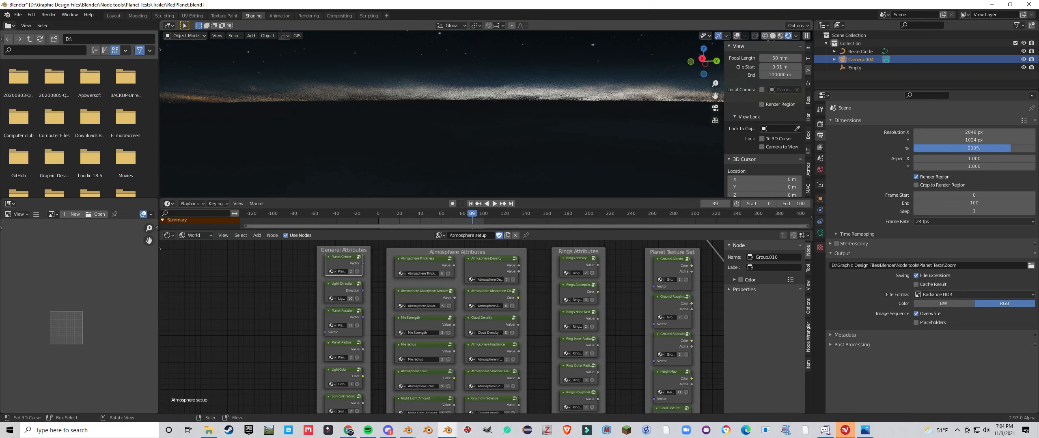
pyautogui.hotkey('ctrl', 'z')
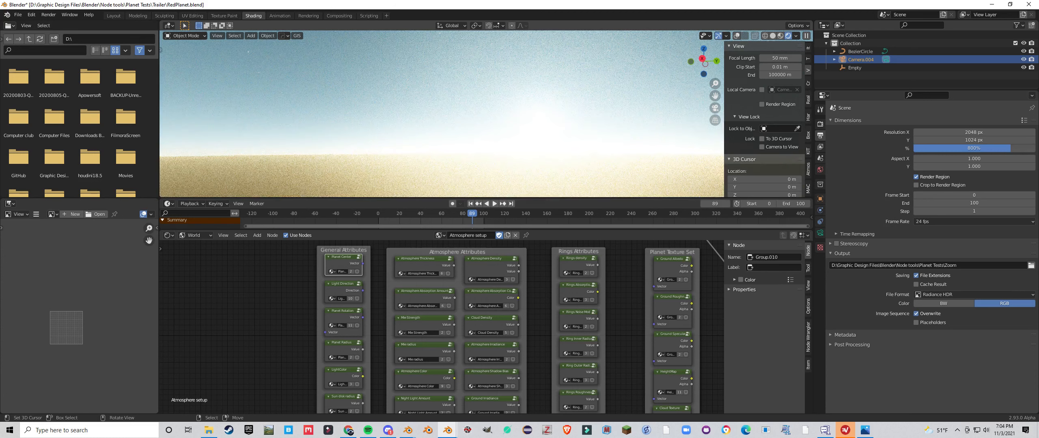
# Set the Vector Rotate angle inside the Planet Rotation group to 111°.
pyautogui.click(344, 316)
pyautogui.press('Tab')
pyautogui.scroll(4, 403, 353)
pyautogui.click(402, 366)
pyautogui.write('111')
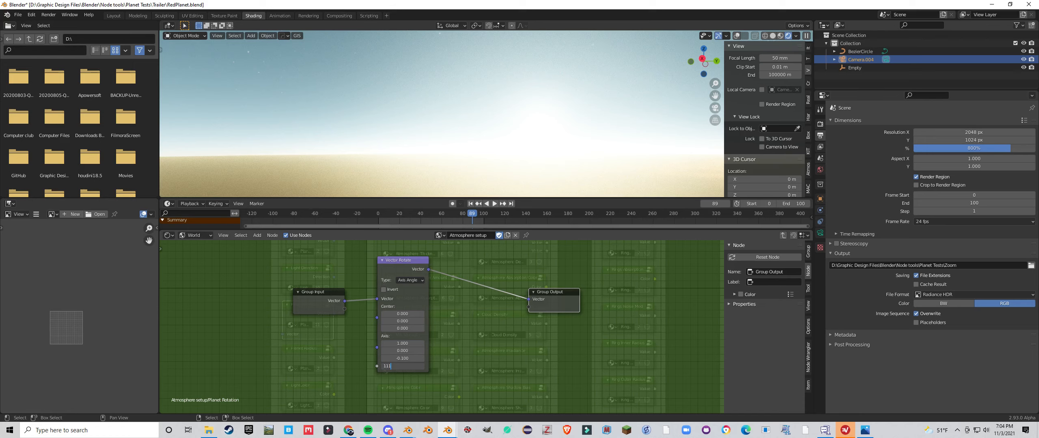
pyautogui.press('Return')
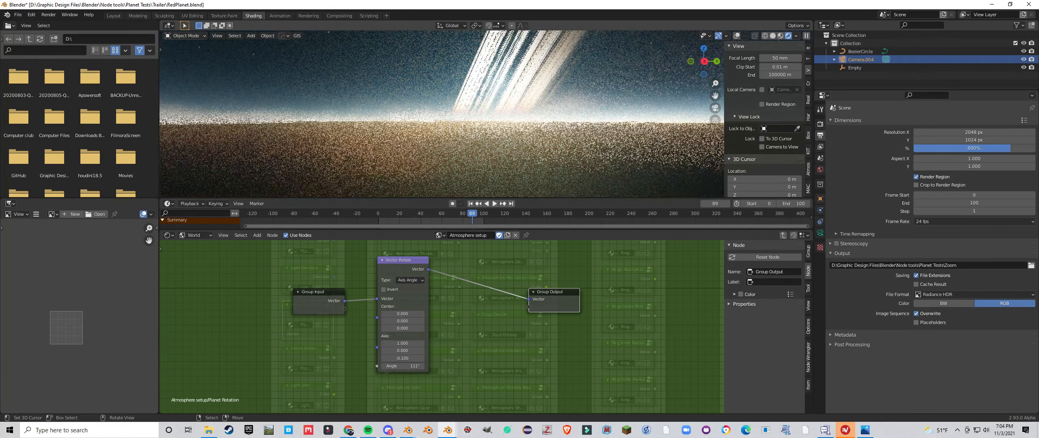
pyautogui.moveTo(482, 121)
pyautogui.mouseDown(button='middle')
pyautogui.moveTo(468, 105)
pyautogui.moveTo(486, 127)
pyautogui.moveTo(540, 127)
pyautogui.moveTo(484, 116)
pyautogui.mouseUp(button='middle')
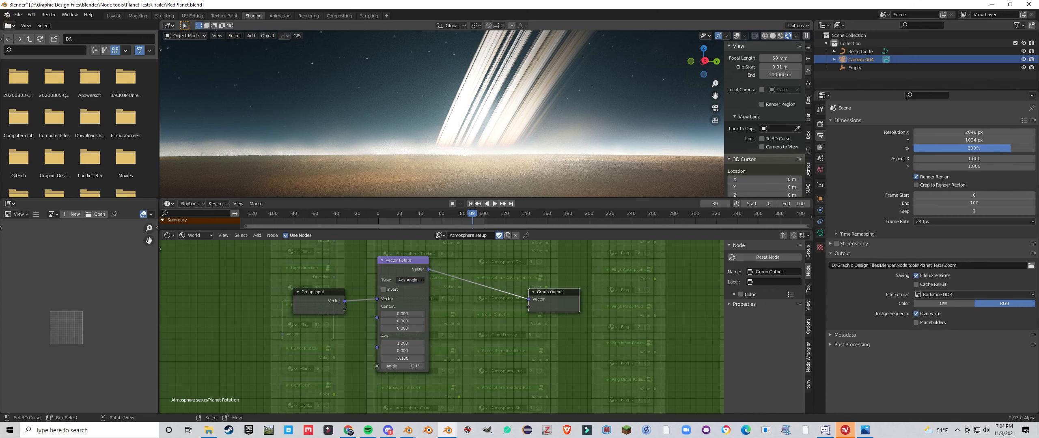
# Leave the Planet Rotation group and set the value inside the Cloud Density group to 0.
pyautogui.press('Tab')
pyautogui.click(509, 324)
pyautogui.press('Tab')
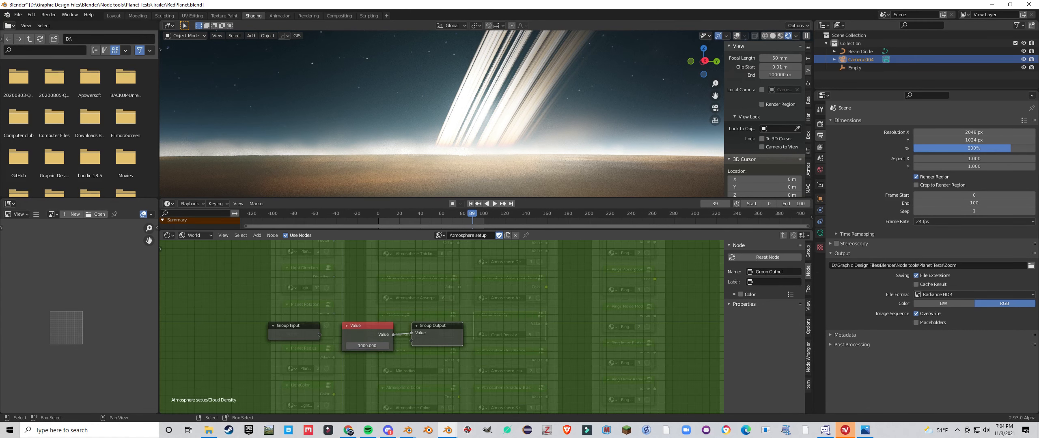
pyautogui.click(367, 346)
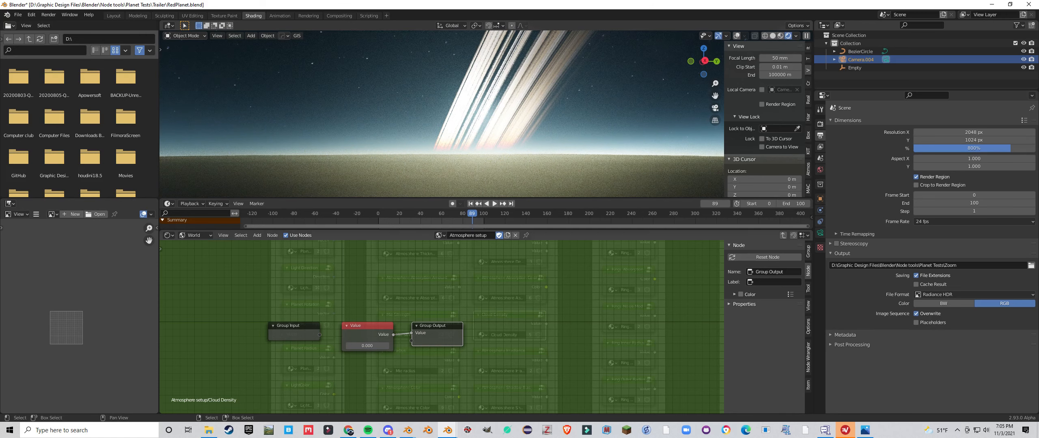
# Examine the cloudless planet's horizon, atmosphere glow, rings and night side from several angles, and leave the Cloud Density group.
pyautogui.moveTo(443, 113)
pyautogui.mouseDown(button='middle')
pyautogui.moveTo(534, 126)
pyautogui.moveTo(454, 113)
pyautogui.mouseUp(button='middle')
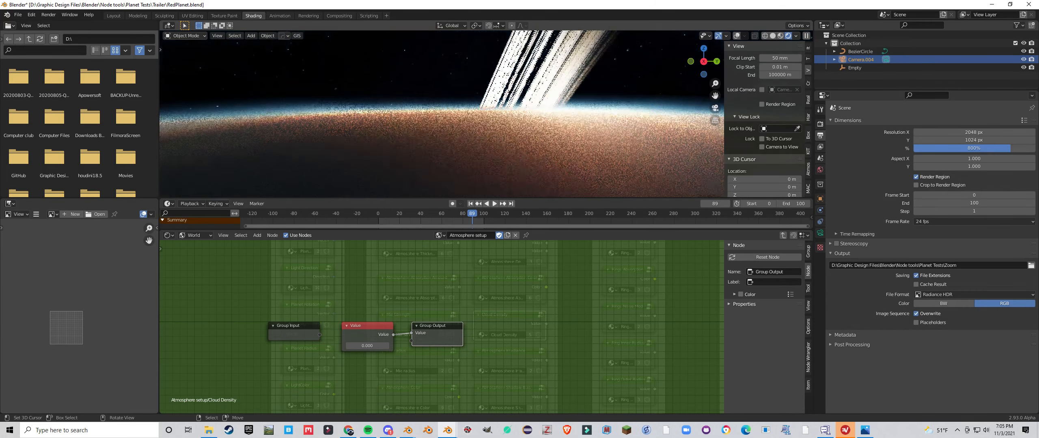
pyautogui.moveTo(454, 114)
pyautogui.mouseDown(button='middle')
pyautogui.moveTo(436, 134)
pyautogui.moveTo(467, 121)
pyautogui.moveTo(459, 127)
pyautogui.moveTo(459, 112)
pyautogui.mouseUp(button='middle')
pyautogui.moveTo(432, 81)
pyautogui.mouseDown(button='middle')
pyautogui.moveTo(465, 100)
pyautogui.moveTo(431, 78)
pyautogui.moveTo(422, 89)
pyautogui.mouseUp(button='middle')
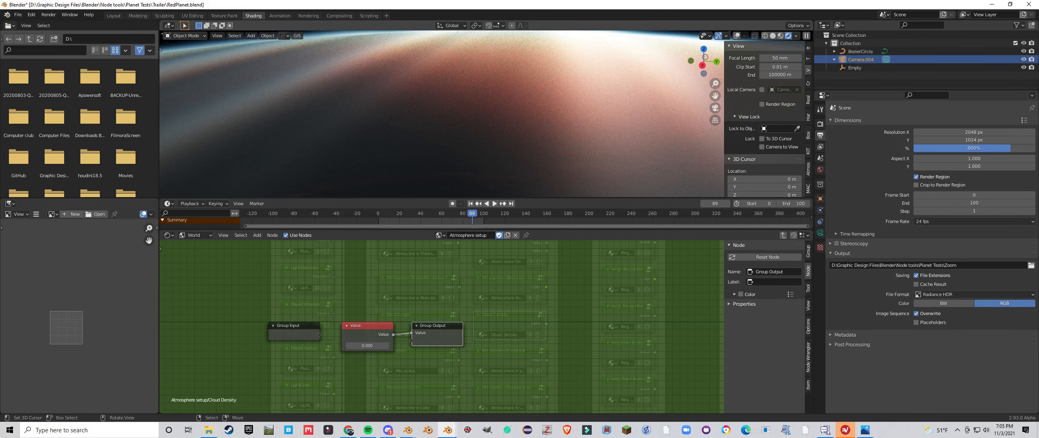
pyautogui.moveTo(422, 89); pyautogui.dragTo(452, 83, button='middle')
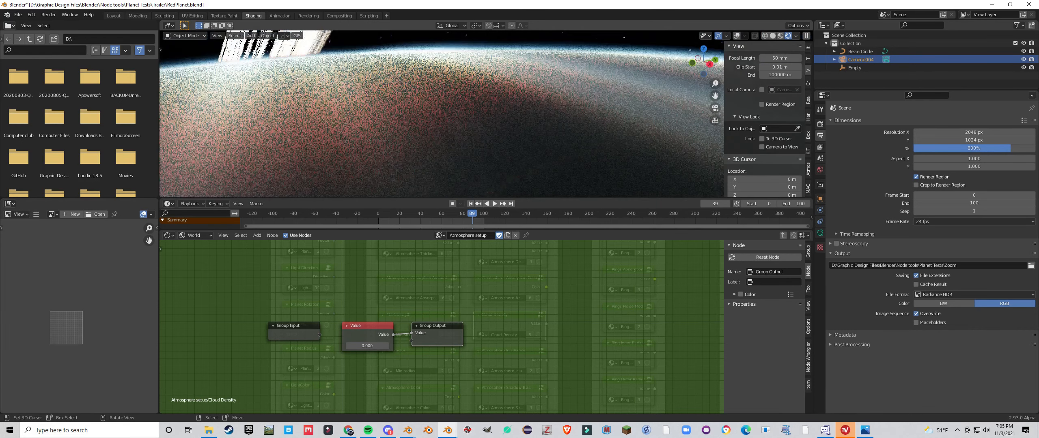
pyautogui.scroll(-7, 452, 83)
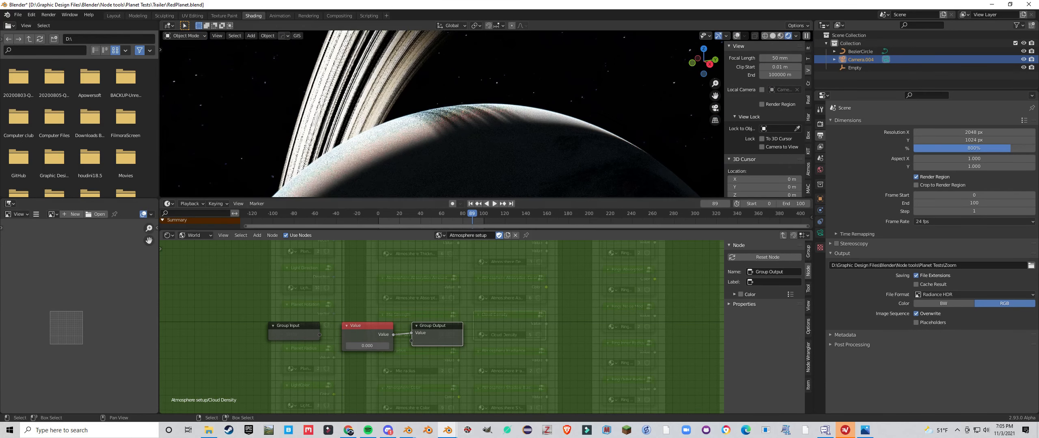
pyautogui.moveTo(453, 121)
pyautogui.mouseDown(button='middle')
pyautogui.moveTo(443, 63)
pyautogui.moveTo(442, 119)
pyautogui.moveTo(460, 120)
pyautogui.moveTo(439, 126)
pyautogui.mouseUp(button='middle')
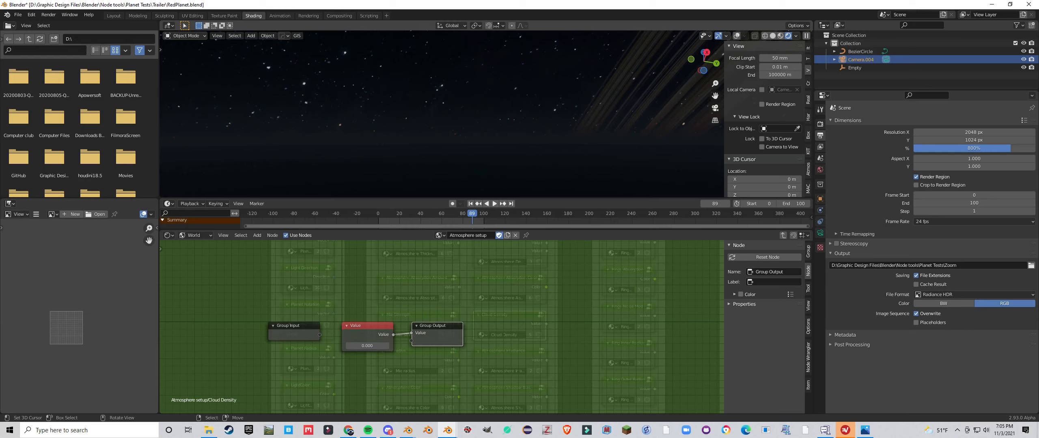
pyautogui.moveTo(439, 126); pyautogui.dragTo(445, 139, button='middle')
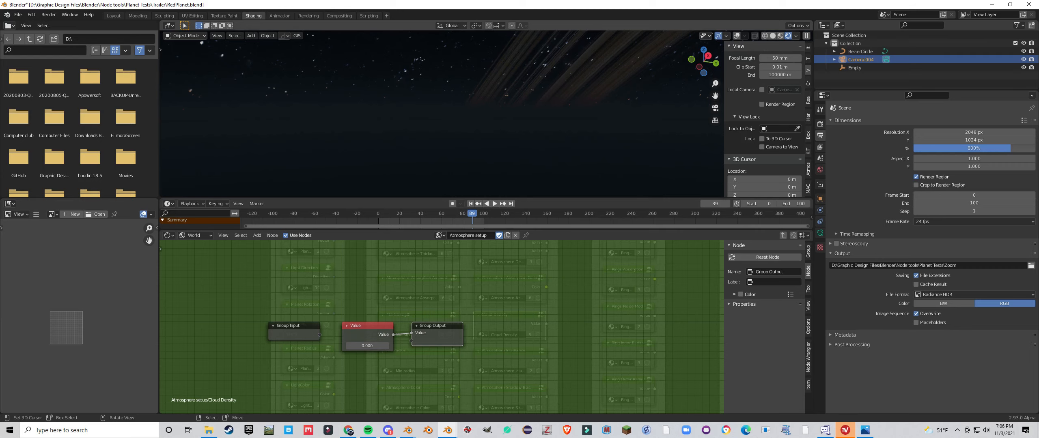
pyautogui.moveTo(445, 140); pyautogui.dragTo(436, 168, button='middle')
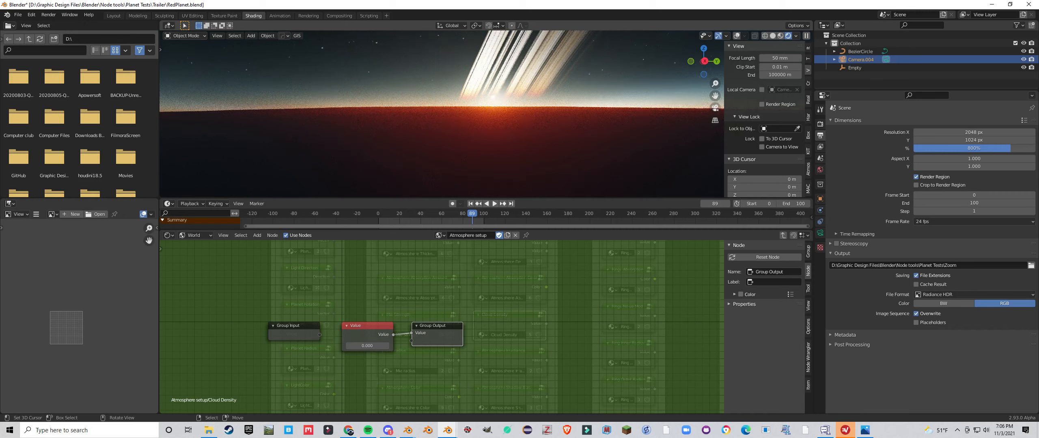
pyautogui.keyDown('shift'); pyautogui.moveTo(436, 169); pyautogui.dragTo(435, 183, button='middle'); pyautogui.keyUp('shift')
pyautogui.press('Tab')
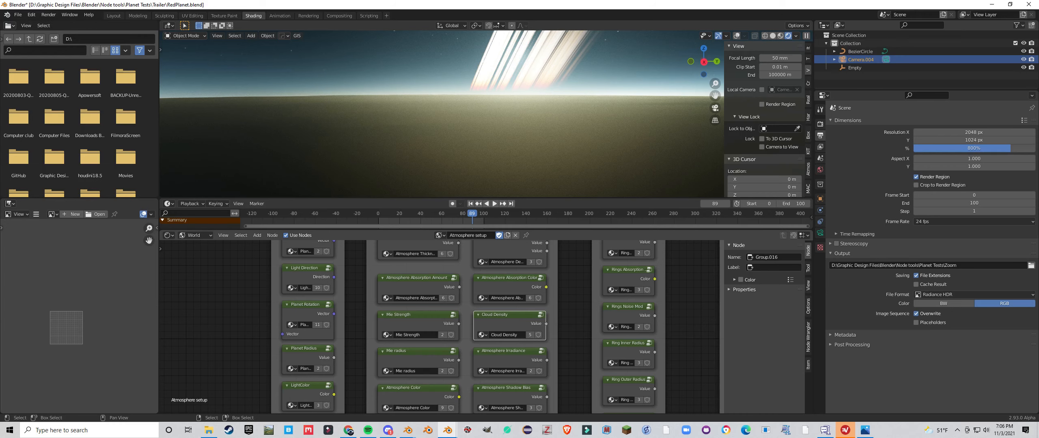
# Examine the planet's horizon and ring shadows in the viewport and the lower nodes of the attribute frames.
pyautogui.moveTo(442, 114); pyautogui.dragTo(399, 110, button='middle')
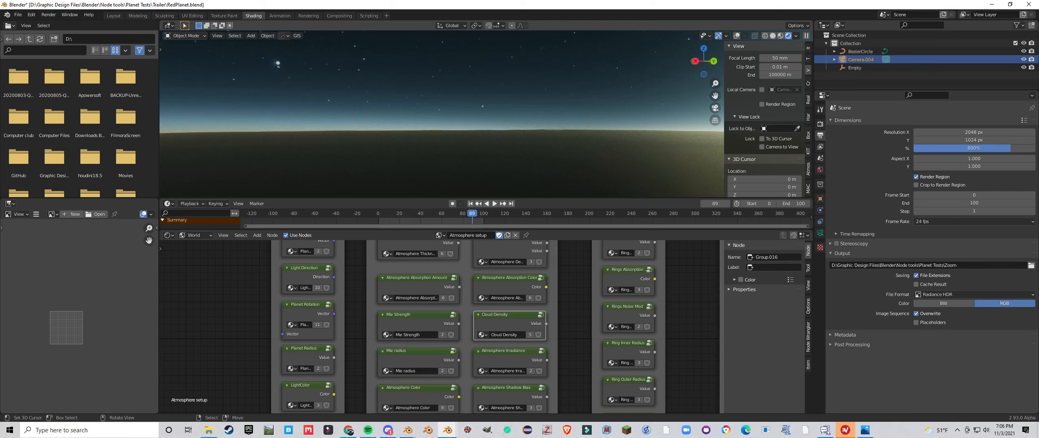
pyautogui.moveTo(399, 109); pyautogui.dragTo(544, 149, button='middle')
pyautogui.scroll(-6, 488, 325)
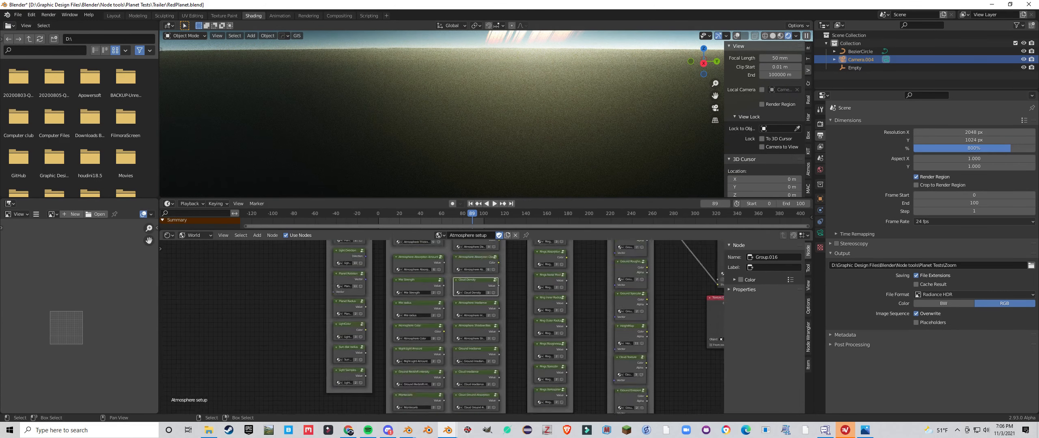
pyautogui.moveTo(507, 345); pyautogui.dragTo(435, 264, button='middle')
pyautogui.scroll(2, 443, 328)
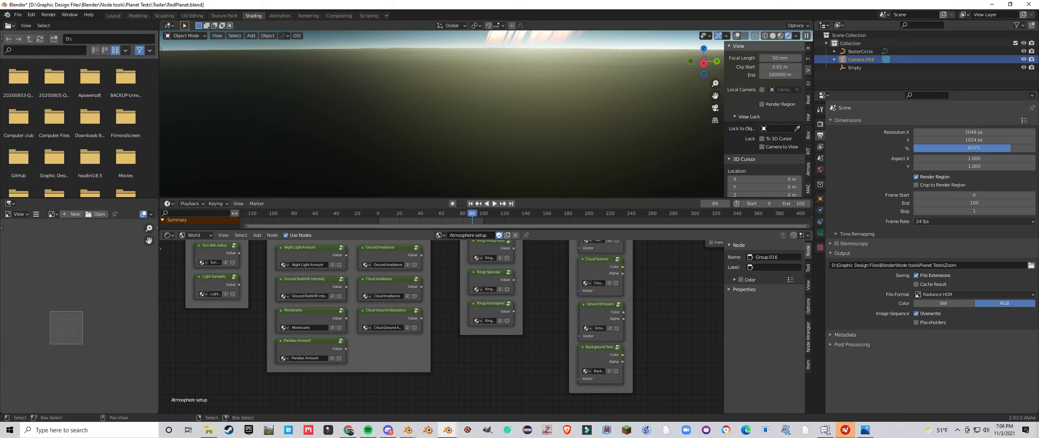
pyautogui.scroll(-6, 442, 114)
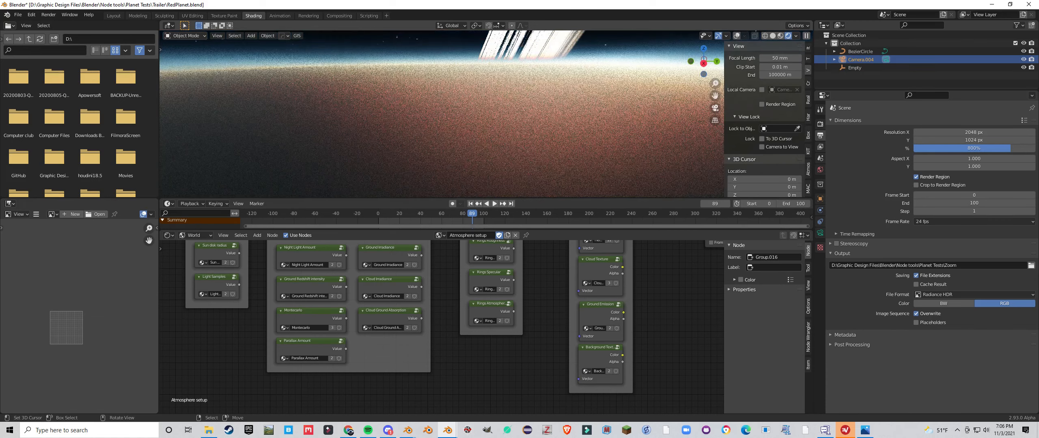
pyautogui.moveTo(442, 114); pyautogui.dragTo(408, 113, button='middle')
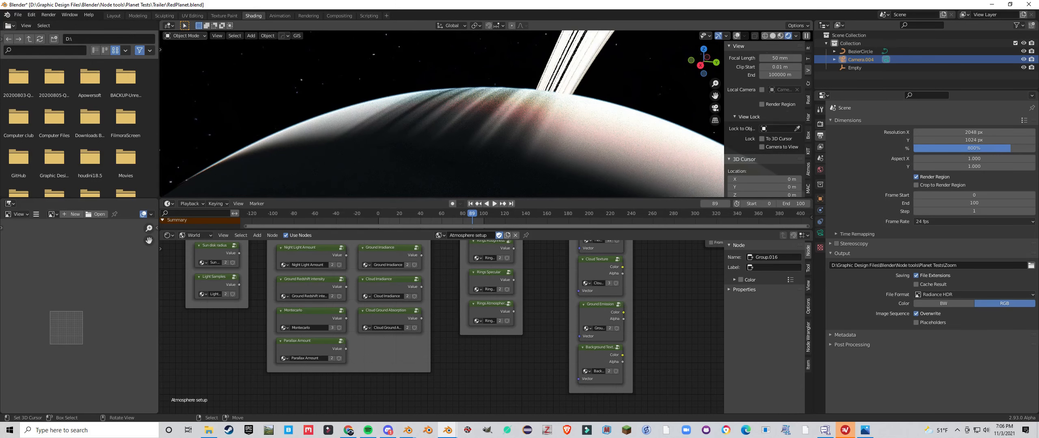